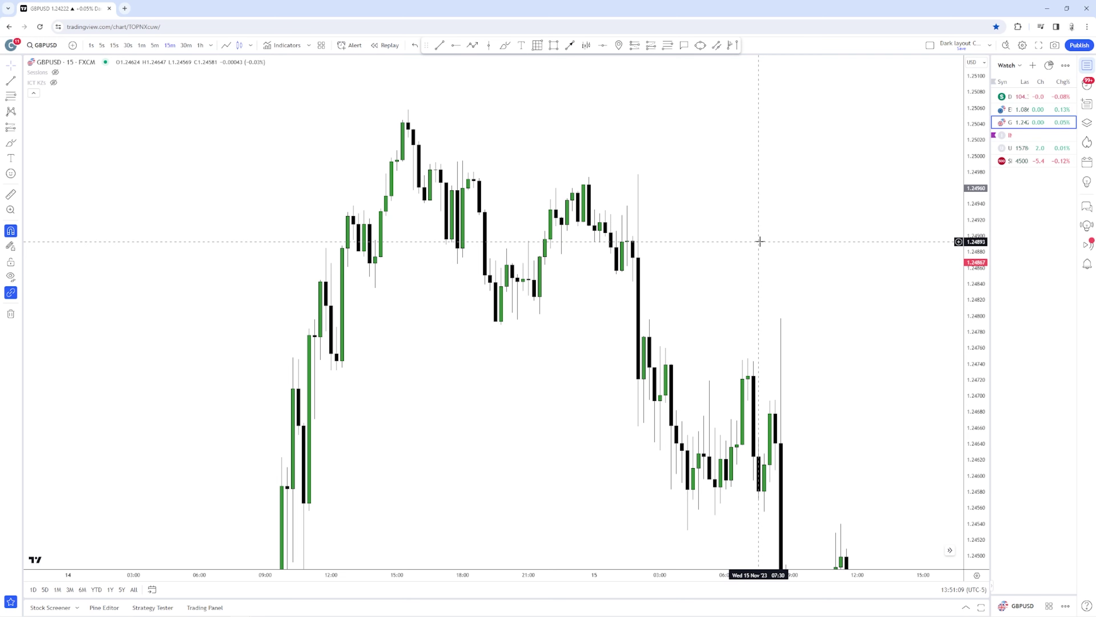
Step: Examine the GBPUSD 15-minute price action around the 14 November swing high and the decline into 15 November
scroll(712, 242, "up", 1)
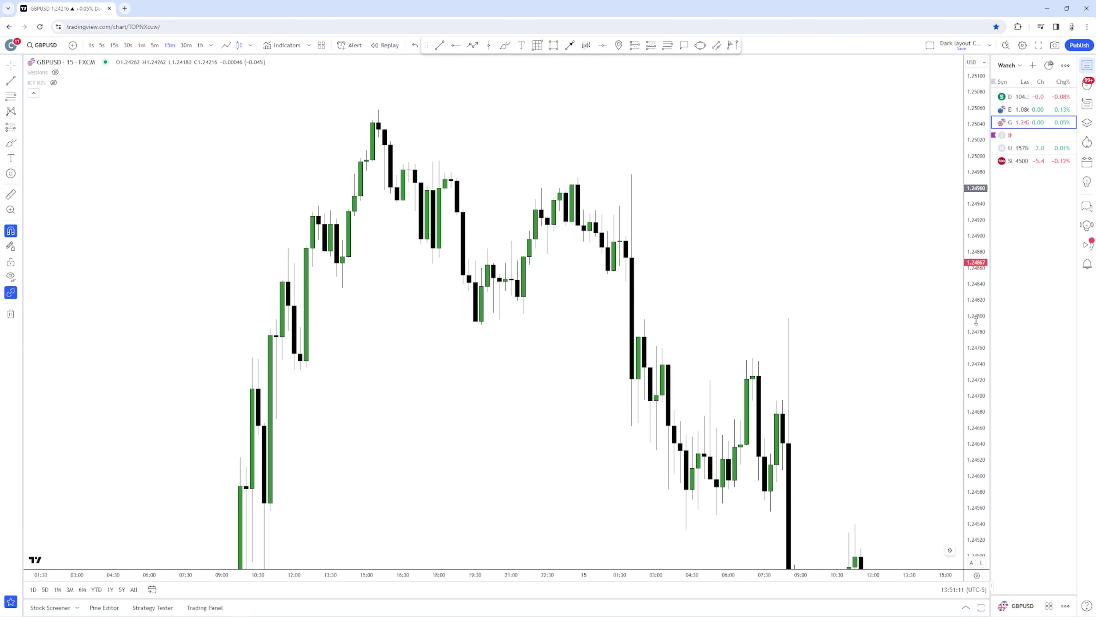
left_click_drag(978, 323, 978, 265)
left_click_drag(722, 201, 795, 219)
scroll(805, 224, "up", 1)
left_click_drag(981, 298, 981, 261)
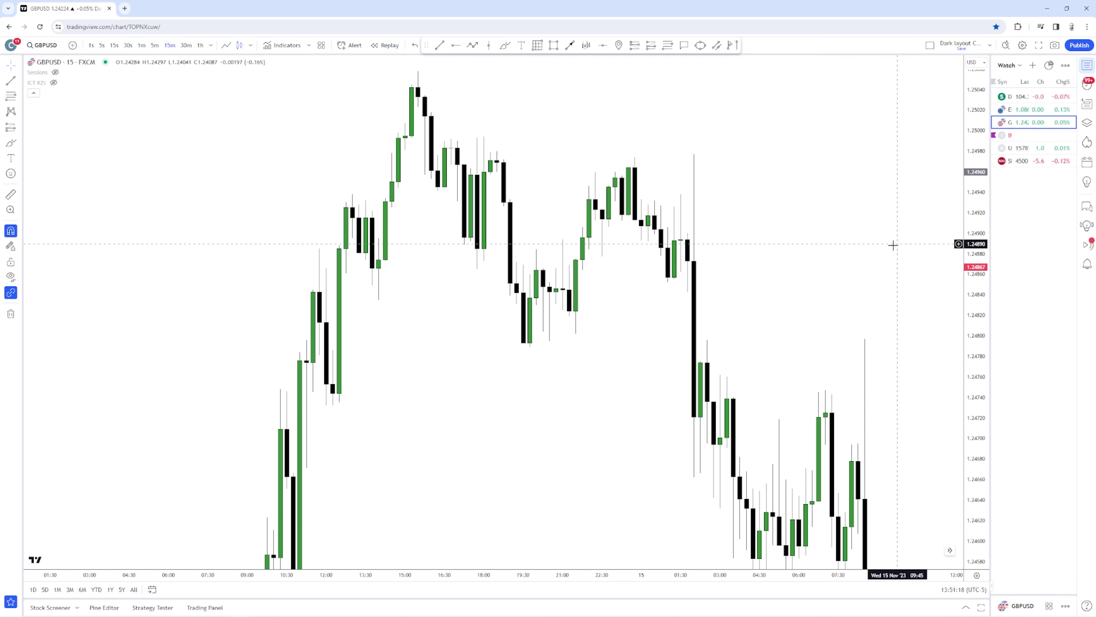
left_click_drag(893, 250, 887, 270)
scroll(804, 251, "up", 1)
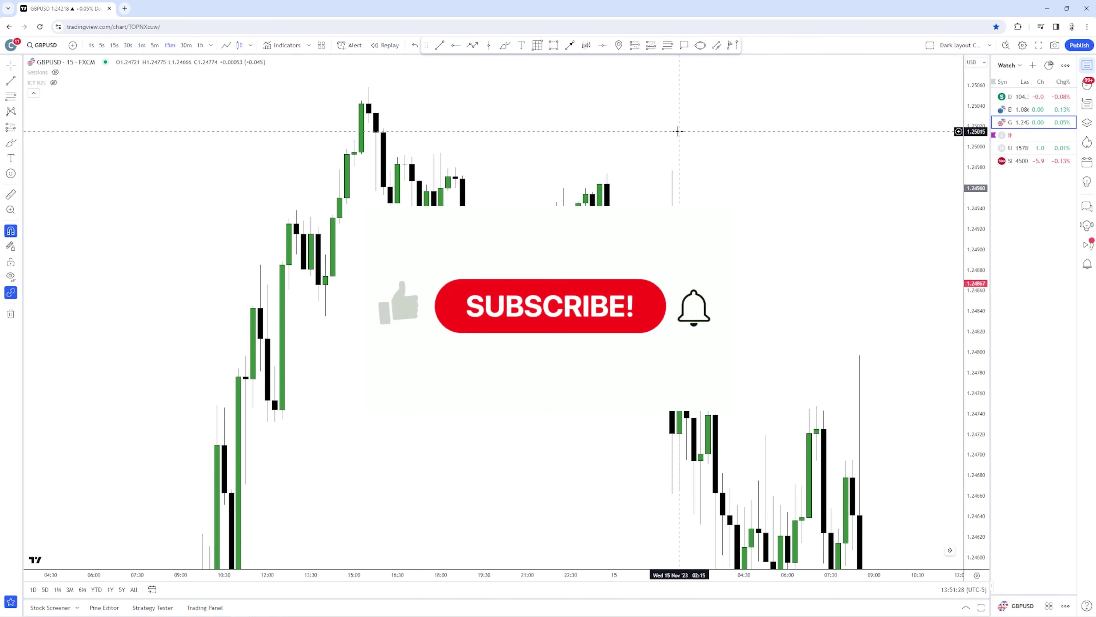
left_click_drag(681, 133, 716, 139)
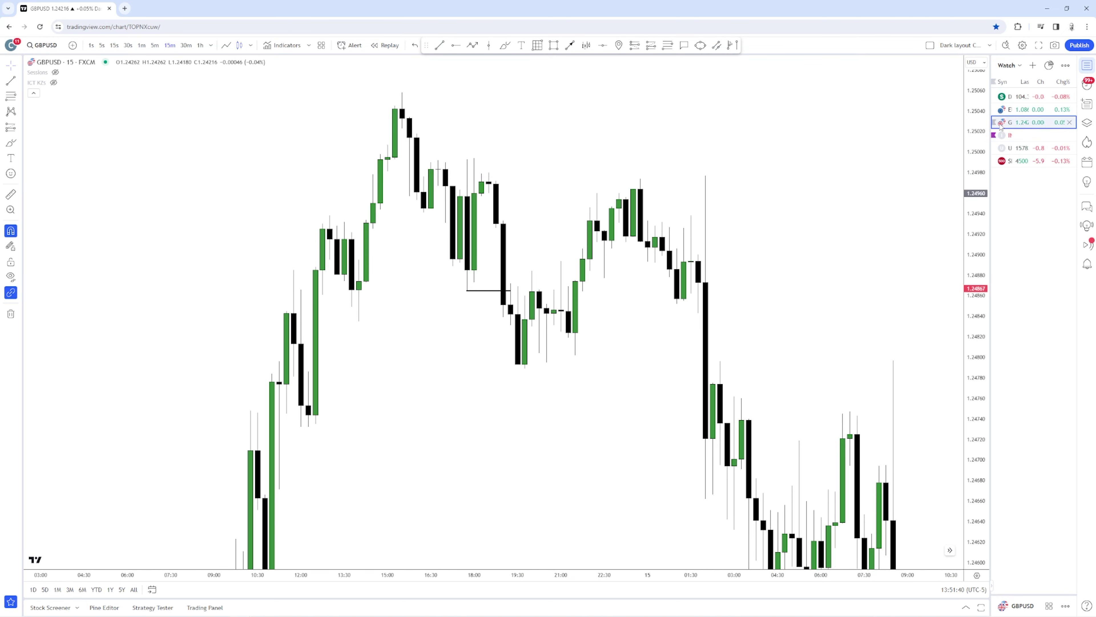
Step: Try marking the 14 November swing low broken after 18:00 with a short horizontal line
left_click(509, 290)
left_click(541, 290)
left_click(874, 262)
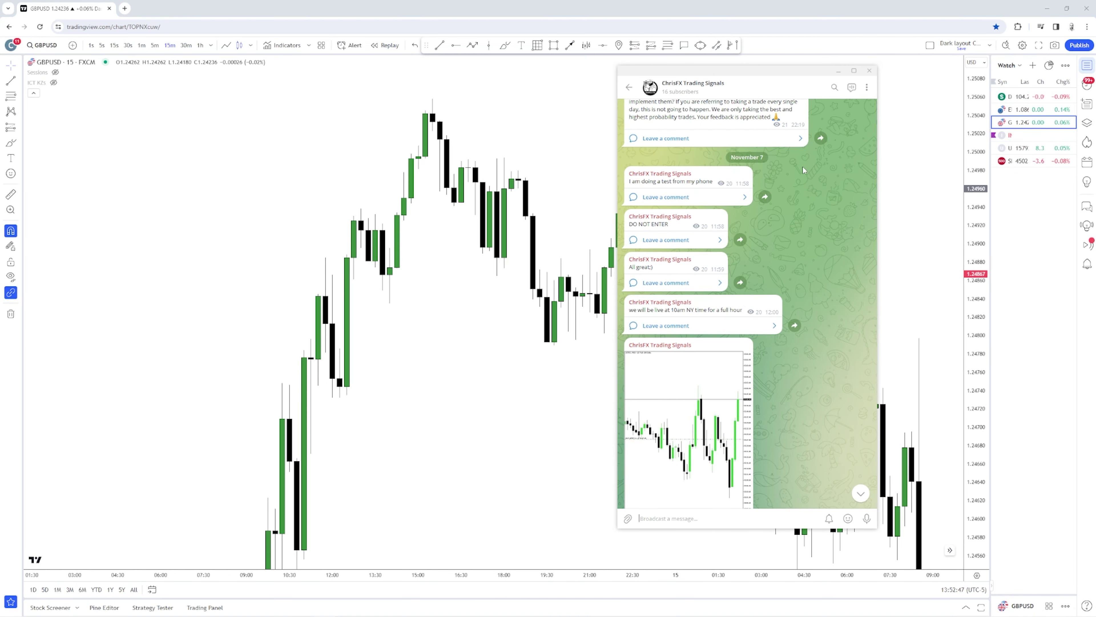
Step: Review the November 7 USTEC and GBPUSD buy signals in the Telegram trading signals channel, including their modifications and closing results
scroll(836, 333, "up", 3)
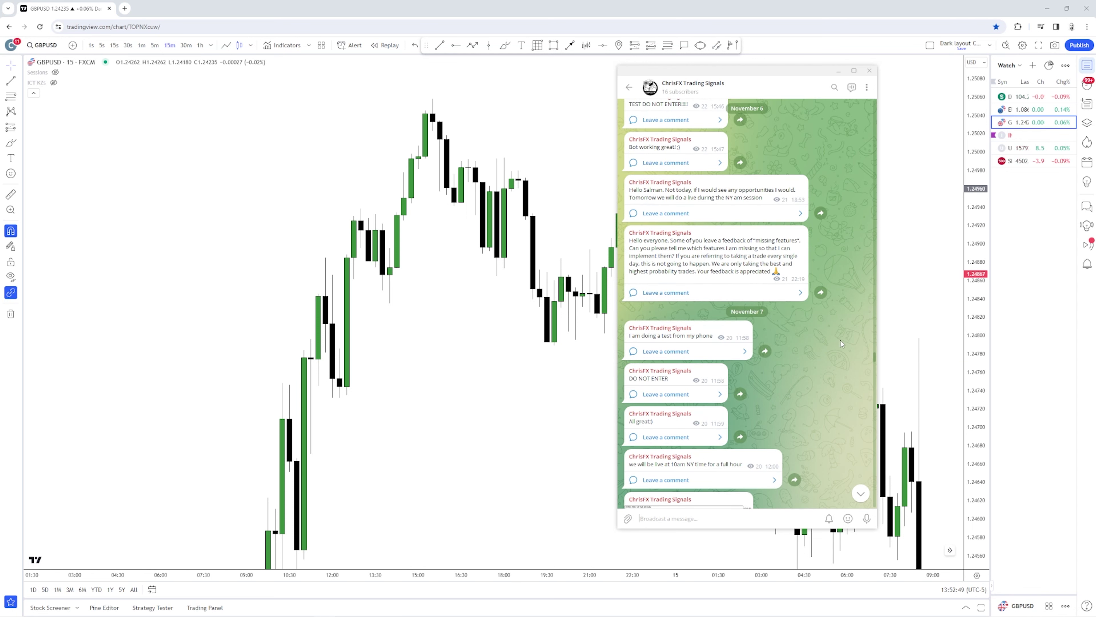
scroll(838, 337, "down", 6)
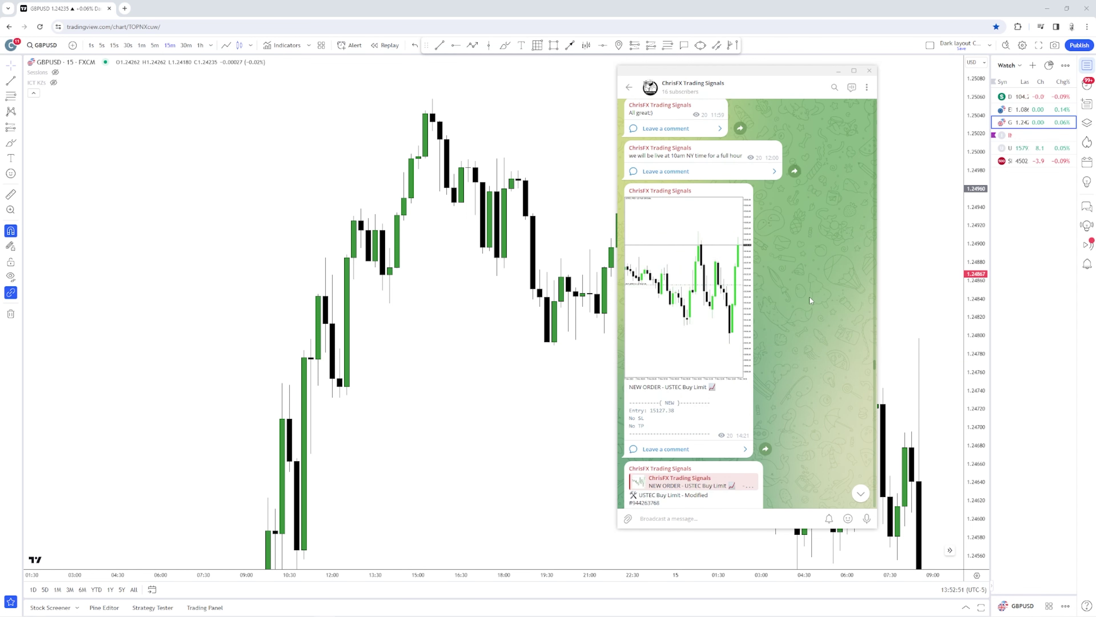
scroll(807, 296, "down", 1)
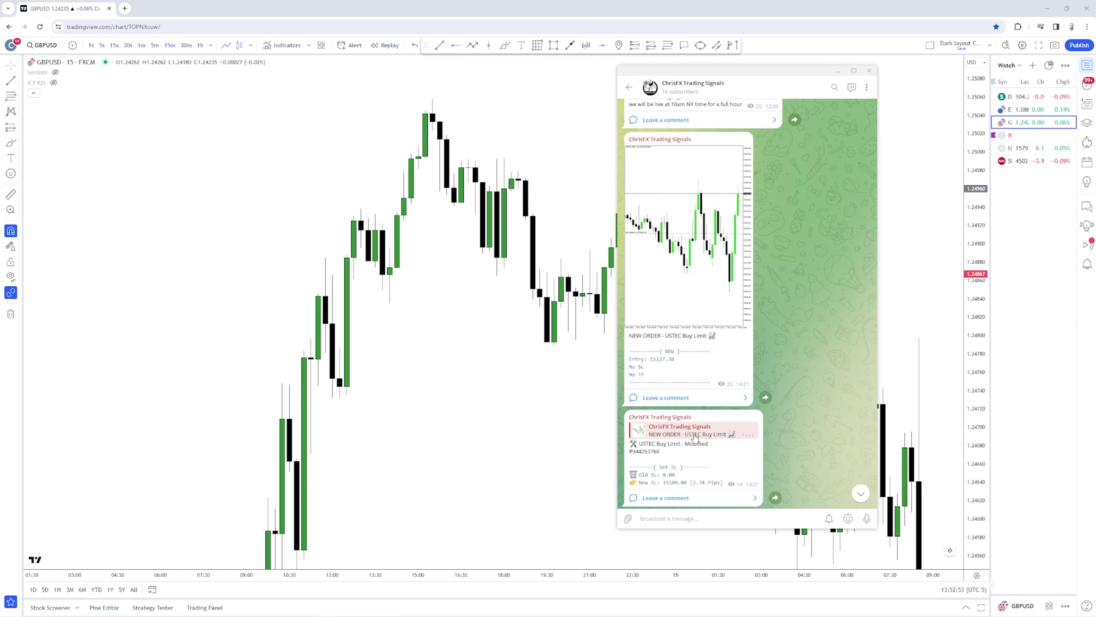
scroll(749, 272, "down", 6)
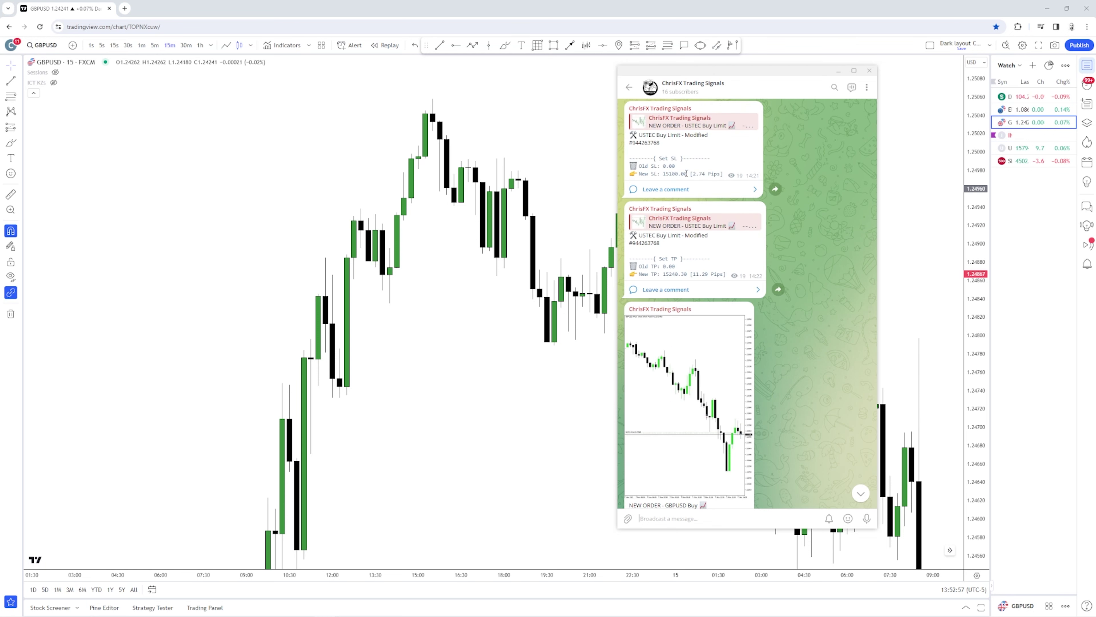
scroll(711, 250, "down", 4)
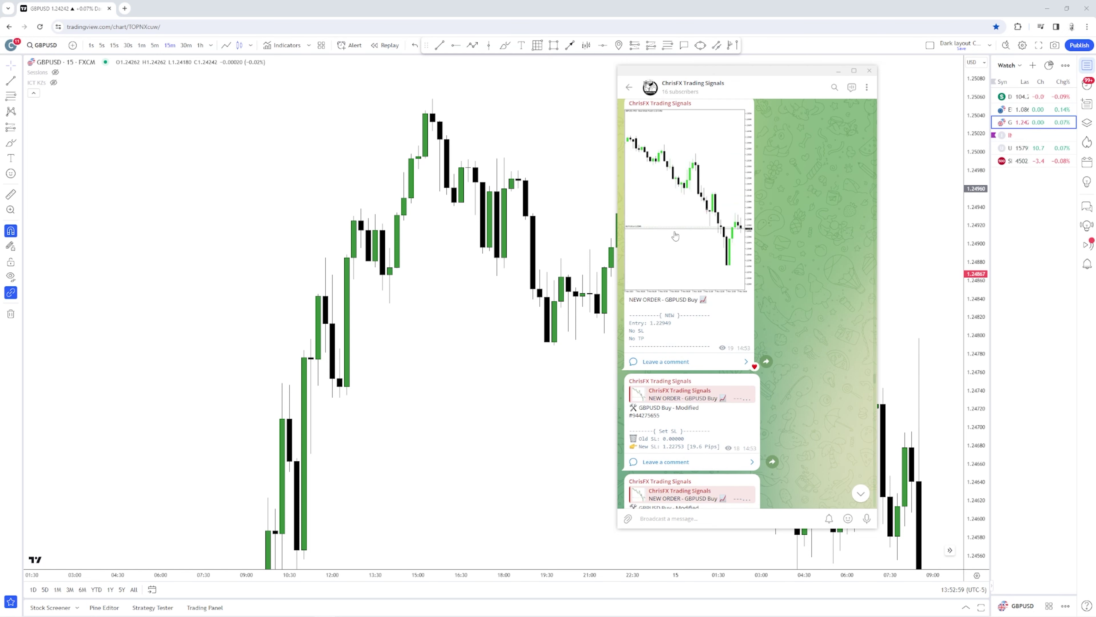
scroll(675, 235, "down", 12)
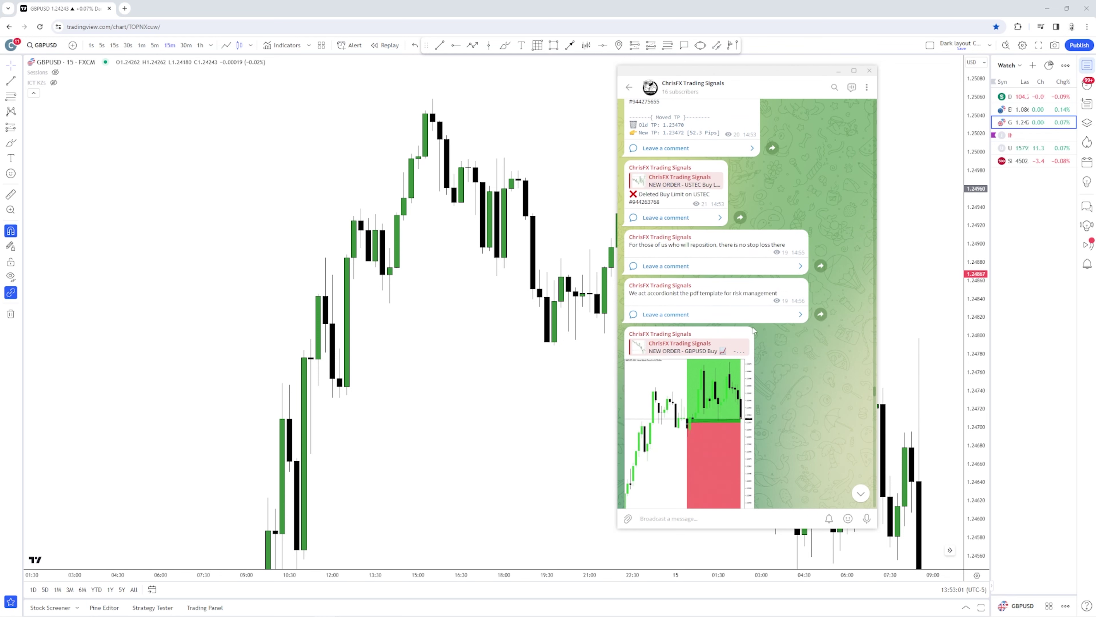
scroll(687, 238, "down", 3)
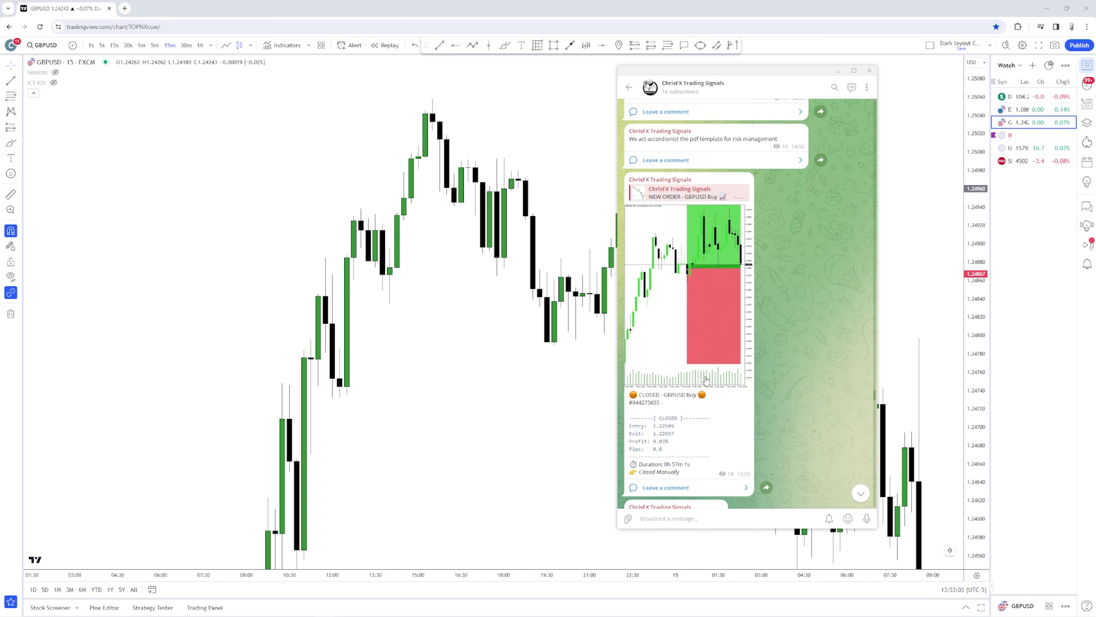
scroll(706, 379, "down", 8)
scroll(703, 261, "down", 10)
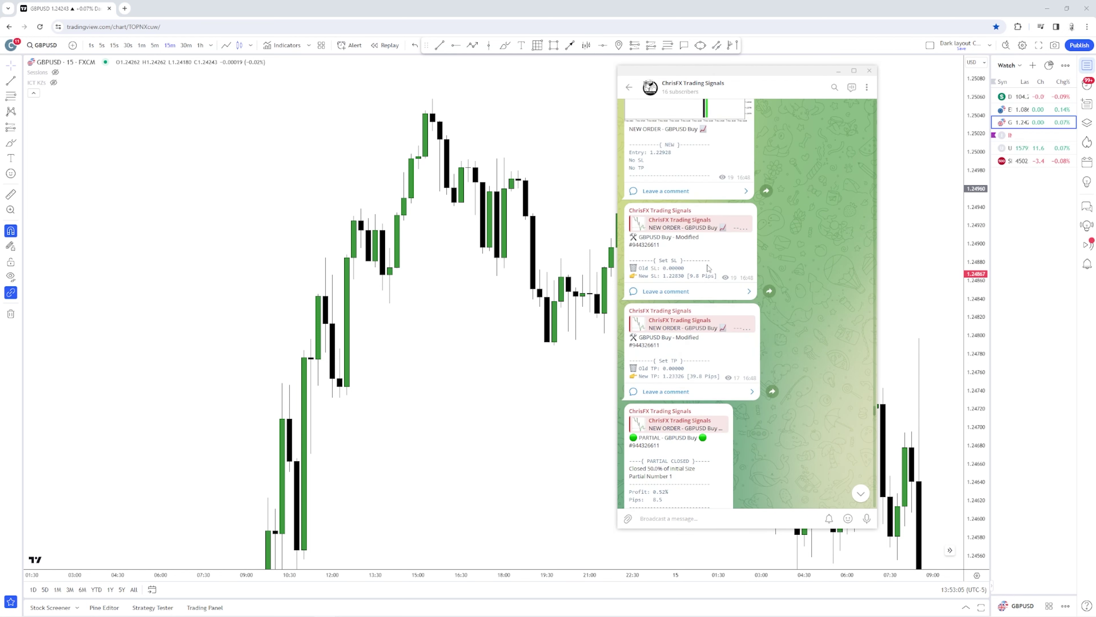
scroll(826, 349, "down", 4)
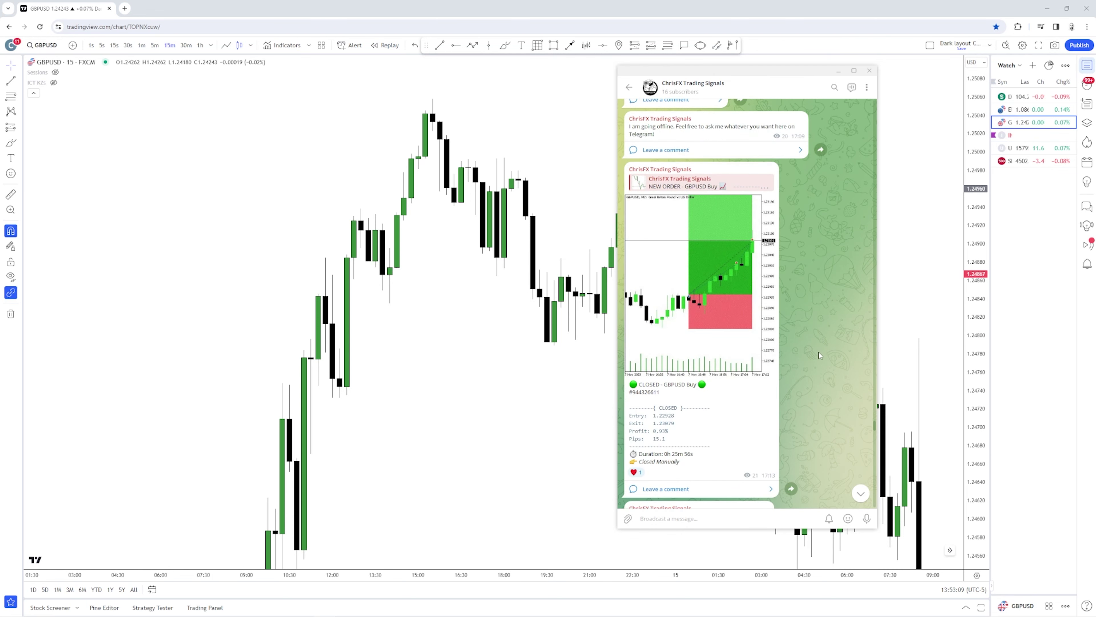
Step: Review the November 9 USTEC sell limit signal, from the order's placement to its closing result
scroll(776, 372, "down", 10)
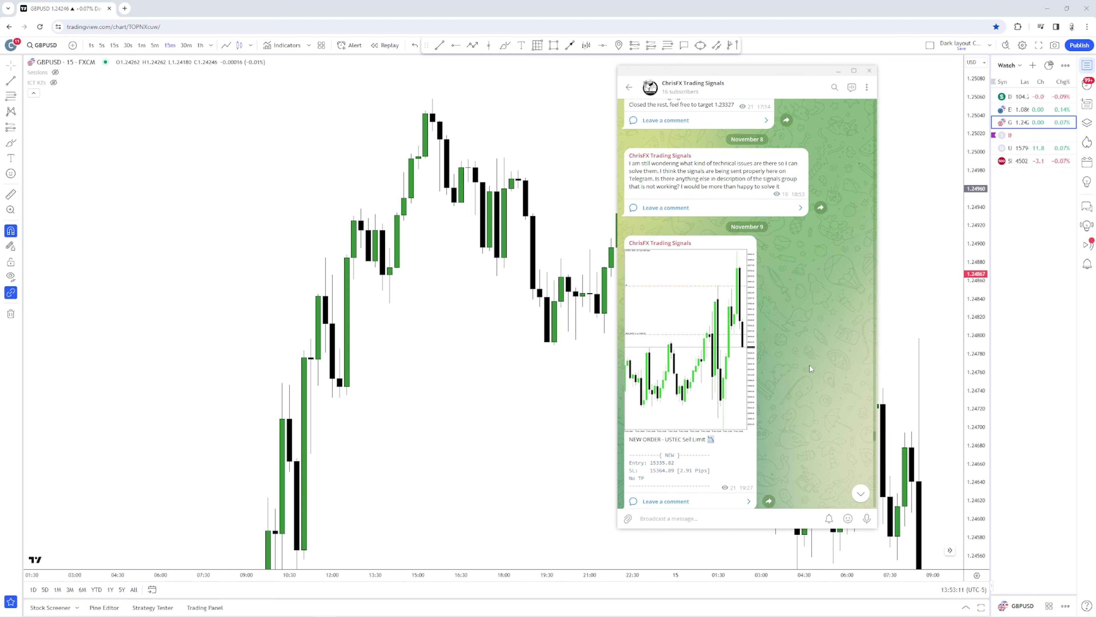
scroll(710, 403, "down", 2)
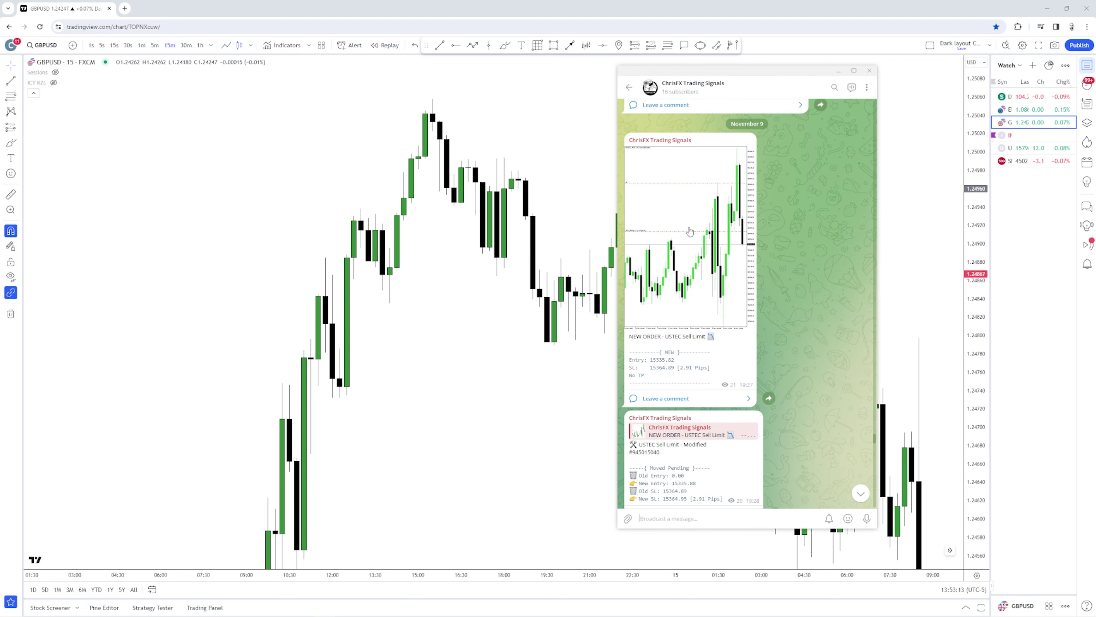
scroll(689, 232, "down", 7)
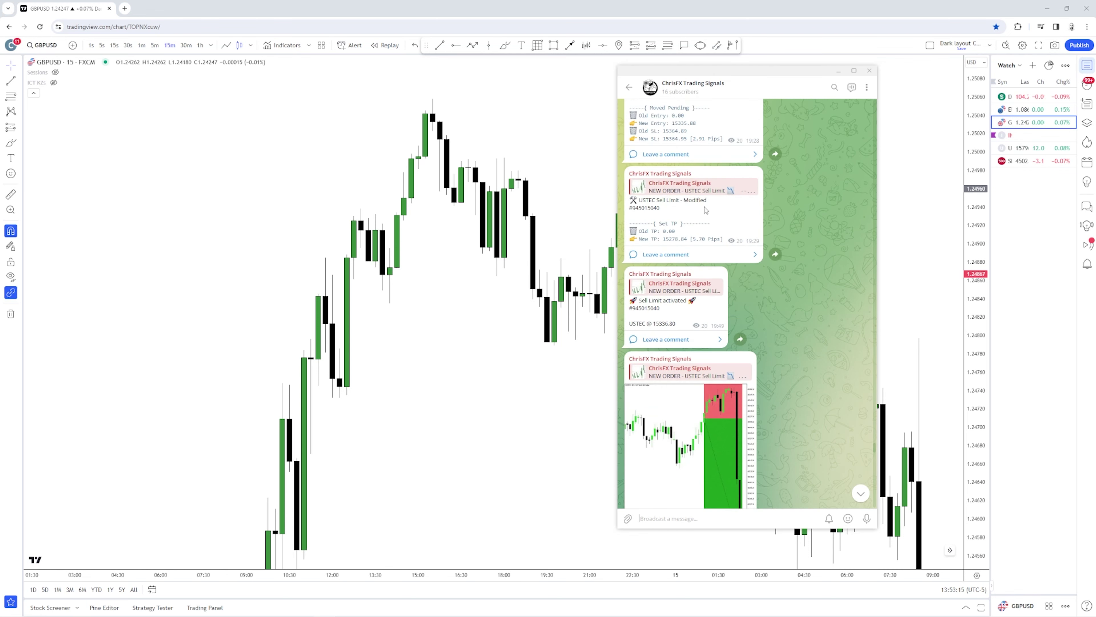
scroll(703, 335, "down", 3)
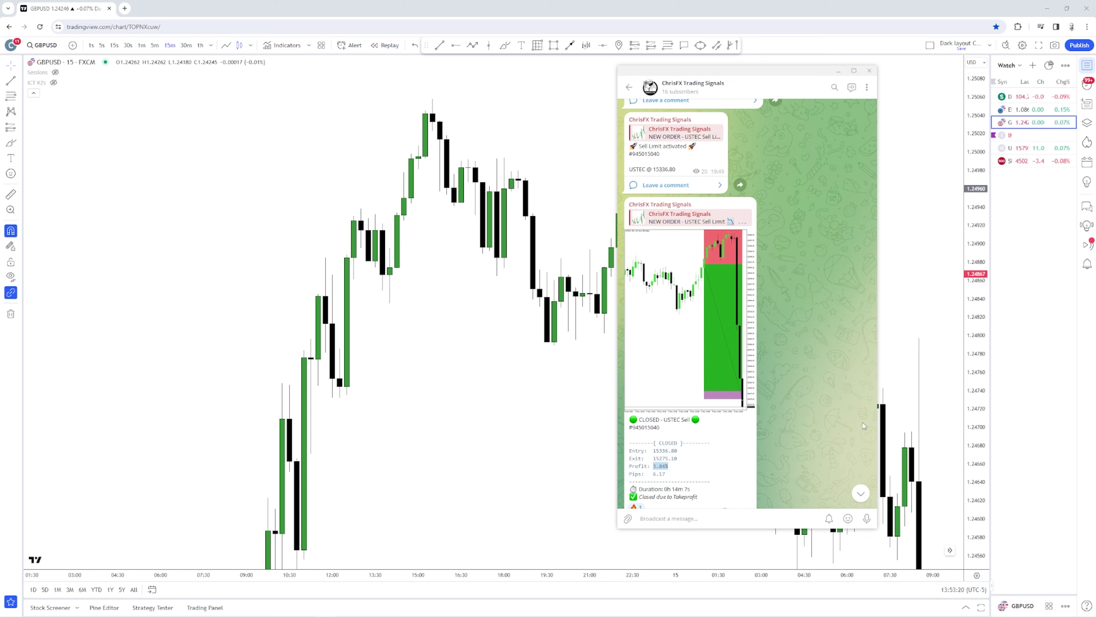
scroll(763, 335, "down", 15)
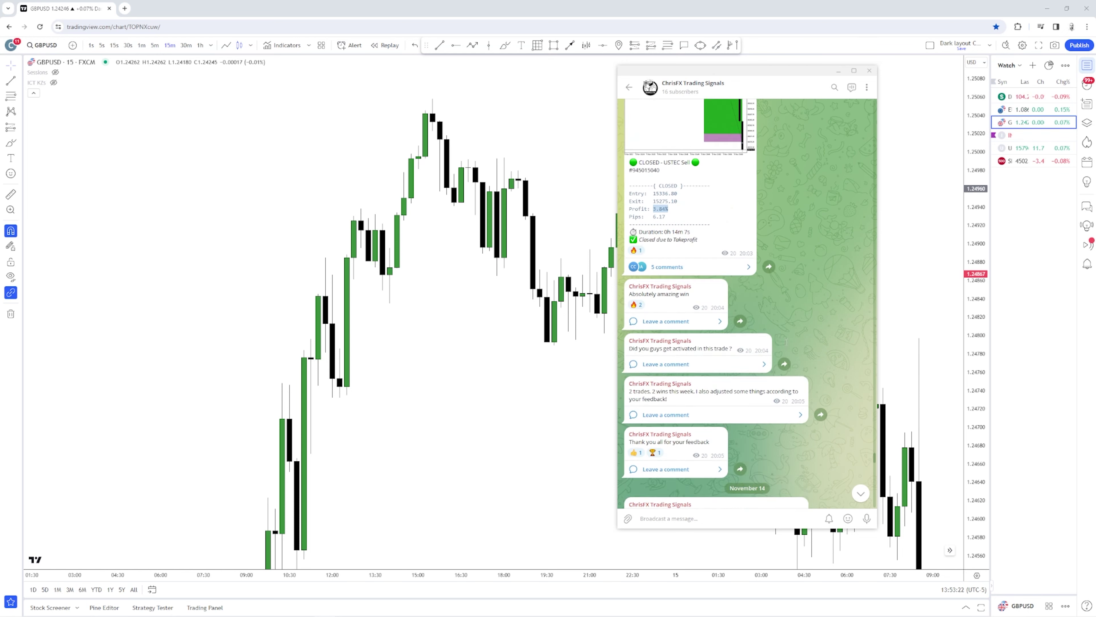
Step: Examine the November 15 GBPUSD sell signal's chart, entry, stop loss and take profit
scroll(786, 344, "down", 6)
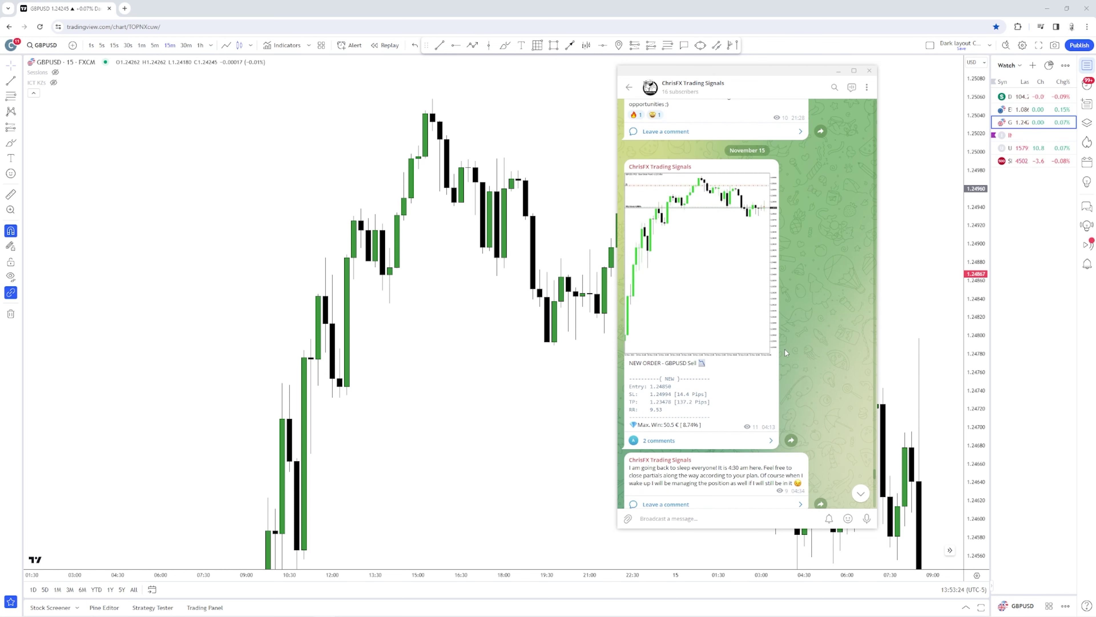
scroll(749, 383, "up", 1)
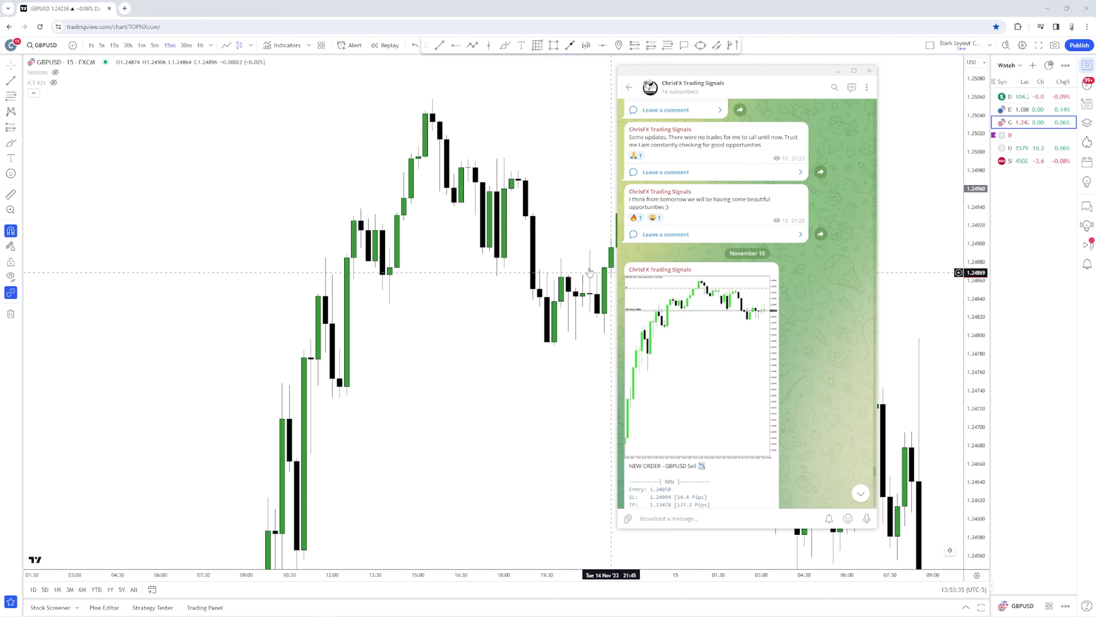
scroll(673, 276, "down", 10)
Step: Review the November 16 USTEC sell signal through its closing result, and close the signals channel window
scroll(733, 330, "down", 3)
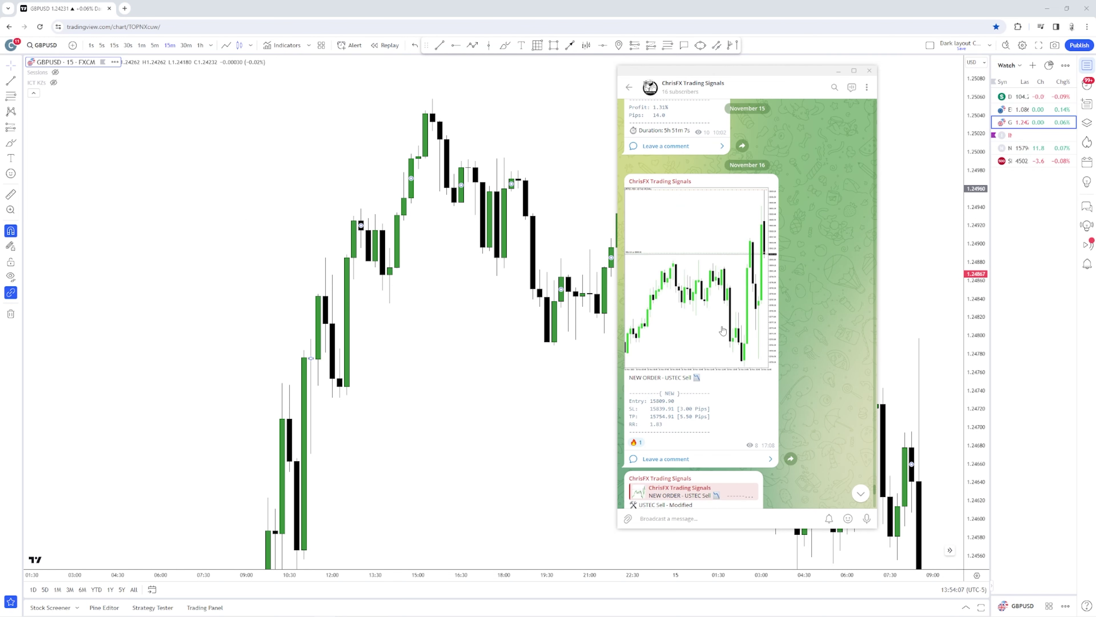
scroll(712, 266, "down", 7)
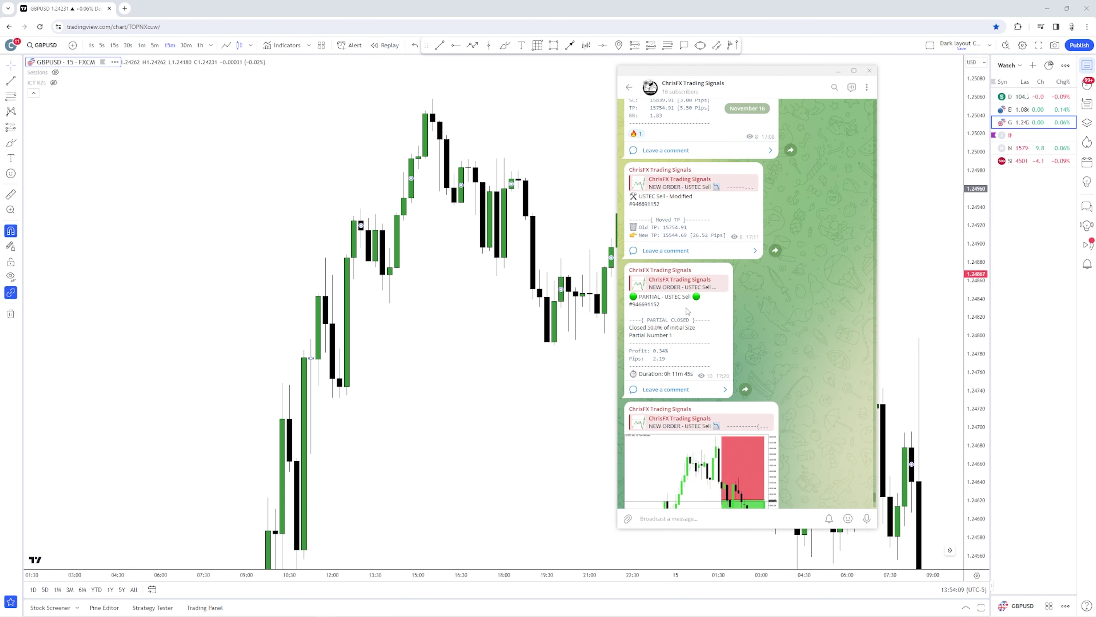
scroll(677, 315, "down", 5)
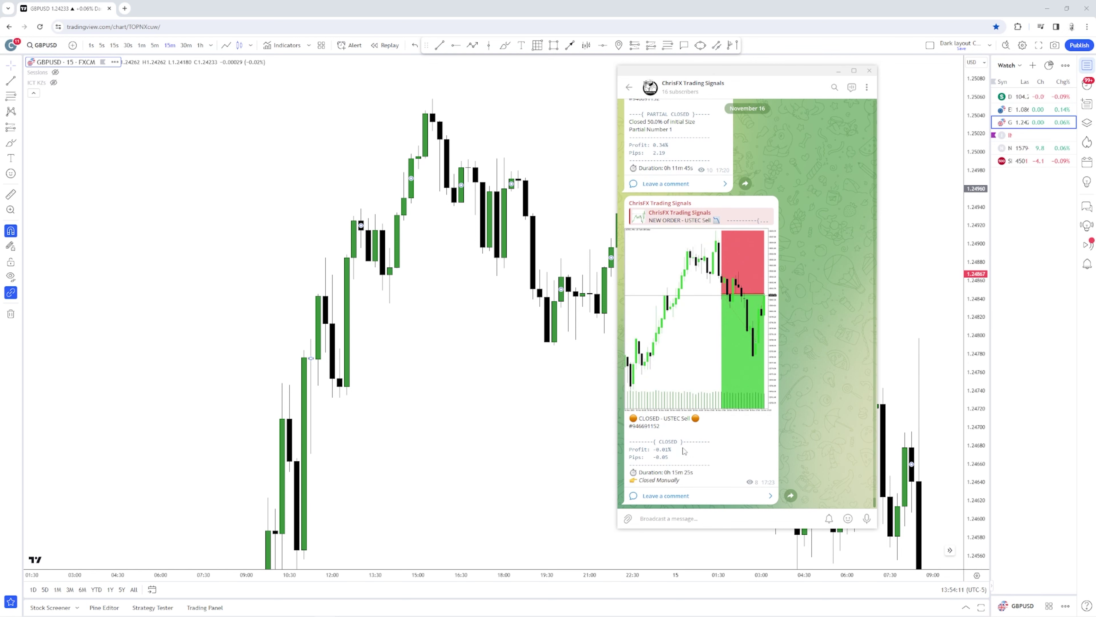
scroll(685, 399, "up", 8)
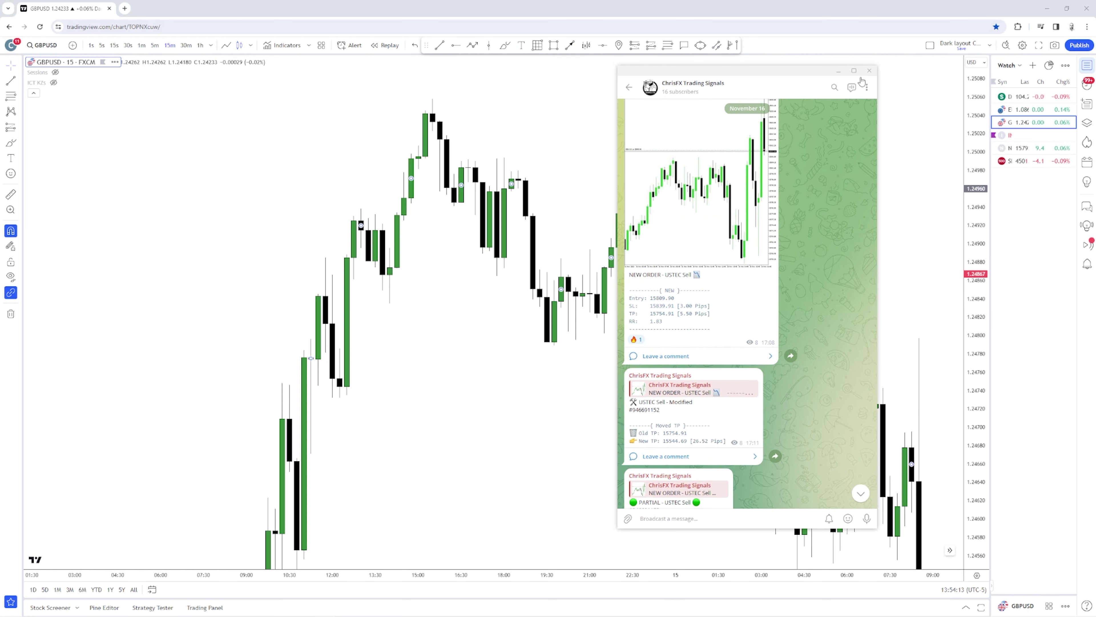
left_click(869, 71)
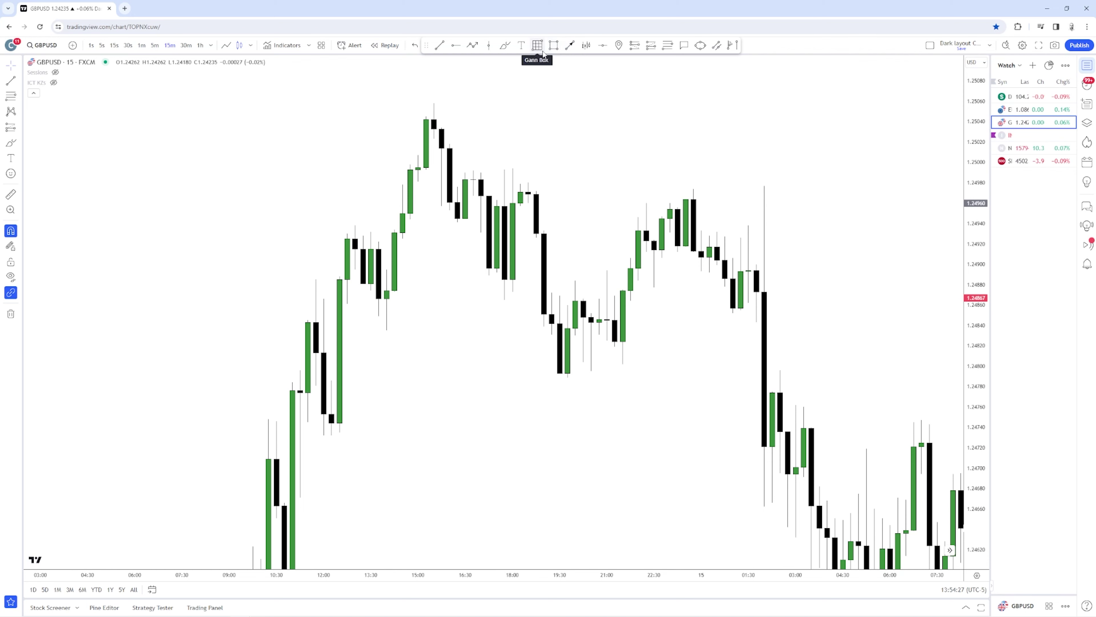
Step: Draw a small rectangle over the 14 November 18:45 candle from about 1.24960 to 1.24933, and delete it
left_click(528, 203)
left_click(544, 213)
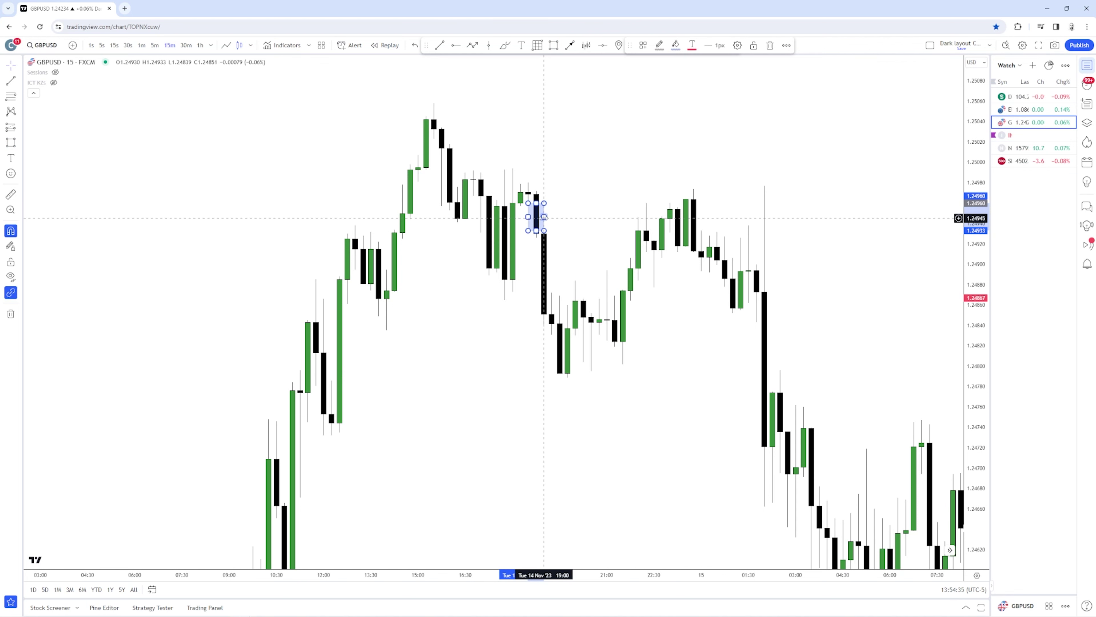
left_click_drag(545, 217, 644, 178)
key("Delete")
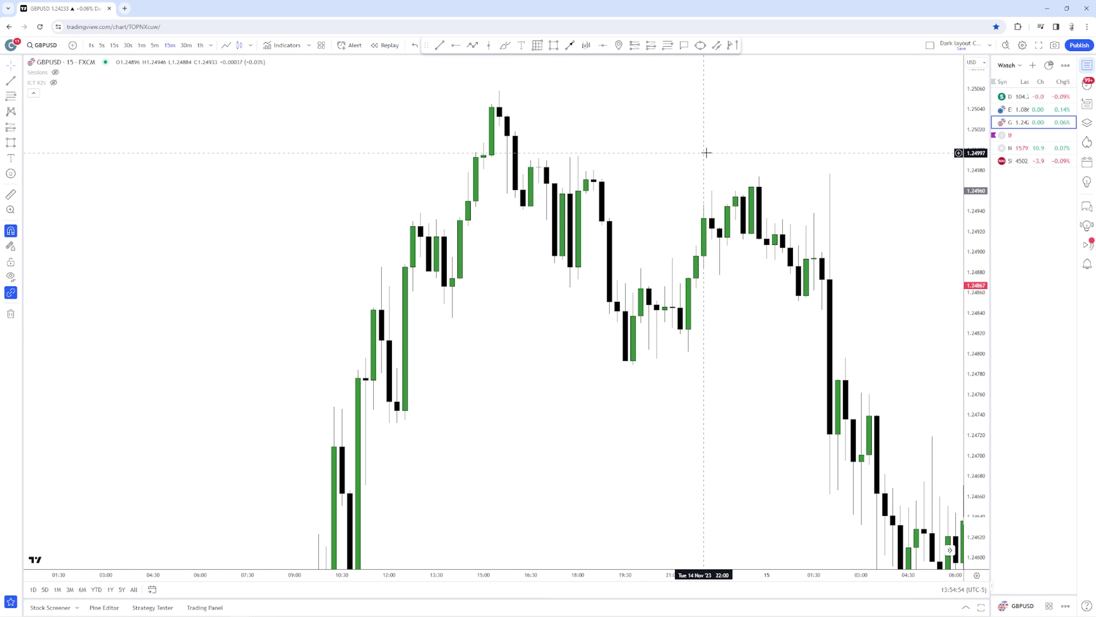
Step: Hide the watchlist to widen the chart around the 14 November highs
scroll(708, 164, "up", 2)
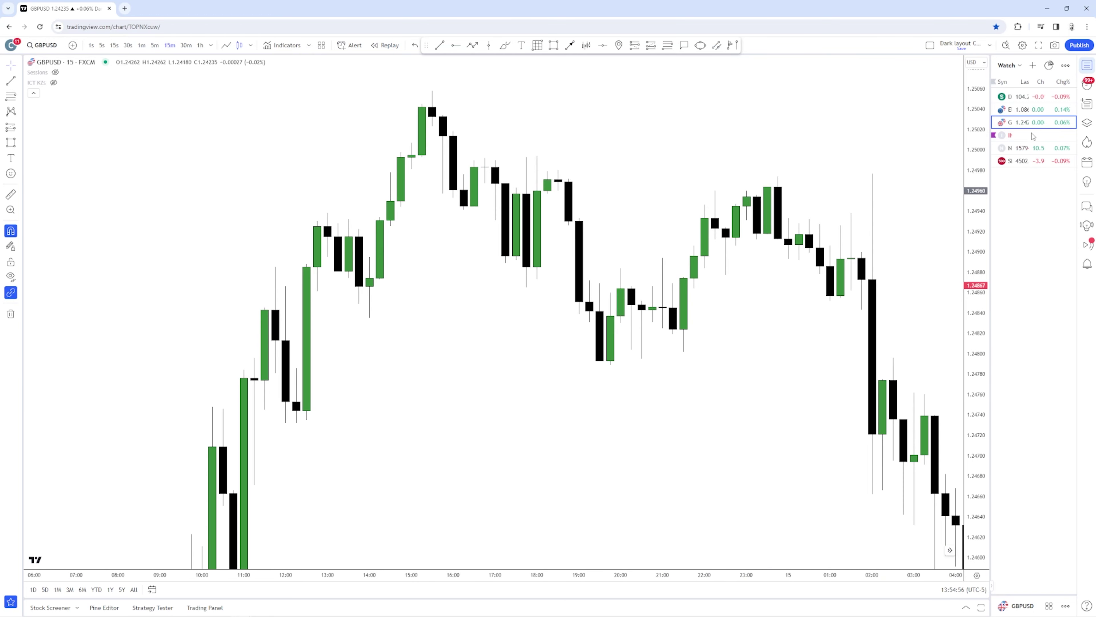
left_click(1087, 65)
left_click_drag(849, 144, 814, 188)
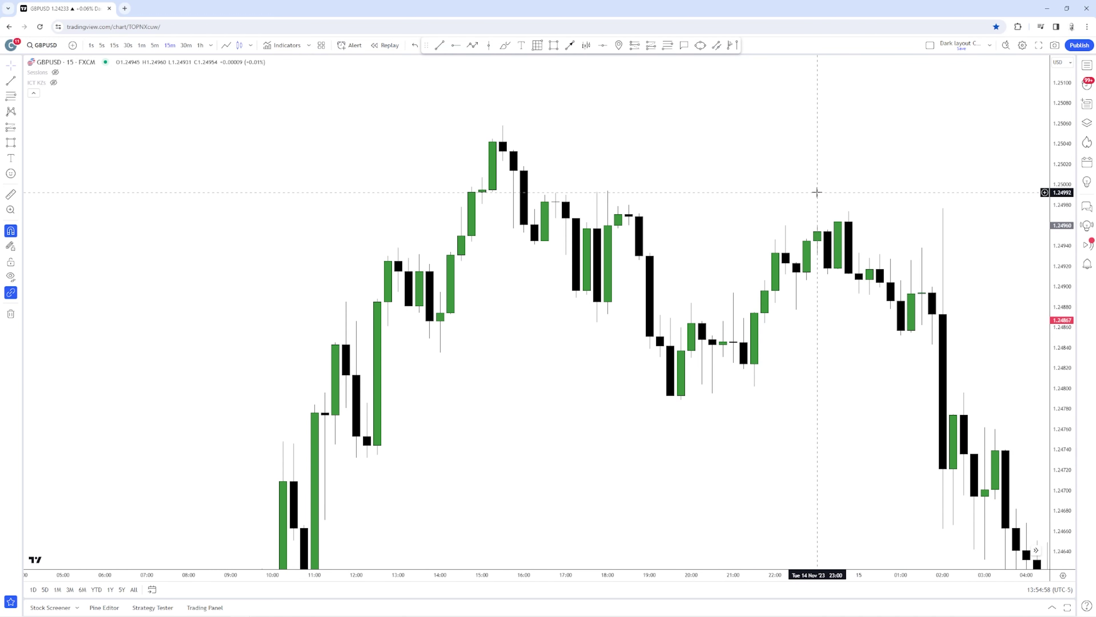
Step: Place a short position at 20:00 on 14 November with entry at 1.24848 and its stop at 1.25000
left_click_drag(1054, 407, 1053, 341)
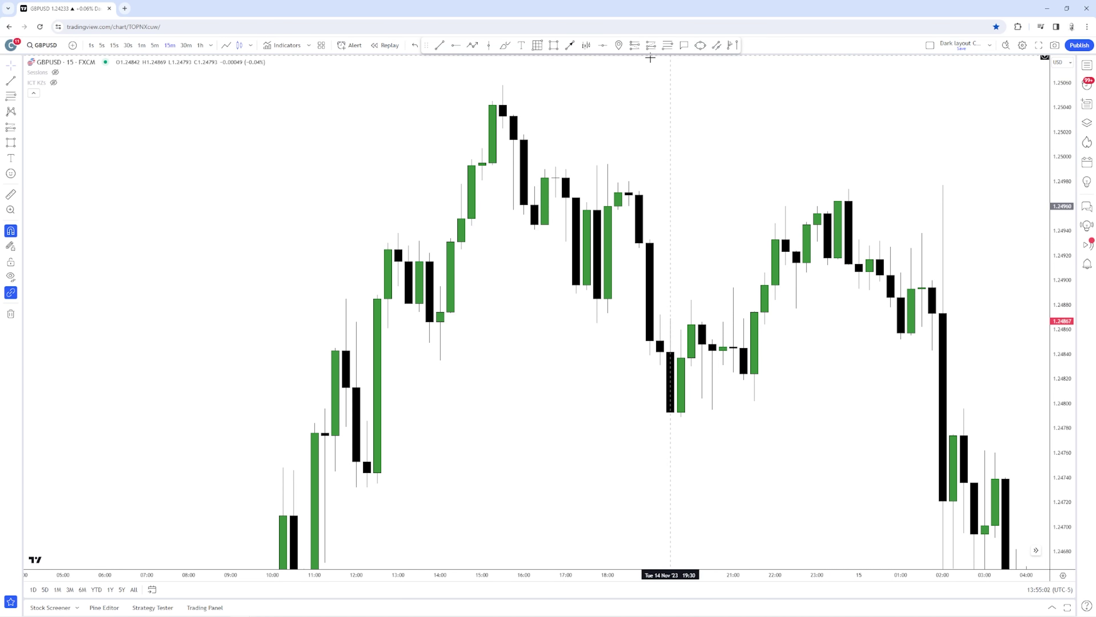
left_click(638, 48)
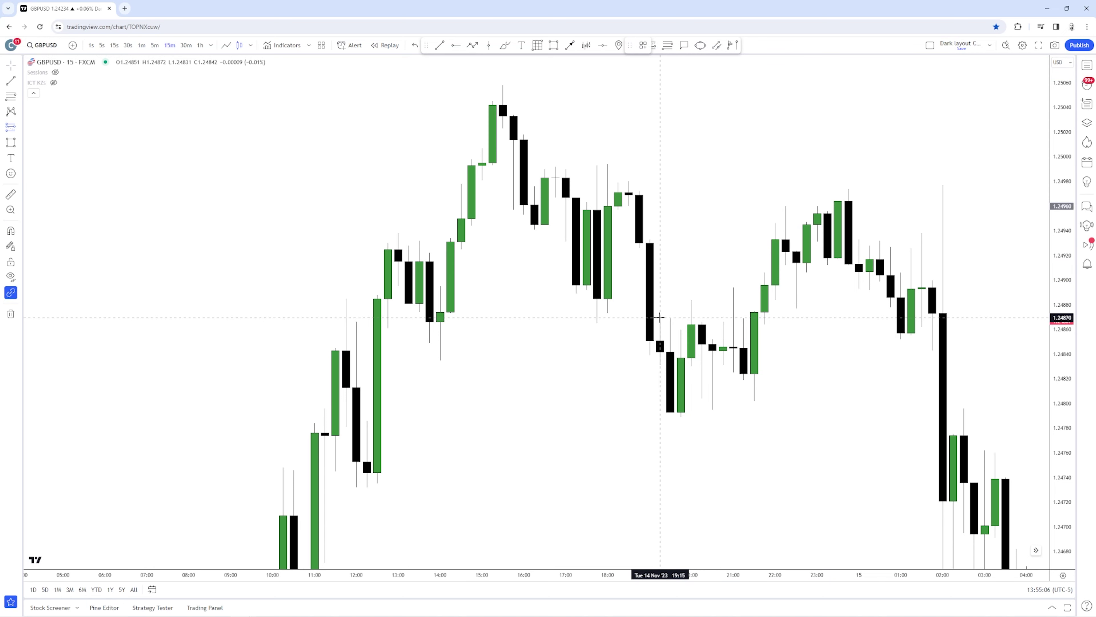
left_click(691, 343)
left_click_drag(672, 108, 675, 235)
left_click_drag(671, 144, 677, 299)
left_click_drag(1060, 161, 1061, 374)
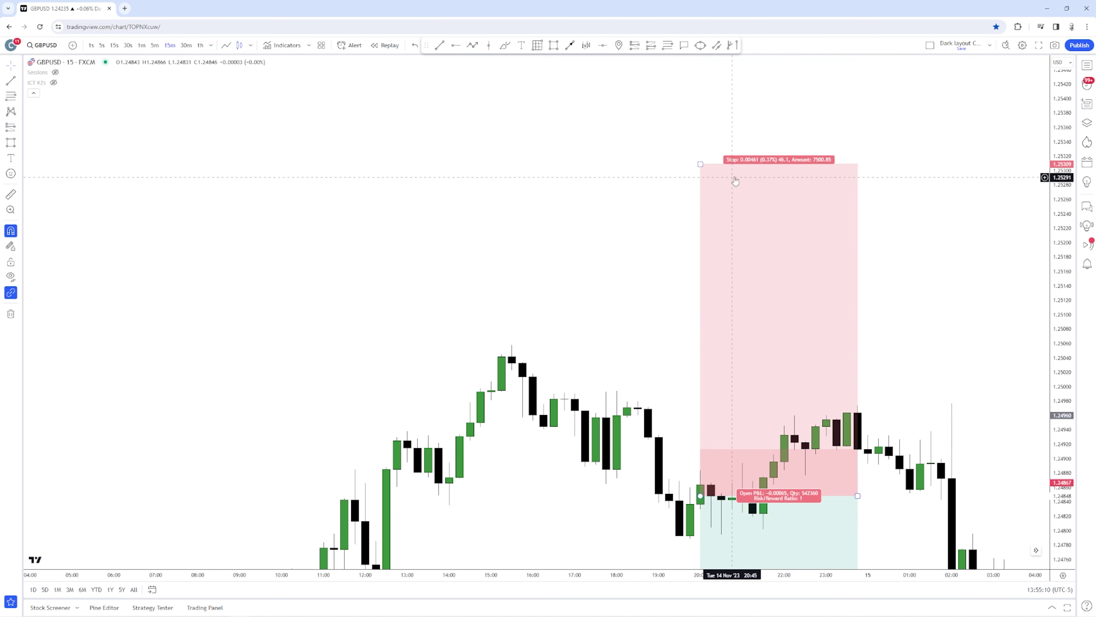
left_click_drag(700, 164, 716, 386)
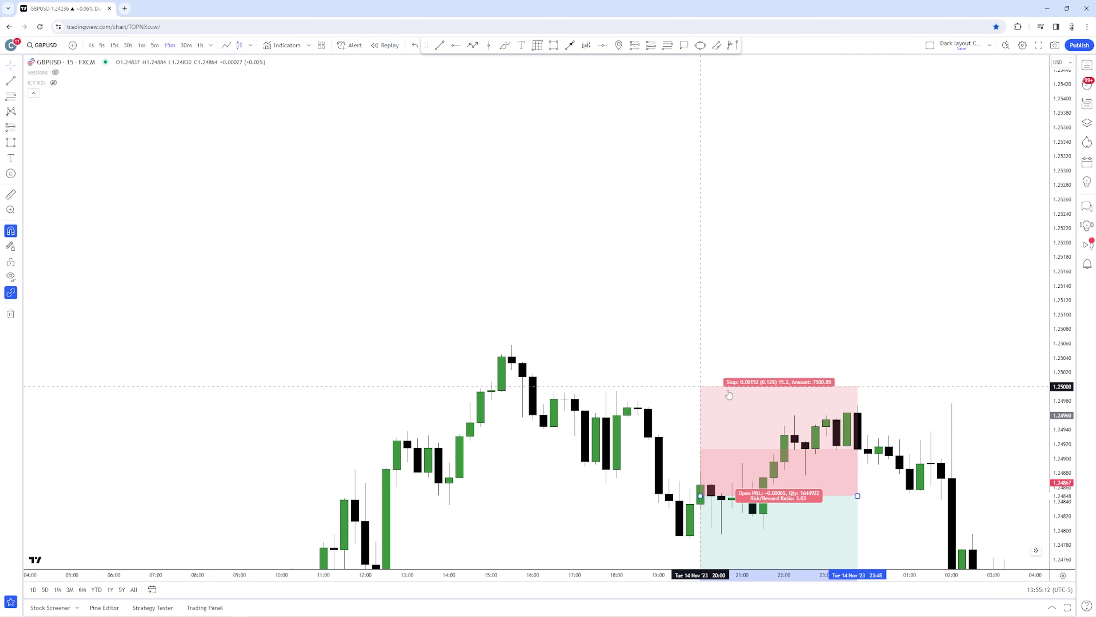
Step: Examine the GBPUSD price move after the short position's entry, through 16 November
left_click_drag(950, 451, 902, 208)
scroll(754, 231, "down", 6)
left_click_drag(1059, 249, 1059, 477)
left_click_drag(963, 446, 788, 313)
scroll(790, 312, "down", 9)
left_click_drag(1061, 263, 1060, 496)
left_click_drag(924, 433, 702, 420)
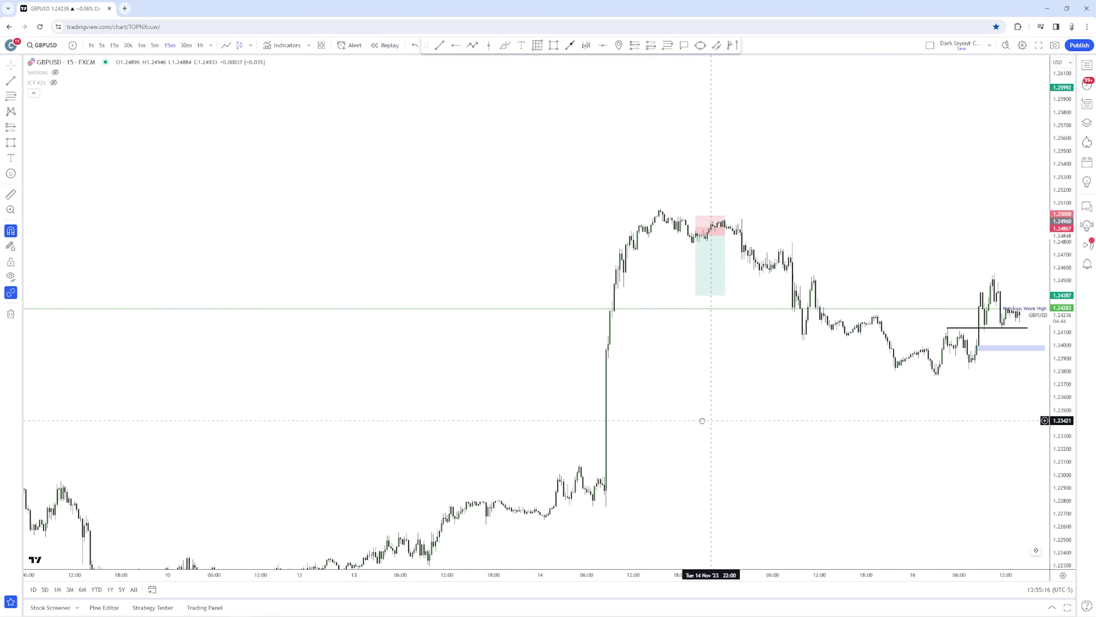
Step: Extend the short position's target down to about 1.23775, and undo that change
scroll(702, 420, "down", 5)
left_click_drag(966, 426, 899, 426)
mouse_move(768, 296)
left_mouse_down()
mouse_move(777, 373)
mouse_move(787, 375)
left_mouse_up()
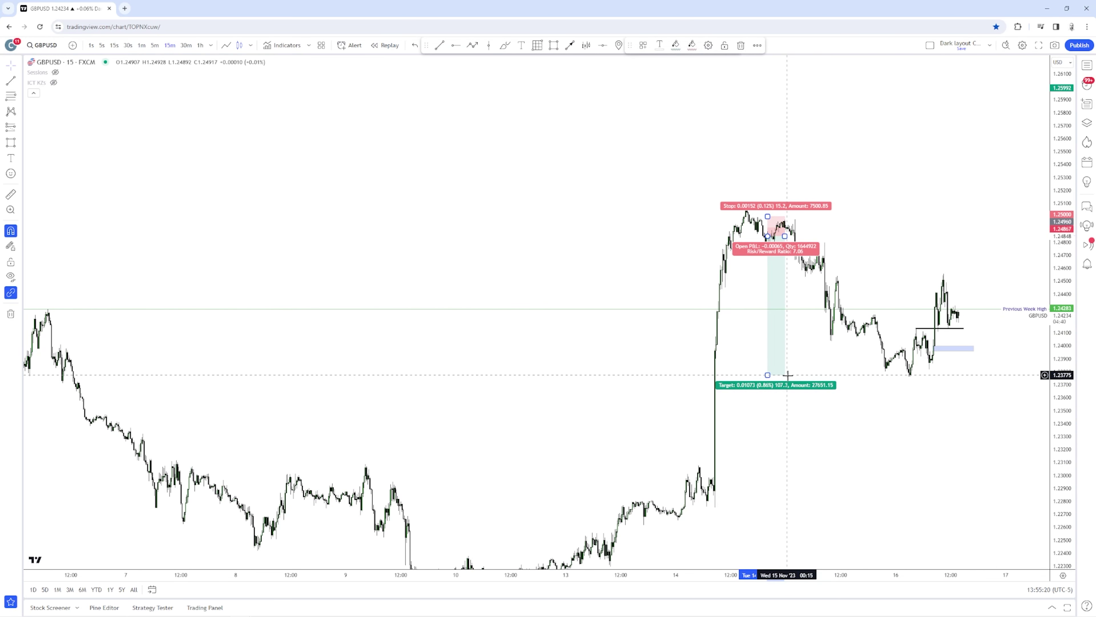
key("ctrl+z")
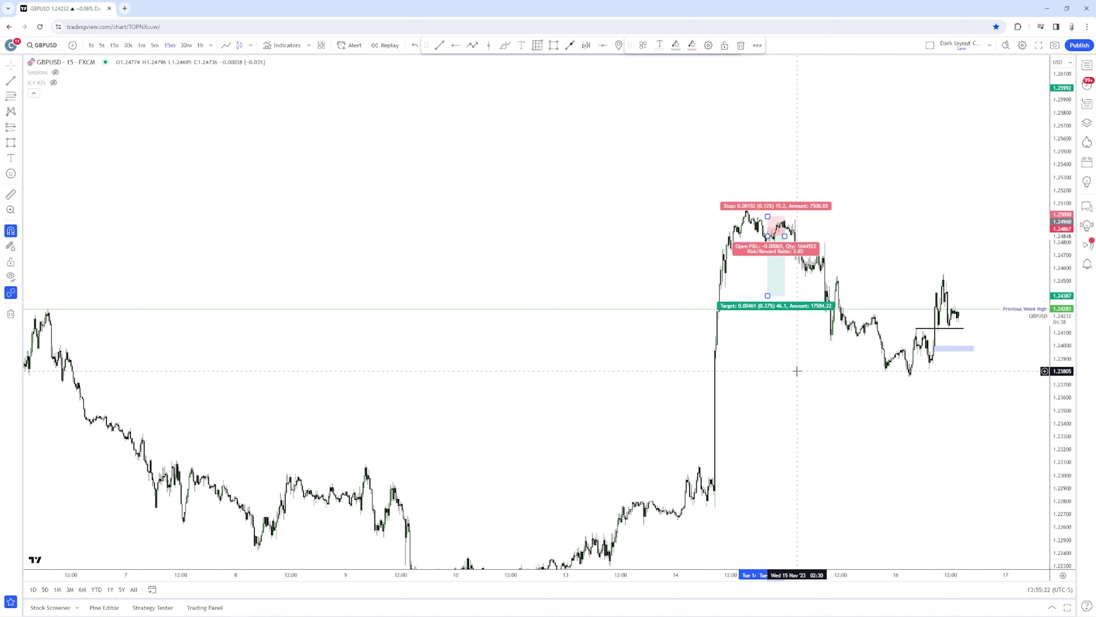
Step: Delete the short position at the 14 November highs
left_click_drag(1066, 461, 1059, 173)
scroll(842, 228, "up", 6)
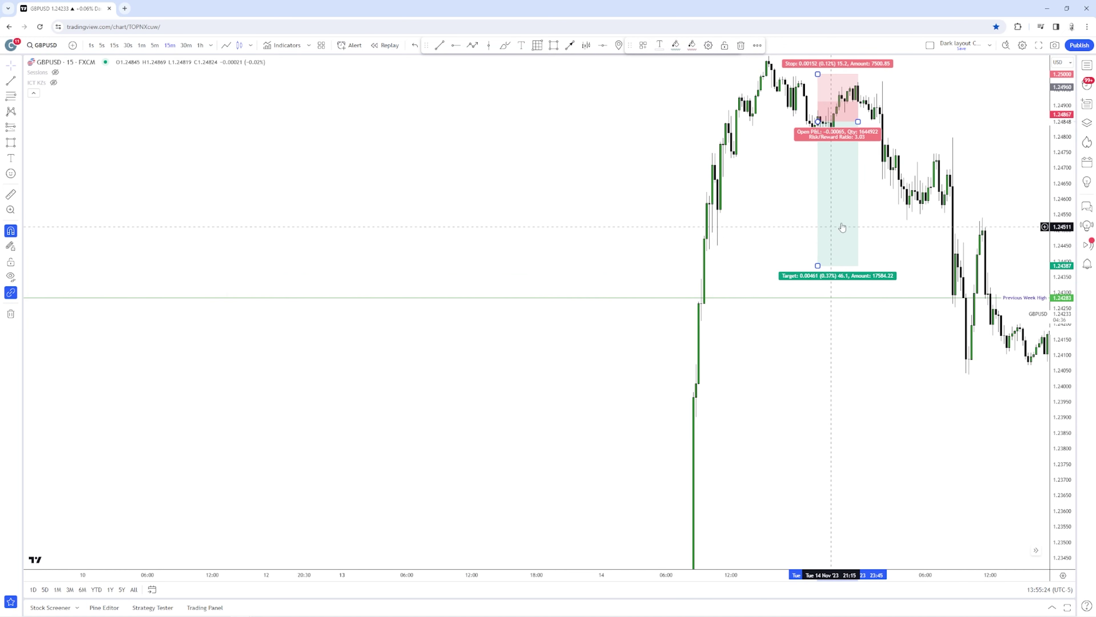
key("Delete")
Step: Start a bar replay of the 15-minute chart from the 14 November 19:00 candle
scroll(810, 423, "up", 5)
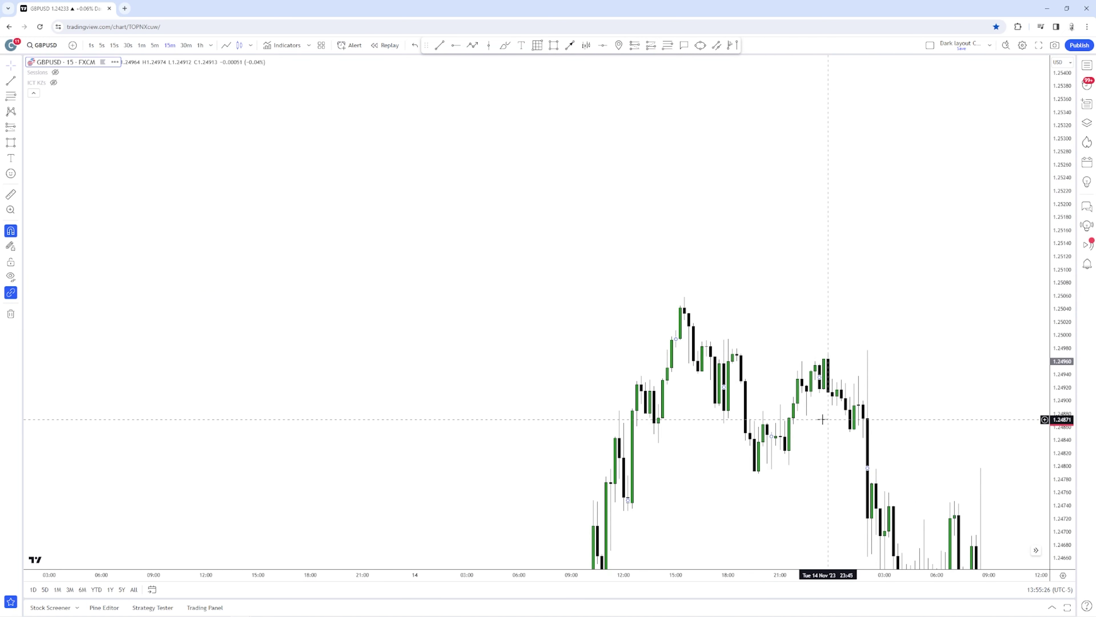
left_click_drag(962, 390, 862, 159)
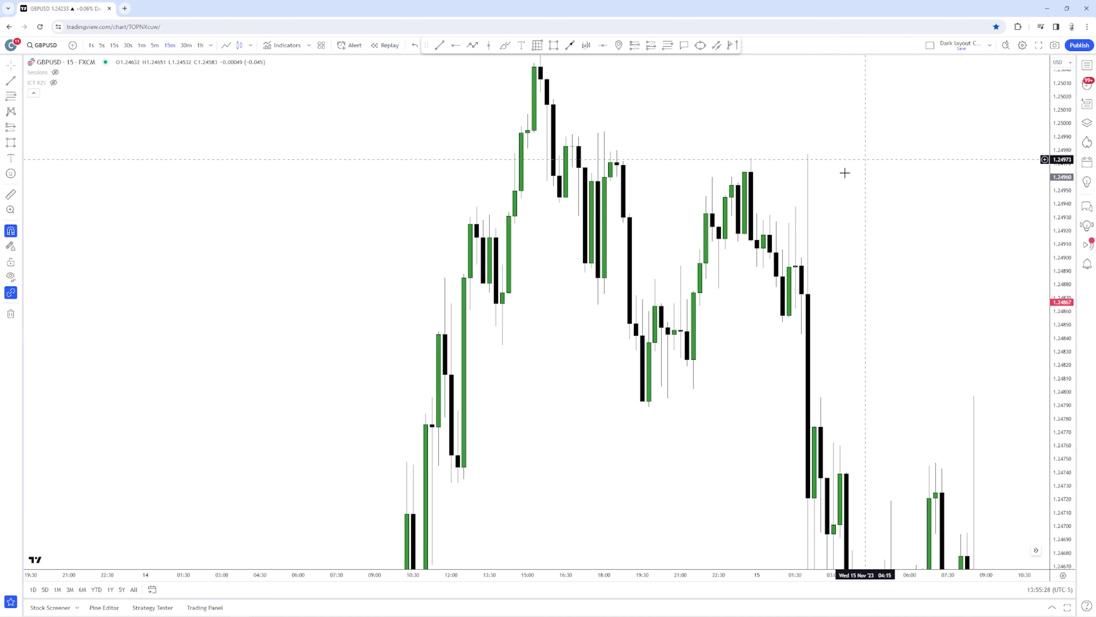
scroll(689, 184, "up", 2)
left_click_drag(686, 192, 697, 254)
scroll(693, 257, "up", 2)
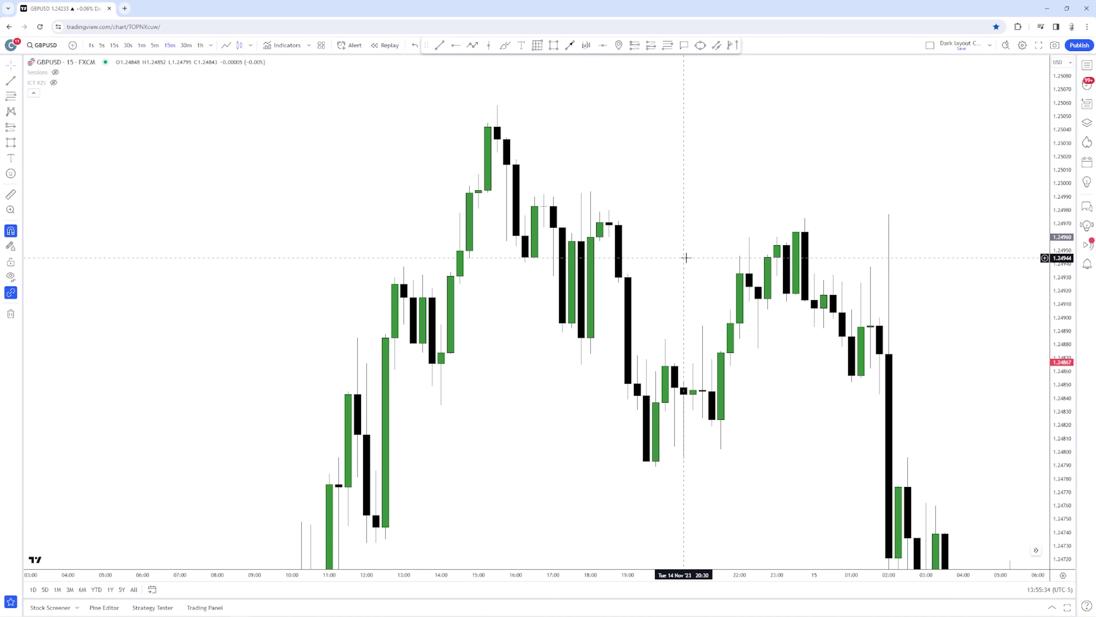
left_click(386, 44)
left_click(630, 238)
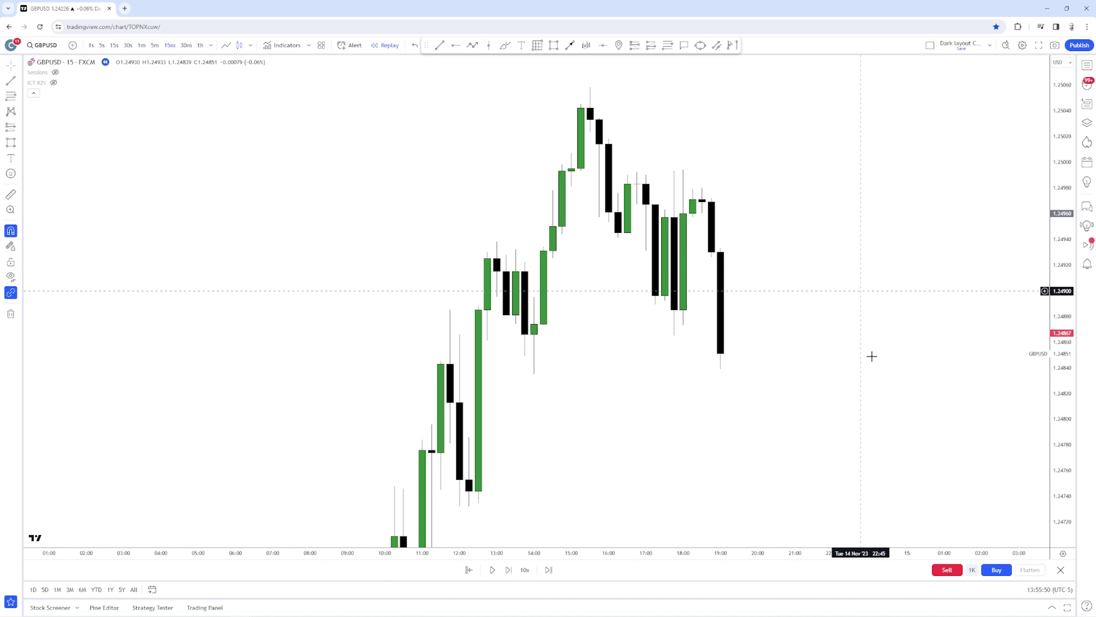
Step: Switch the chart to the 1-day interval and examine the recent daily candles around the previous week high
type("1D")
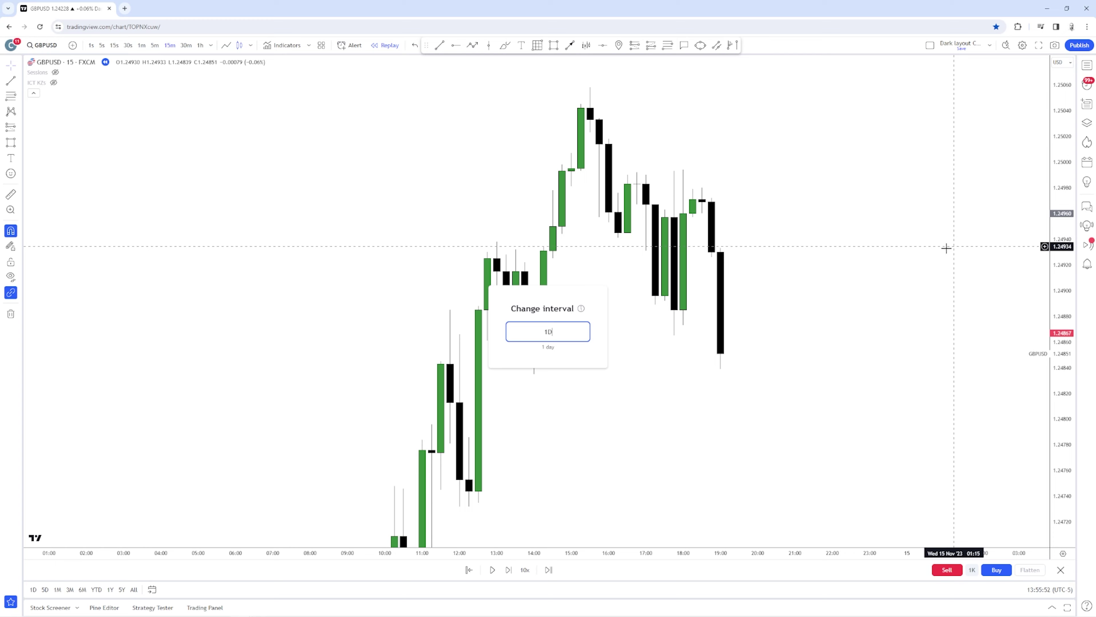
key("Return")
scroll(987, 331, "up", 10)
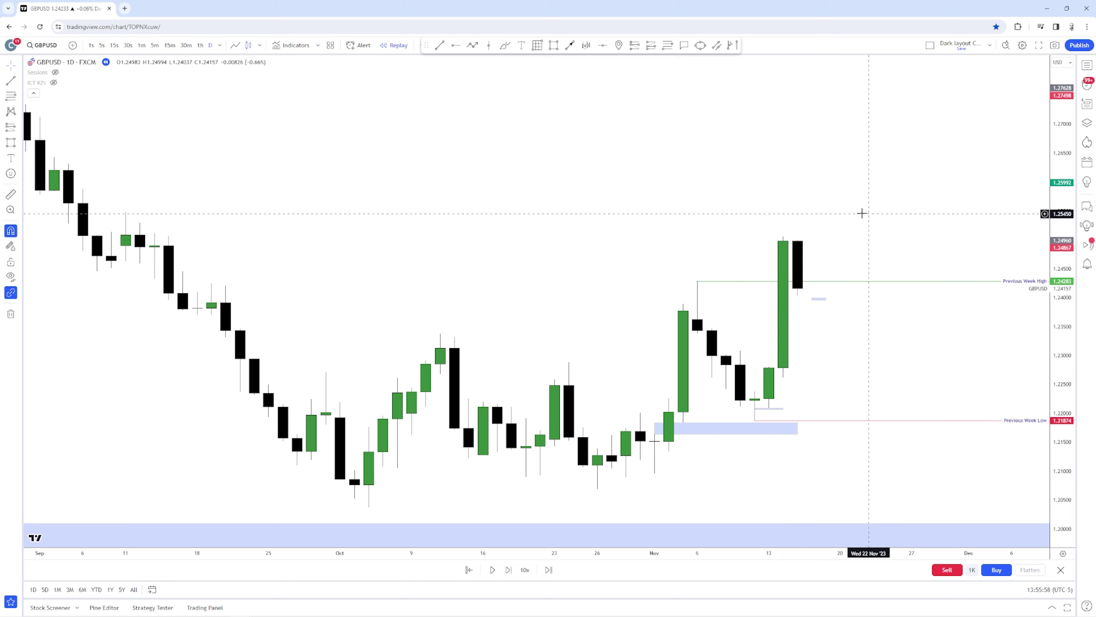
Step: Return the chart to the 15-minute interval and frame the 14 November afternoon highs up to the 19:00 candle
type("15")
key("Return")
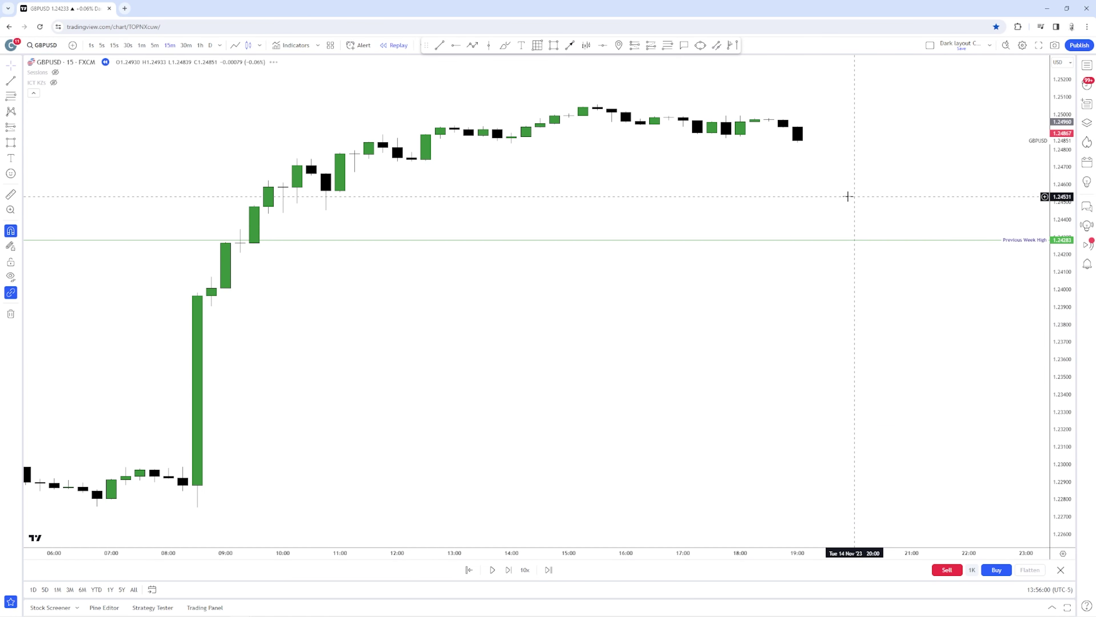
scroll(848, 196, "down", 10)
left_click_drag(971, 223, 764, 165)
scroll(773, 168, "up", 12)
scroll(1030, 242, "down", 5)
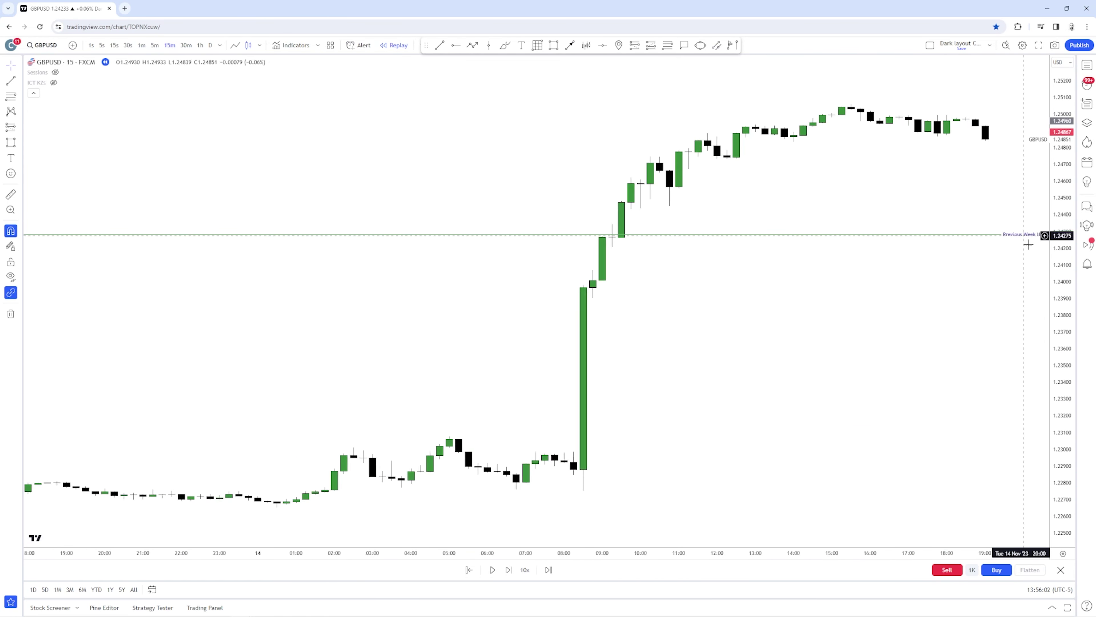
left_click_drag(1060, 319, 986, 18)
left_click_drag(877, 181, 615, 610)
scroll(851, 473, "up", 3)
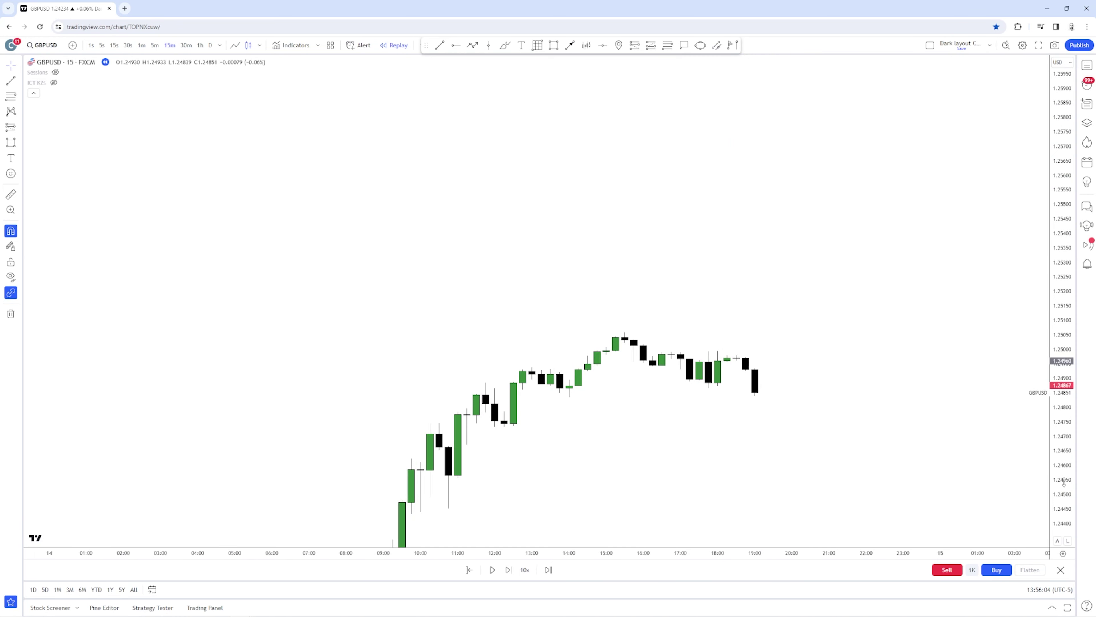
left_click_drag(1062, 479, 1033, 17)
left_click_drag(823, 533, 778, 223)
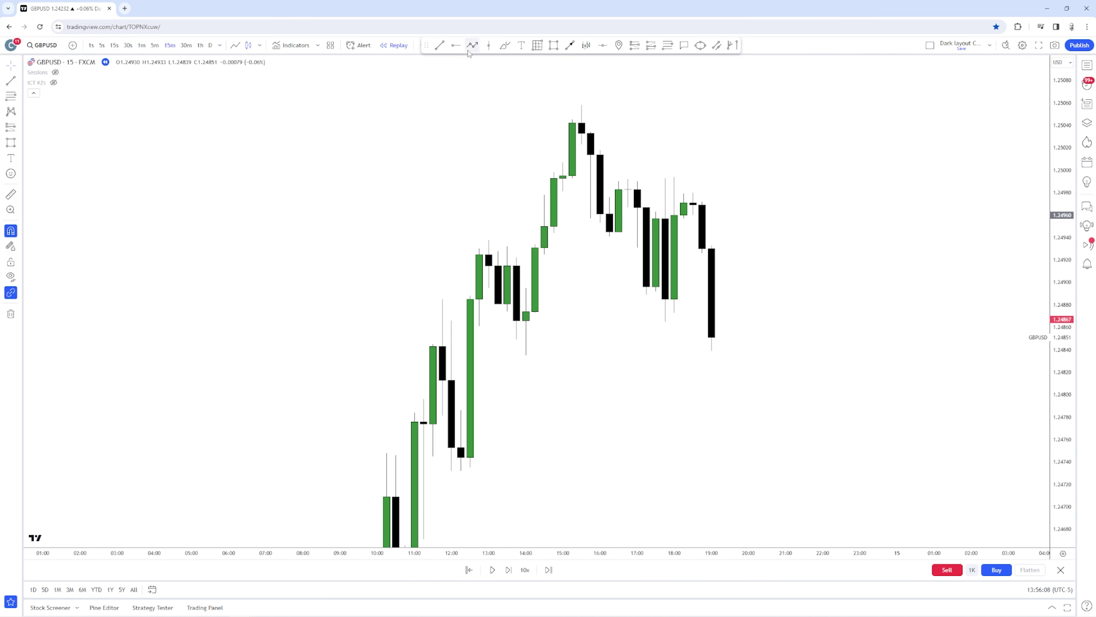
Step: Draw a horizontal trend line at 1.24865 from the 17:45 low to the 19:00 candle
left_click(666, 322)
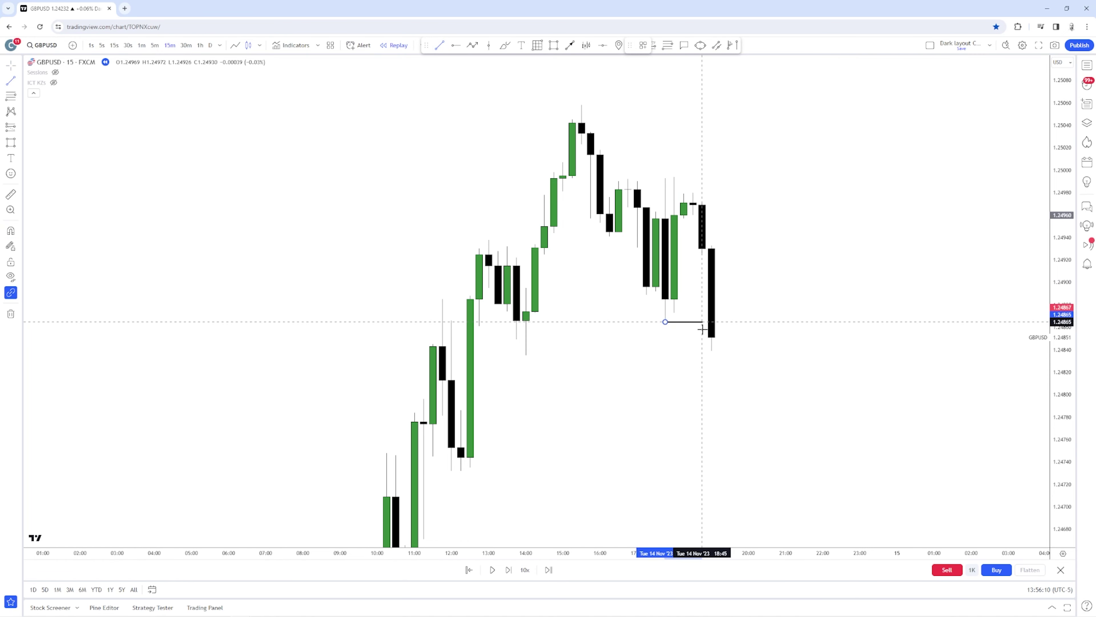
left_click(703, 328, "shift")
left_click(734, 314)
left_click_drag(702, 323, 712, 324)
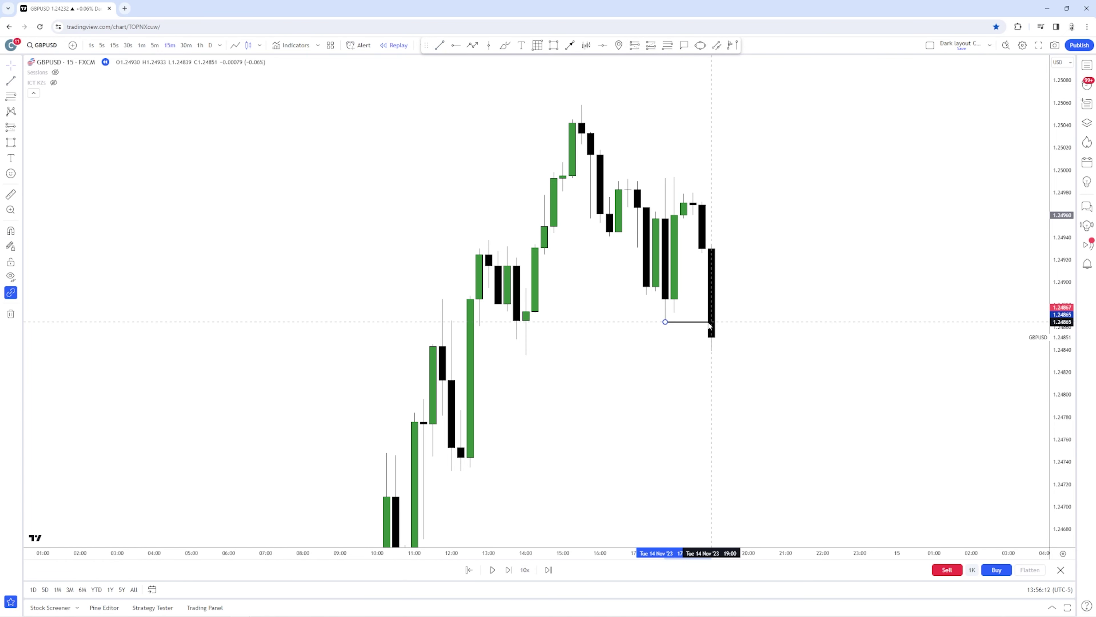
Step: Draw a rectangle from about 1.24960 to 1.24933 at the 18:45 candle and extend it to about 22:30
left_click(795, 281)
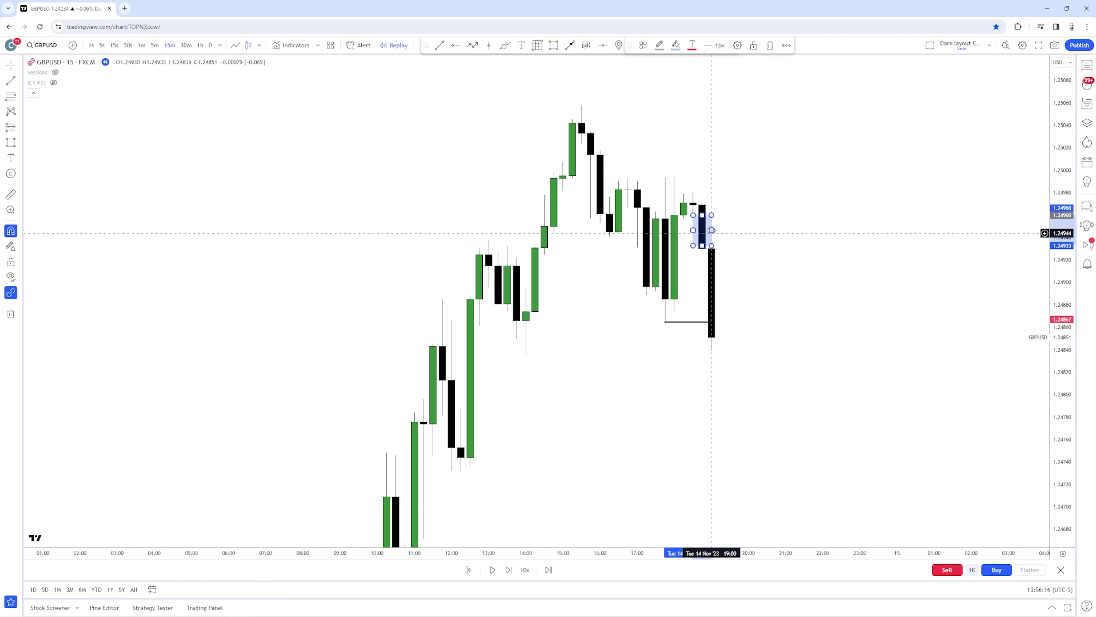
left_click_drag(711, 230, 842, 230)
left_click(862, 295)
Step: Advance the replay one candle and replace the upper rectangle with one from about 1.24926 to 1.24872, spanning 18:45 to 22:45
key("shift+Right")
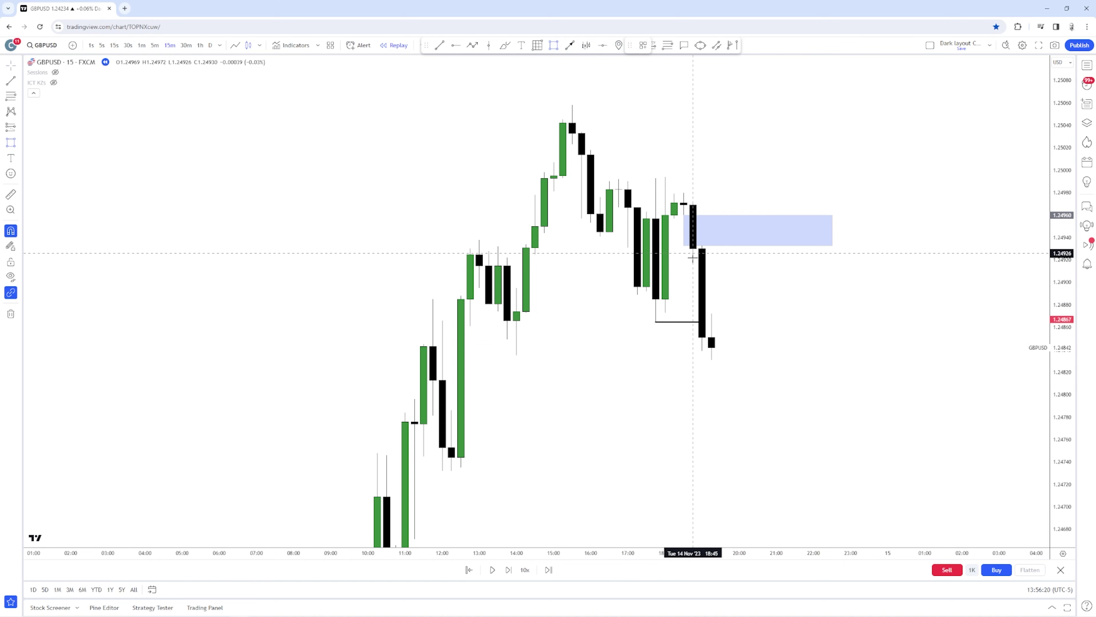
mouse_move(693, 253)
left_mouse_down()
mouse_move(712, 314)
mouse_move(836, 299)
mouse_move(841, 285)
left_mouse_up()
left_click(863, 171)
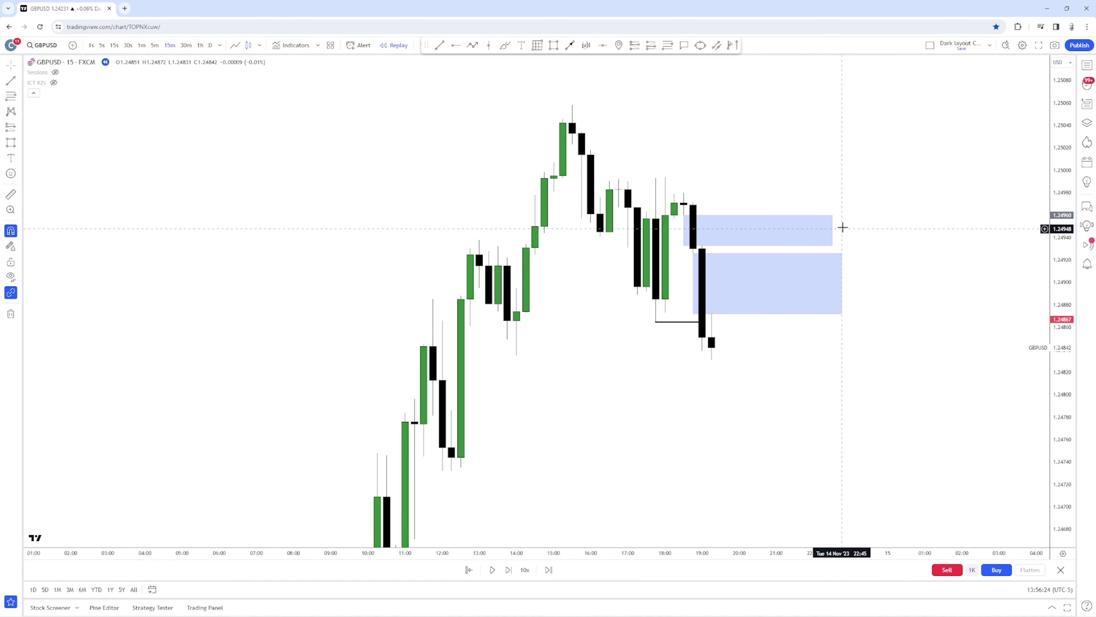
middle_click(833, 229)
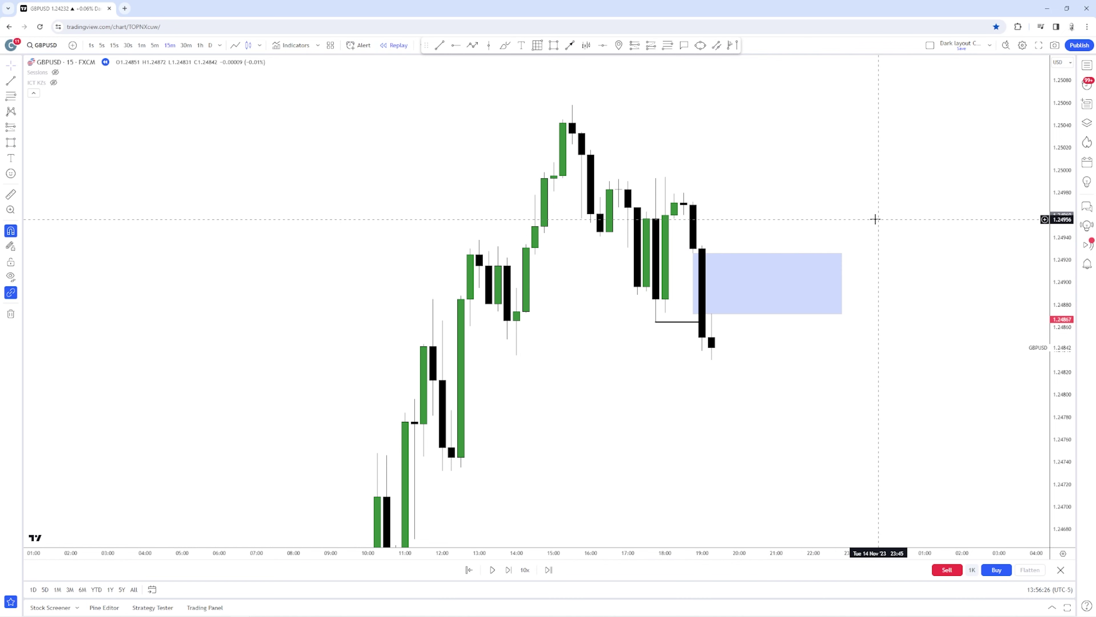
Step: Step the replay forward candle by candle to 21:15 on 14 November
key("shift+Right")
key("shift+Right")
key("shift+Right")
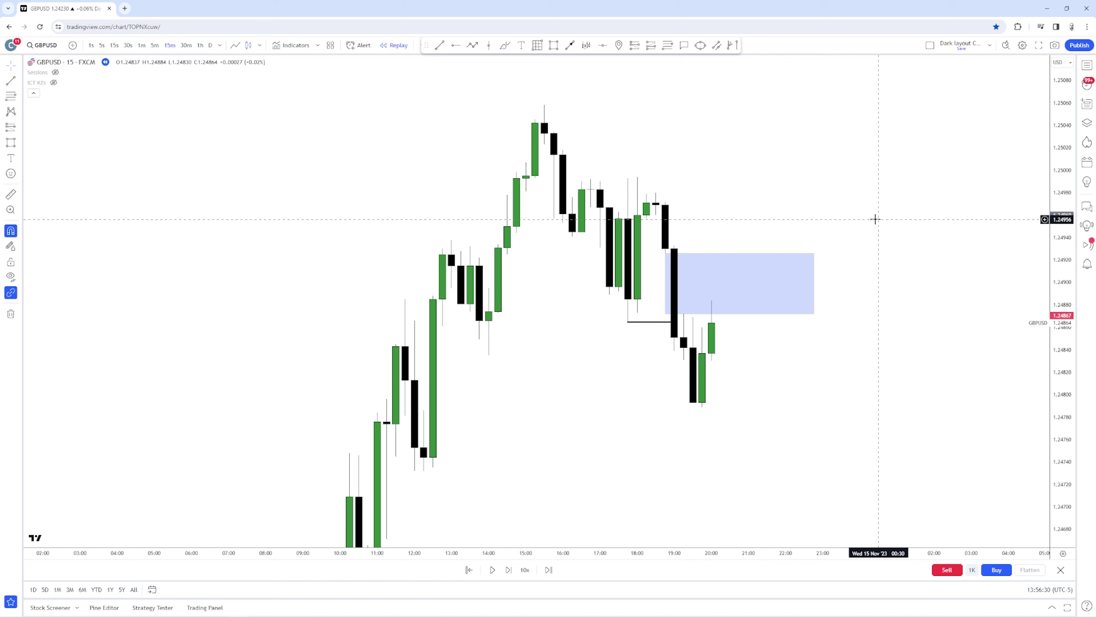
key("shift+Right")
key("shift+Right")
key("shift+Right")
key("shift+Right")
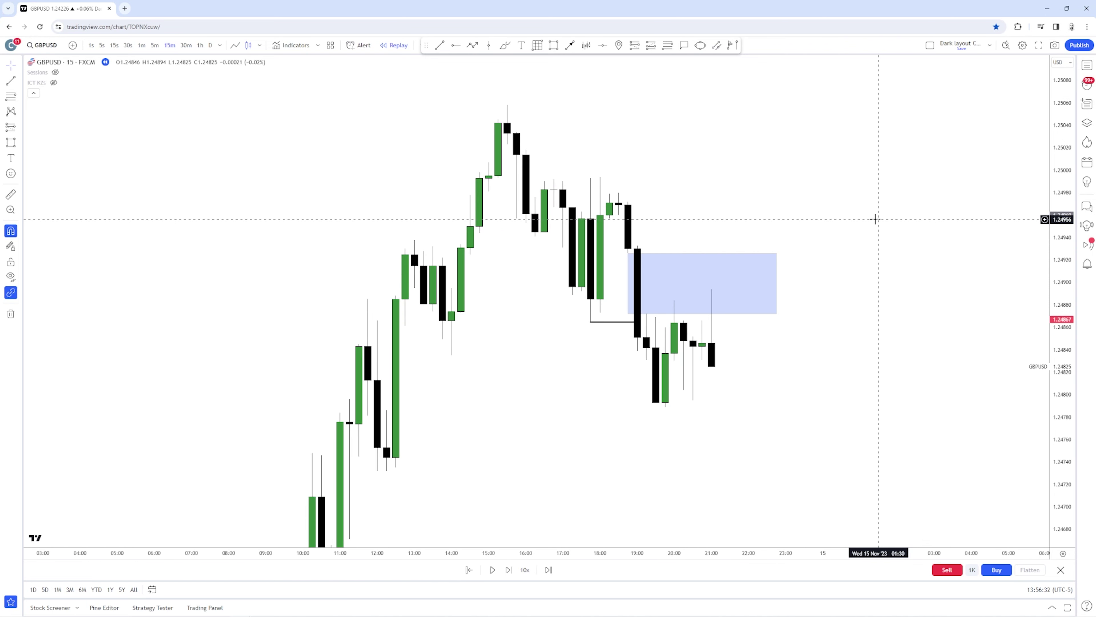
key("shift+Right")
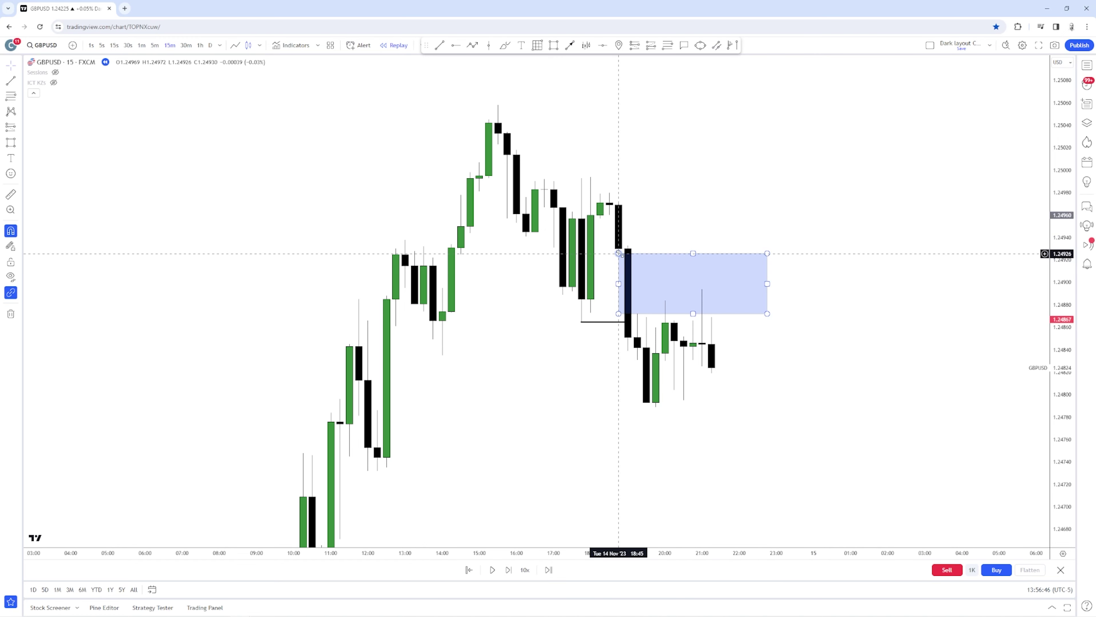
Step: Resize the rectangle to span 19:30 to 21:15 between 1.24894 and 1.24872, and apply the red template with dollar-sign text
left_click_drag(618, 253, 643, 288)
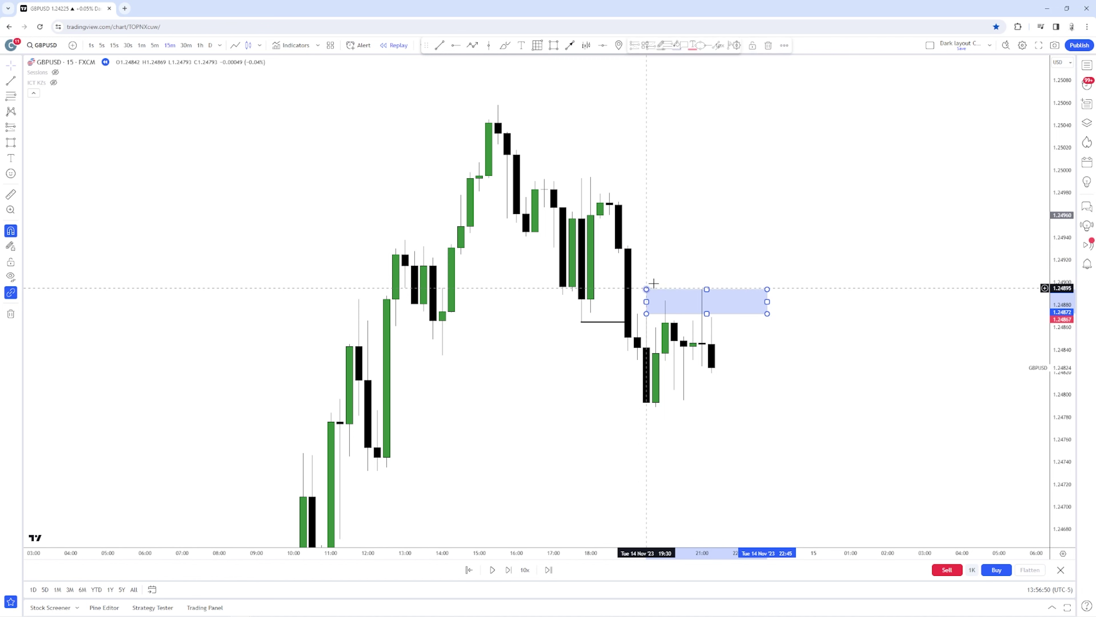
double_click(710, 289)
left_click(498, 401)
left_click(514, 465)
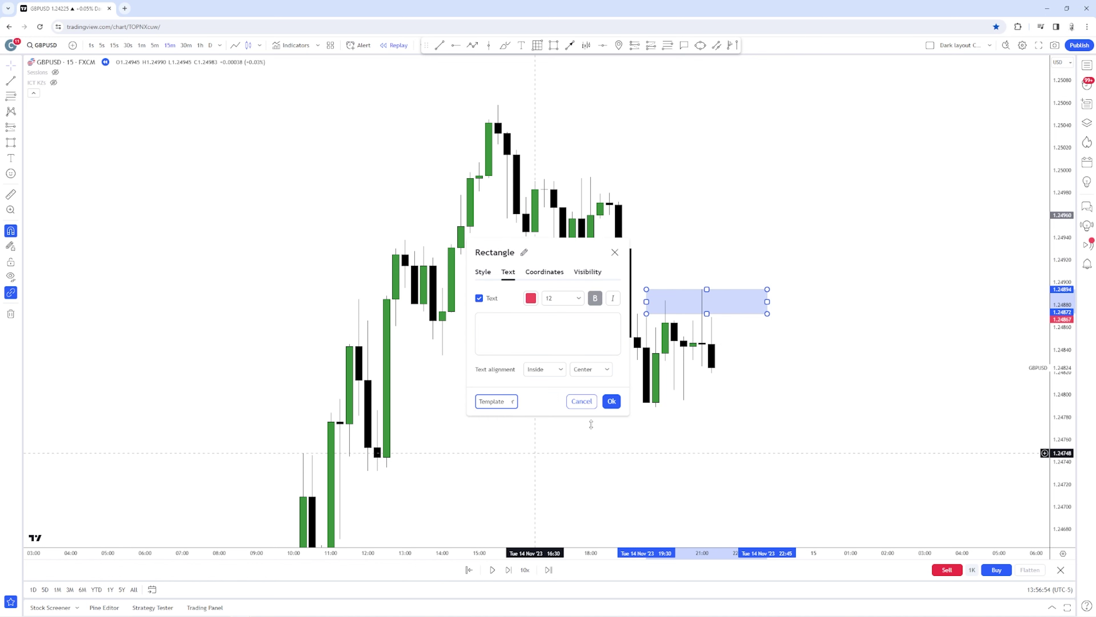
left_click(612, 402)
left_click_drag(772, 298, 705, 296)
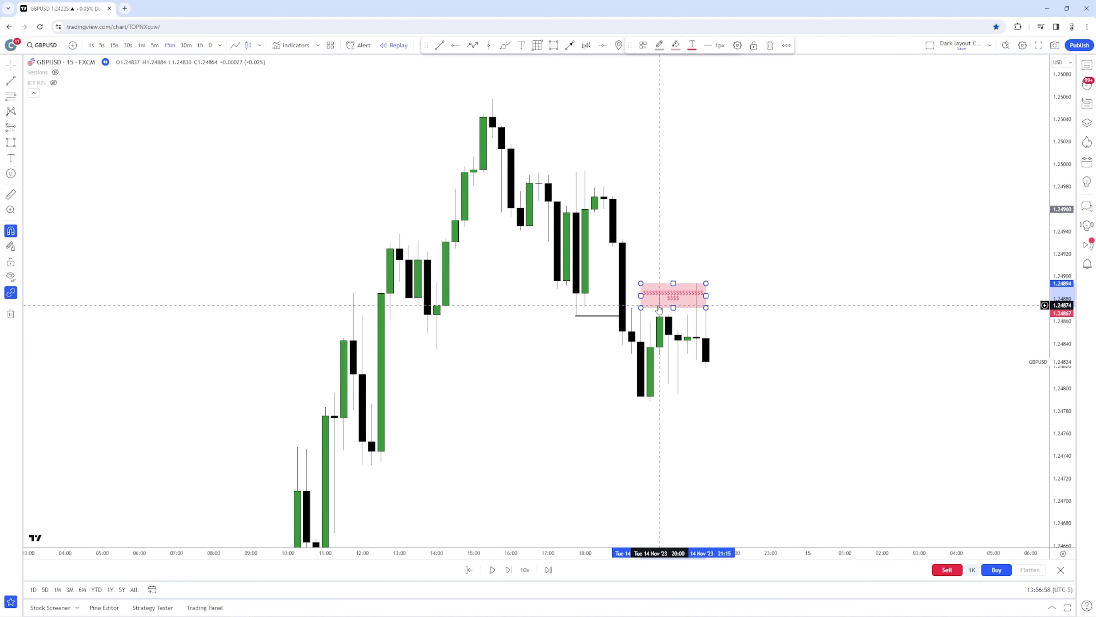
Step: On the 1-minute chart, draw a line from the 20:12 high to about 21:01 inside the red zone, and delete it
left_click(796, 267)
key("1")
key("Return")
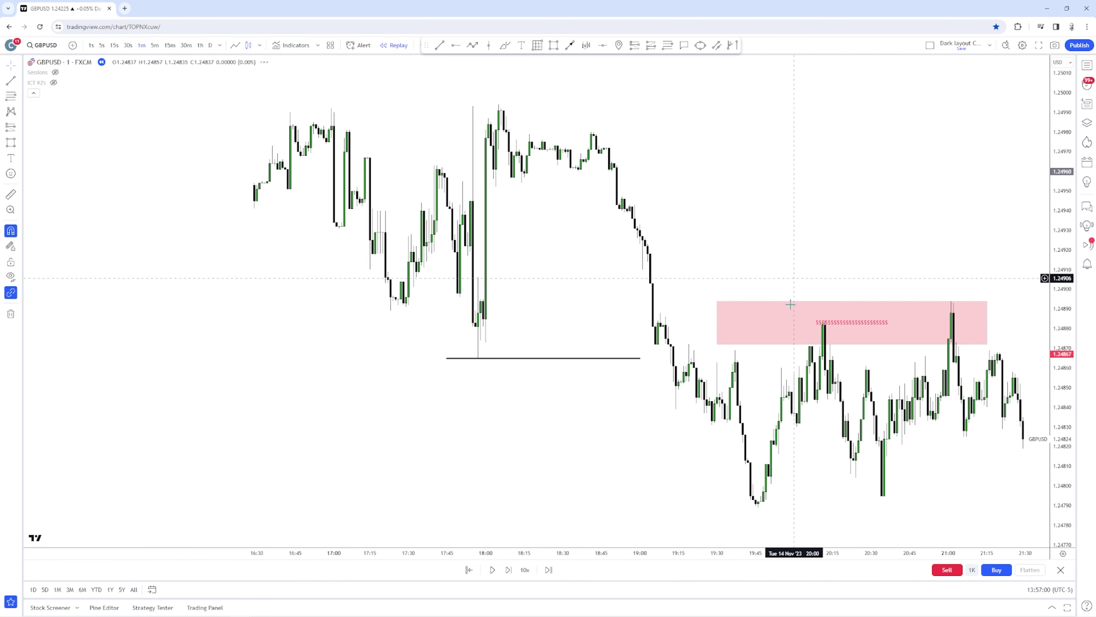
left_click_drag(929, 316, 740, 322)
scroll(738, 322, "up", 2)
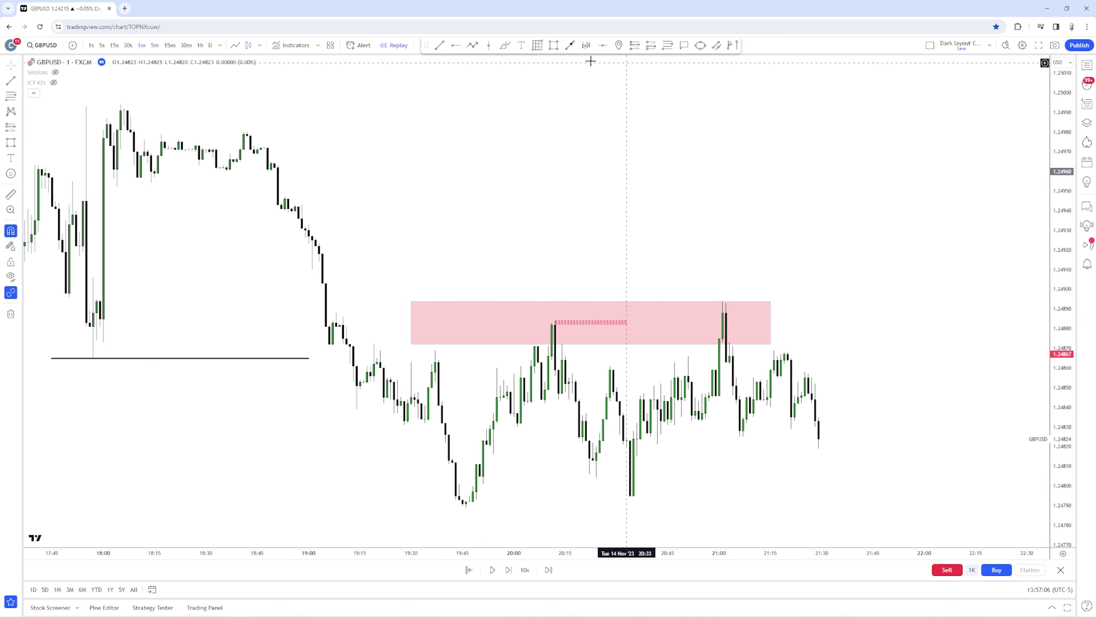
left_click_drag(554, 322, 726, 318)
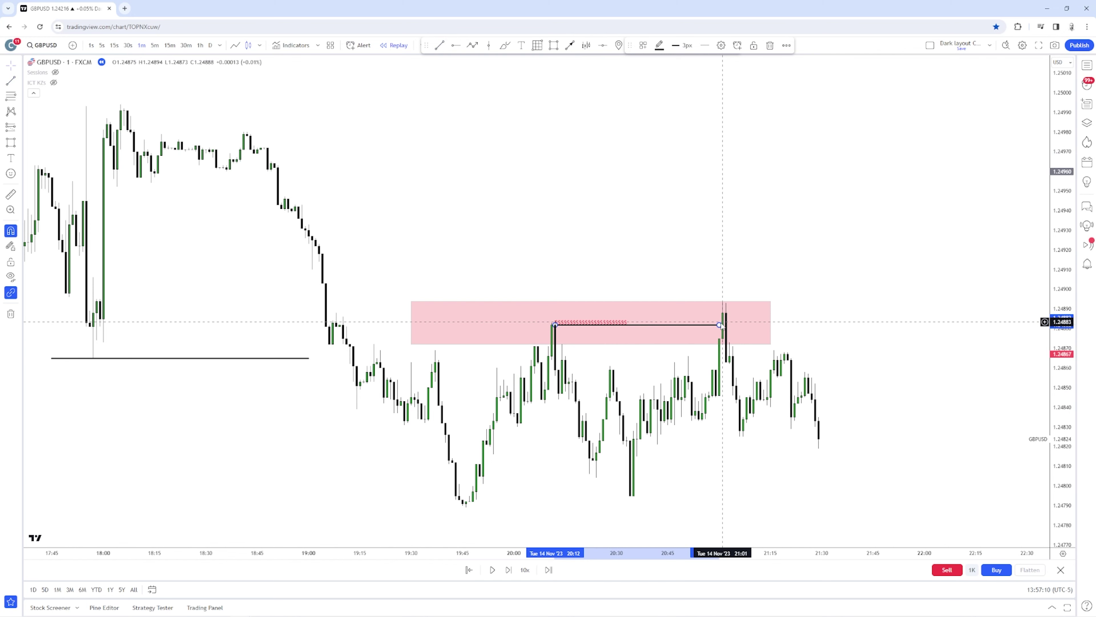
key("Delete")
Step: Return the chart to the 15-minute interval and delete the red dollar-sign rectangle
type("15")
key("Return")
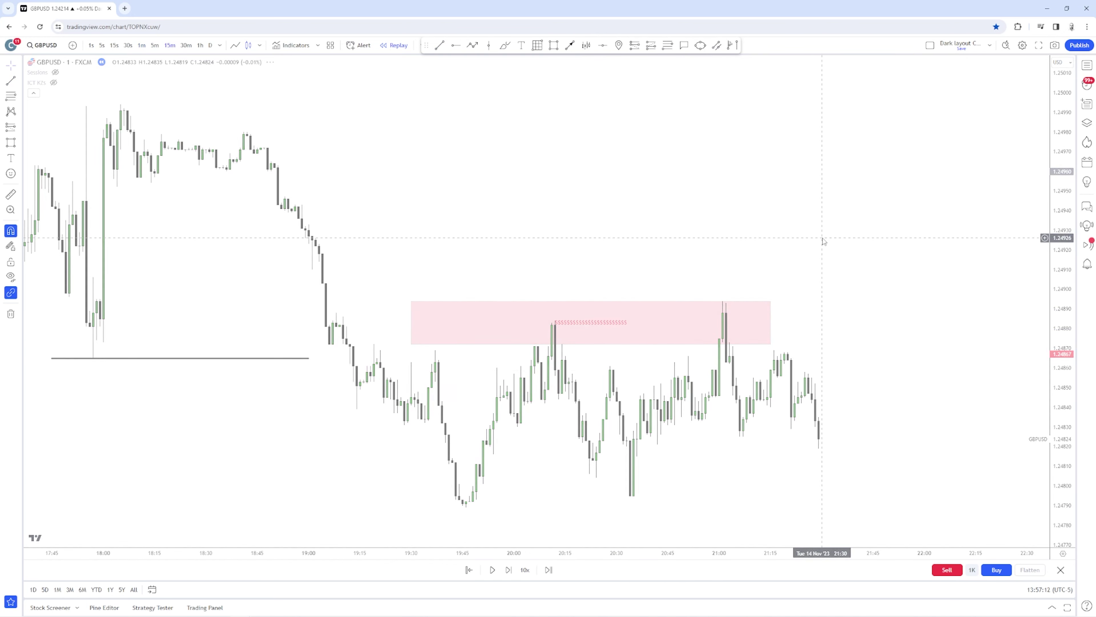
scroll(853, 279, "up", 7)
left_click_drag(1057, 396, 893, 2)
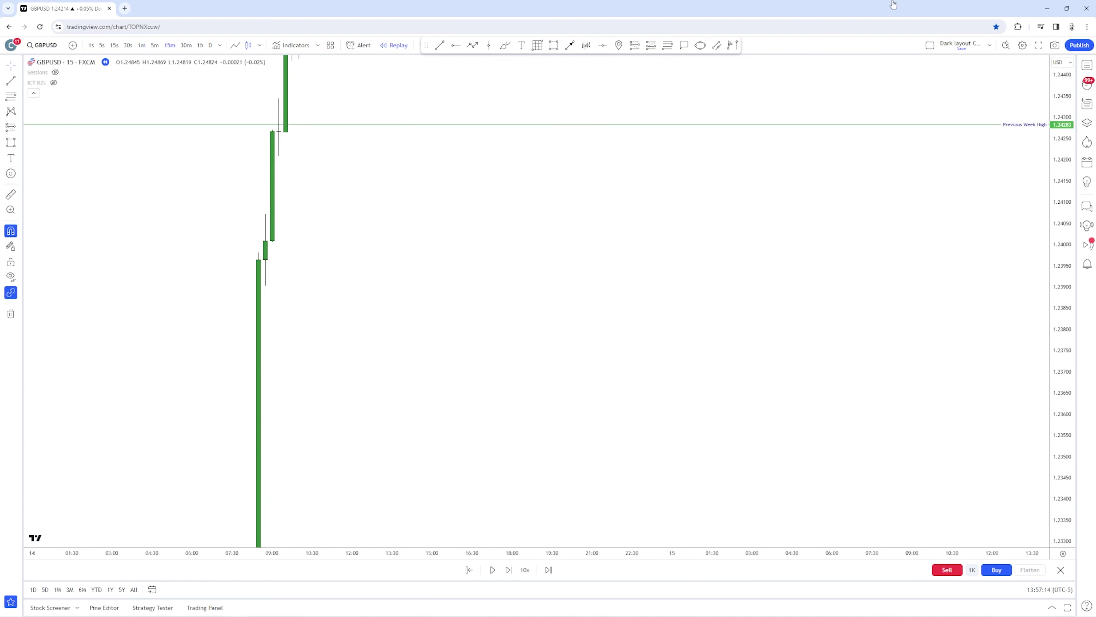
left_click_drag(715, 160, 831, 465)
left_click_drag(856, 282, 900, 484)
scroll(836, 122, "up", 5)
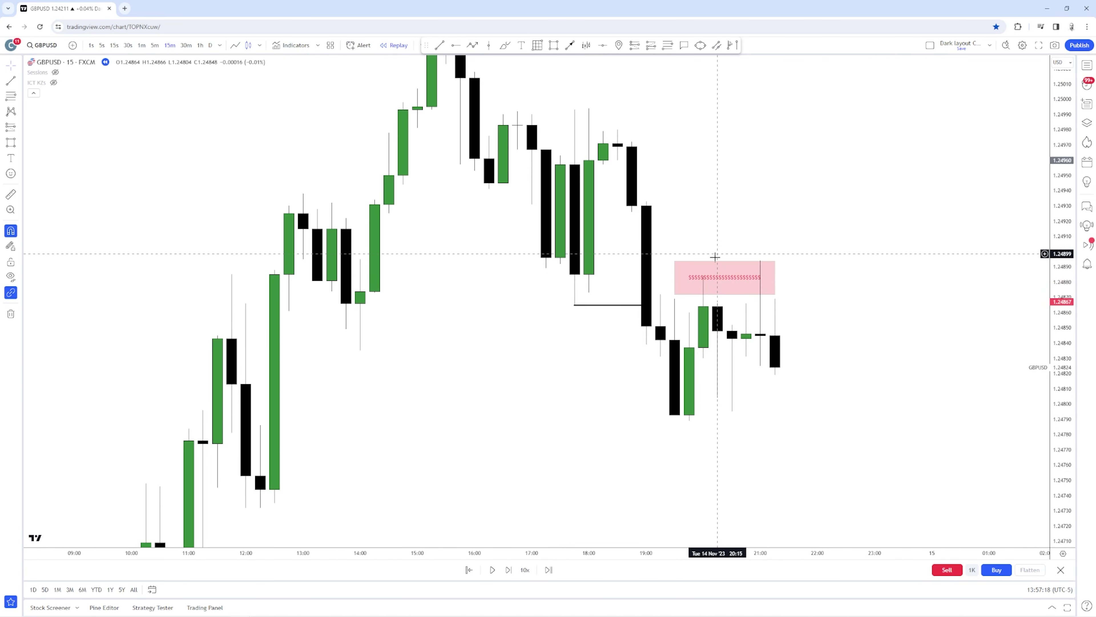
key("Delete")
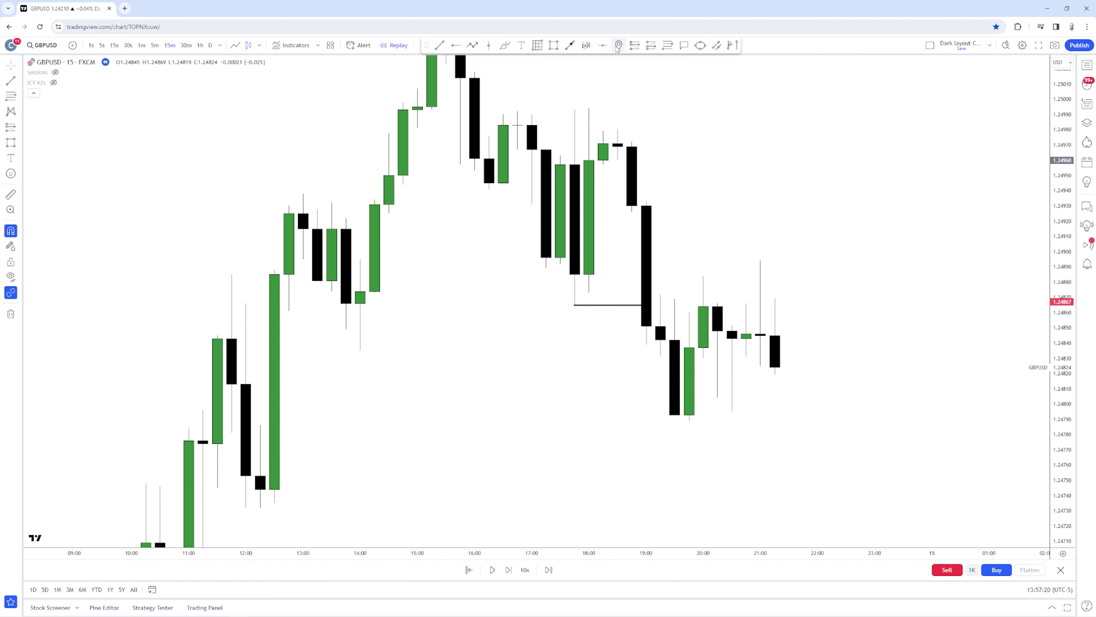
Step: Circle the 20:00 and 21:00 wicks with the Brush and sketch a projected rise and decline to about 1.24750
left_click(508, 49)
mouse_move(702, 268)
left_mouse_down()
mouse_move(690, 275)
mouse_move(674, 265)
left_mouse_up()
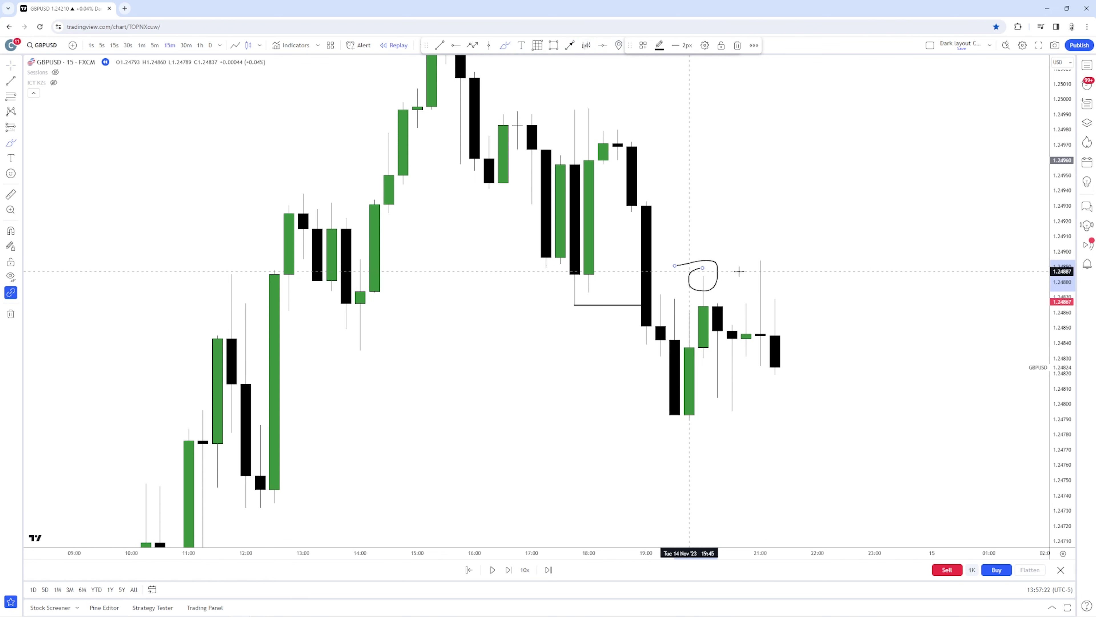
mouse_move(760, 251)
left_mouse_down()
mouse_move(746, 266)
mouse_move(746, 254)
mouse_move(760, 272)
mouse_move(772, 259)
mouse_move(779, 294)
mouse_move(784, 244)
mouse_move(881, 477)
left_mouse_up()
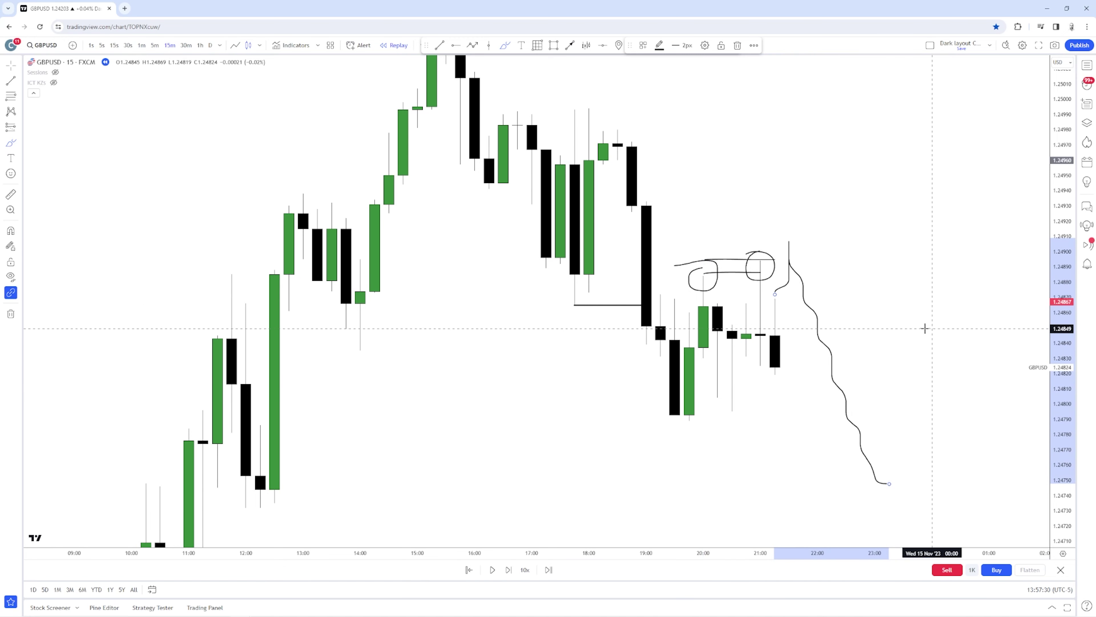
Step: Undo the brush circles, connecting strokes and projected price path
key("ctrl+z")
key("ctrl+z")
key("ctrl+z")
key("ctrl+z")
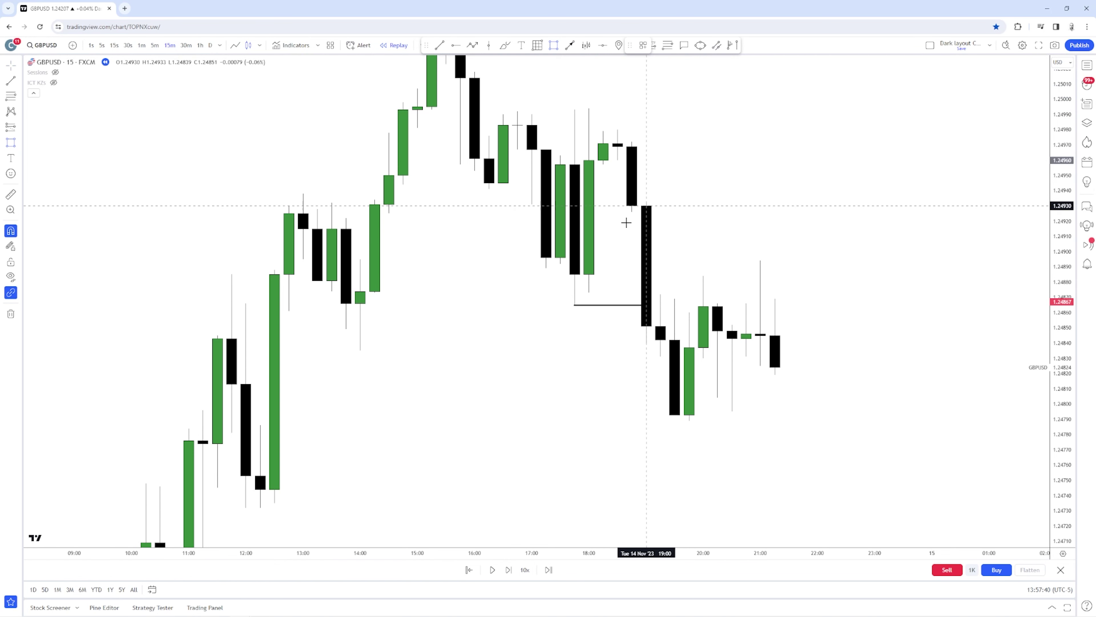
Step: Draw a rectangle from 1.24926 to 1.24894 starting at the 18:45 candle, apply the saved blue template and extend it to 23:45
mouse_move(629, 213)
left_mouse_down()
mouse_move(748, 227)
mouse_move(760, 245)
left_mouse_up()
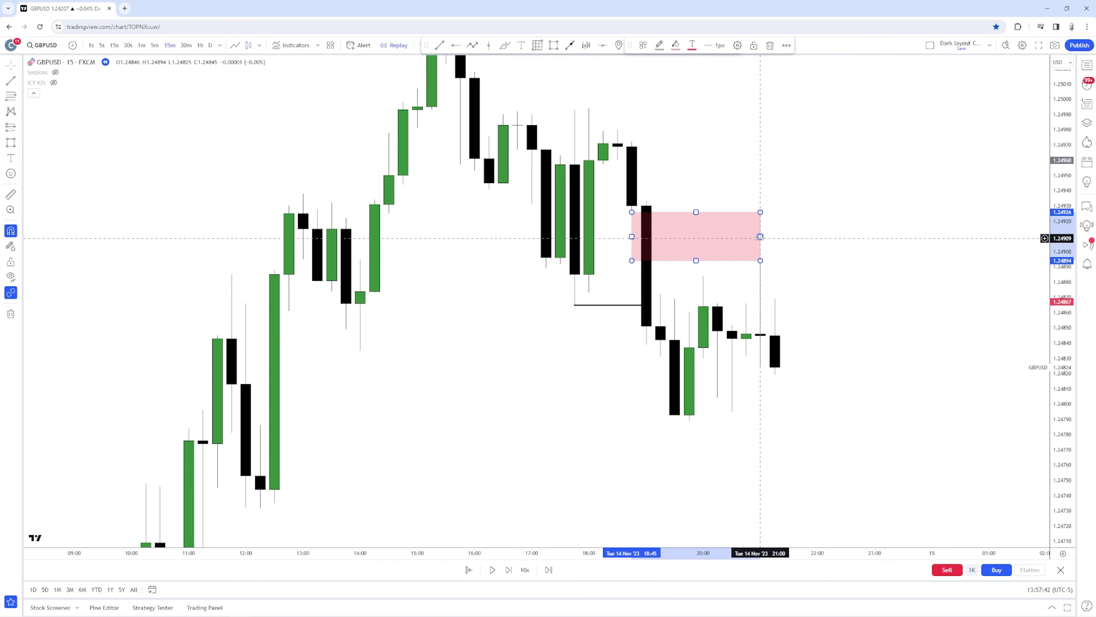
double_click(760, 236)
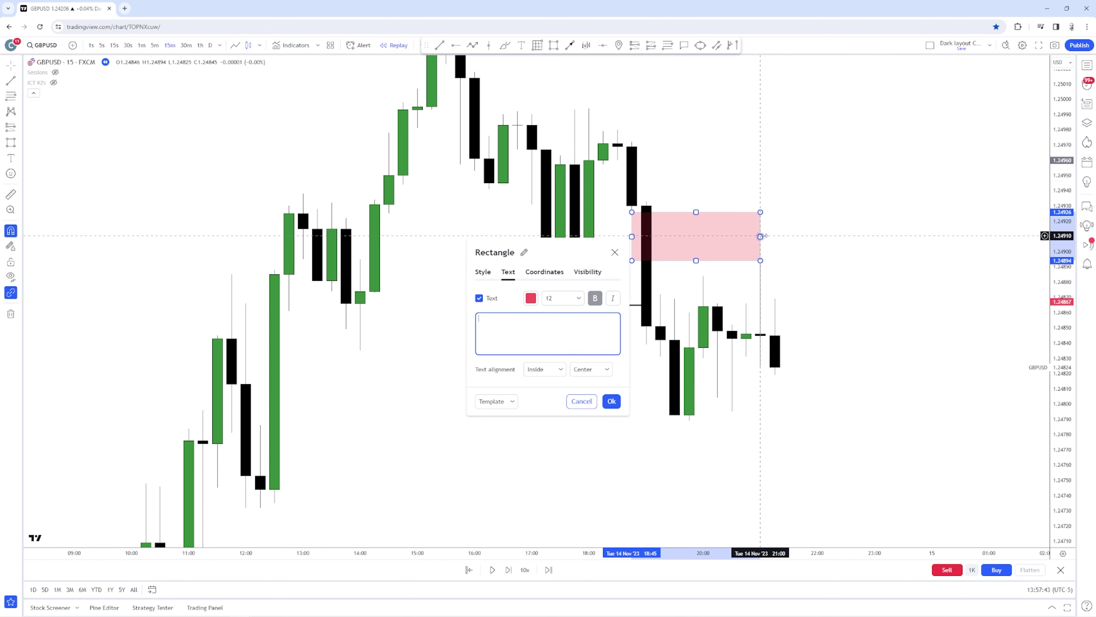
left_click(504, 401)
left_click(492, 456)
left_click(611, 401)
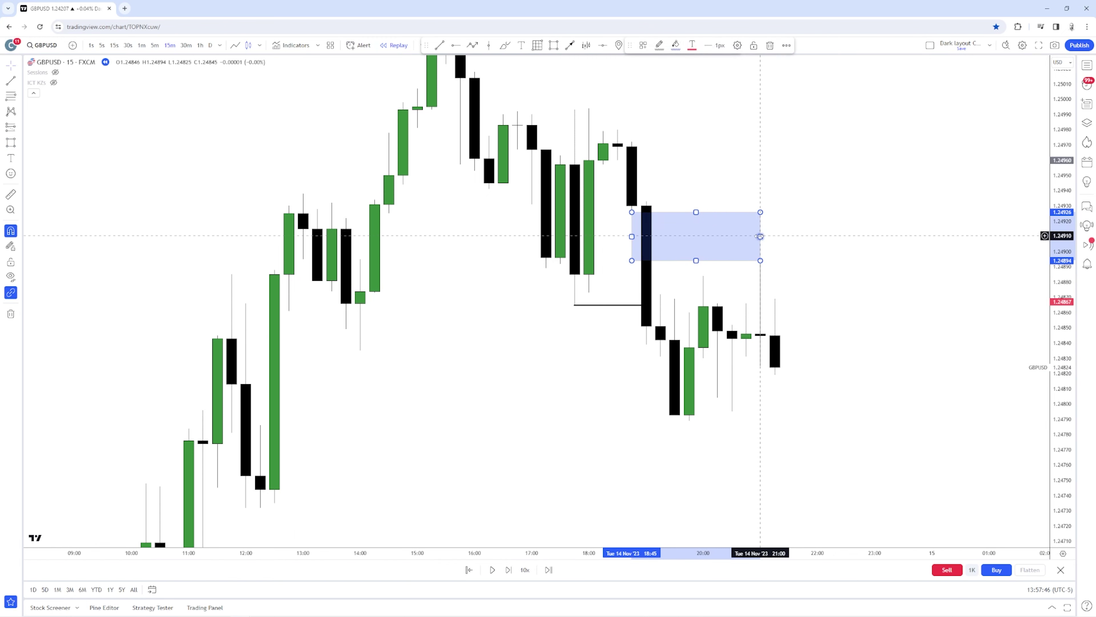
left_click_drag(760, 236, 916, 249)
Step: Draw a second blue rectangle above it from the 18:30 candle to about 23:15, between 1.24960 and 1.24933
left_click_drag(859, 186, 854, 180)
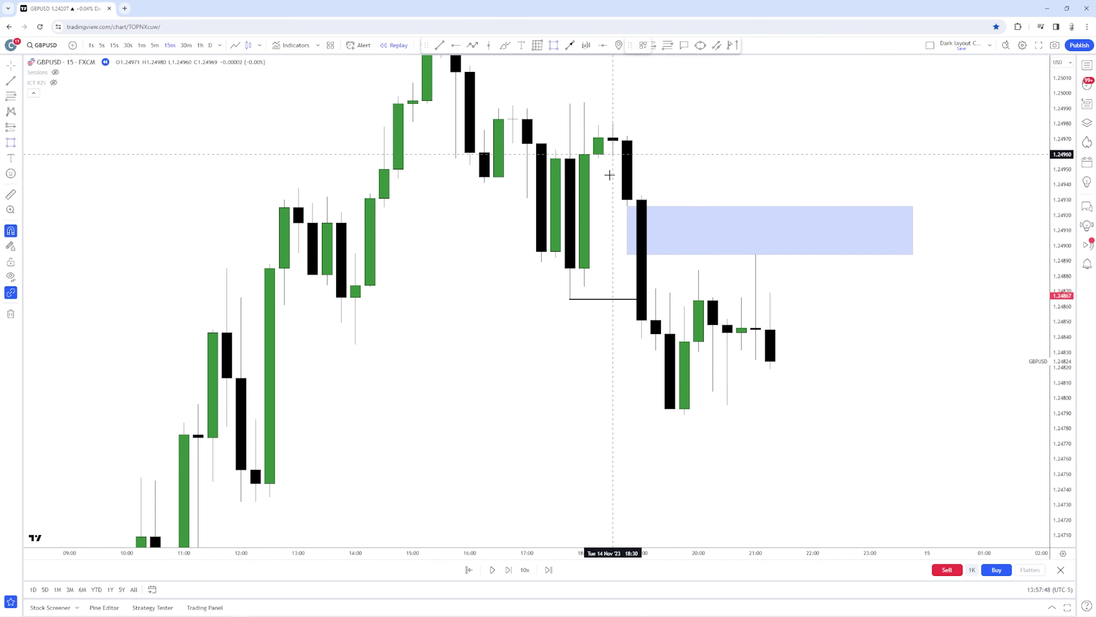
mouse_move(612, 154)
left_mouse_down()
mouse_move(641, 196)
mouse_move(883, 195)
left_mouse_up()
left_click_drag(880, 366, 882, 394)
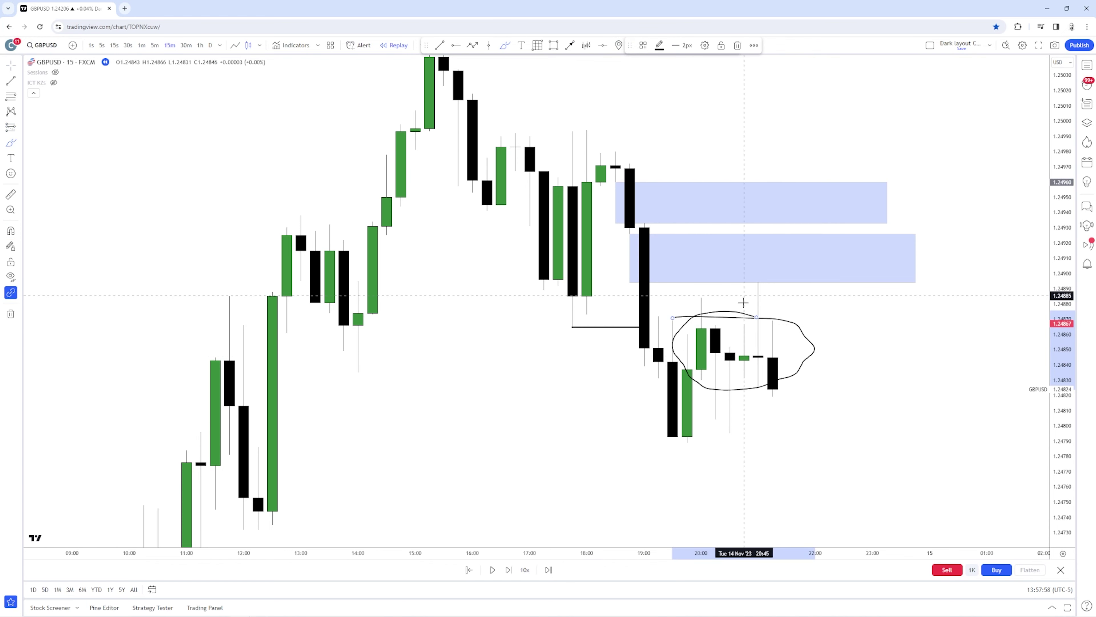
Step: Circle the roughly 20:00 to 21:15 candles below the zones with the Brush and remove the circle
key("Delete")
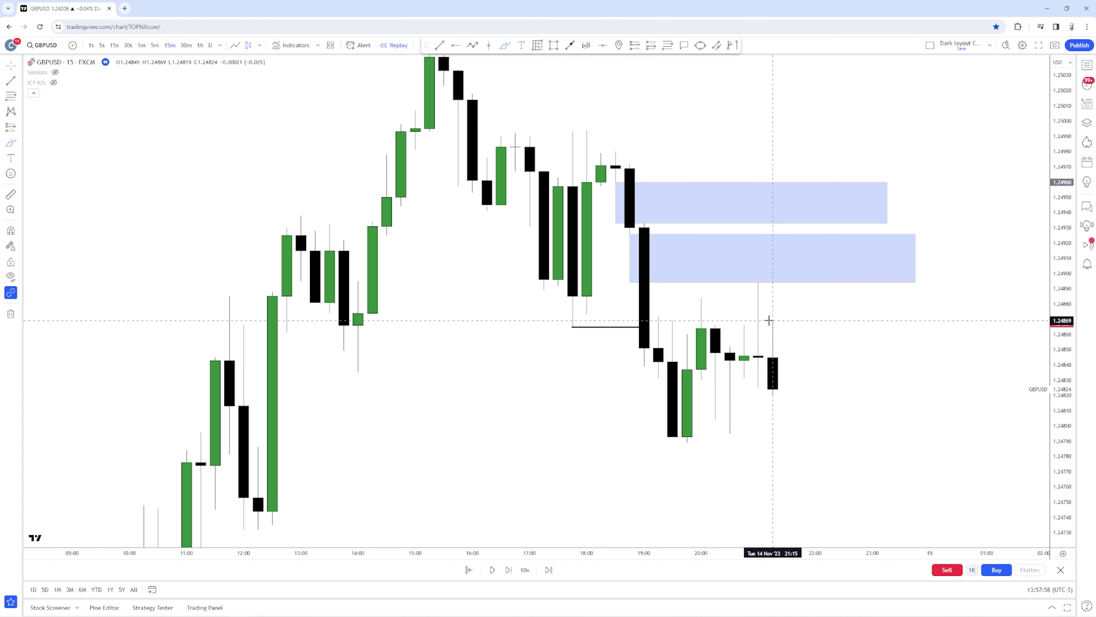
mouse_move(772, 314)
left_mouse_down()
mouse_move(699, 375)
mouse_move(775, 317)
left_mouse_up()
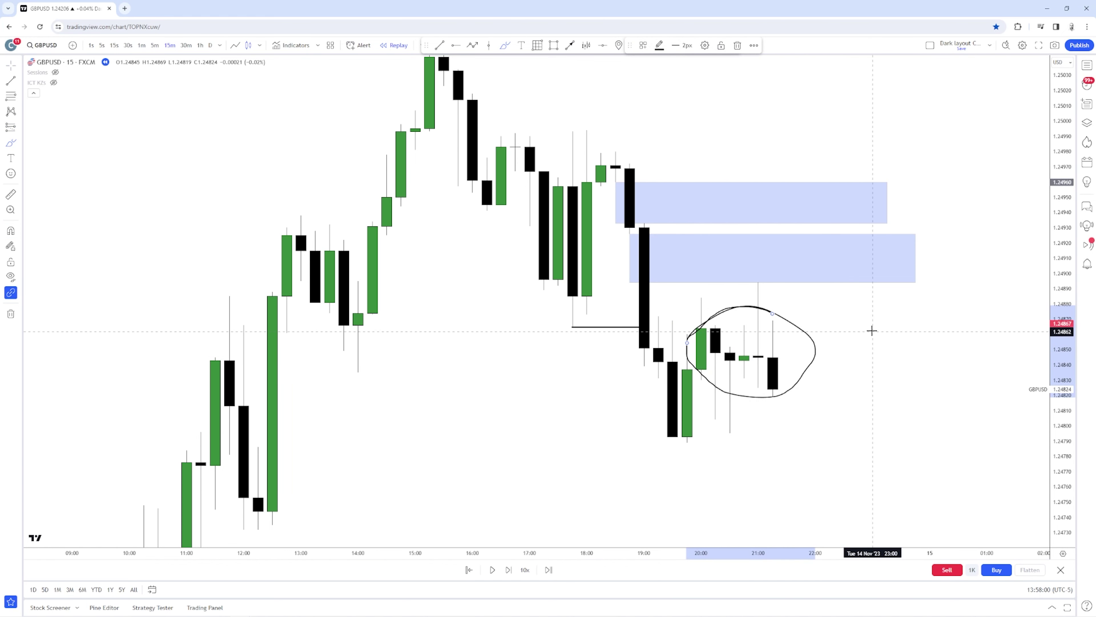
key("ctrl+z")
Step: Extend the end of the upper blue zone to 23:45, level with the lower one
left_click_drag(887, 202, 916, 202)
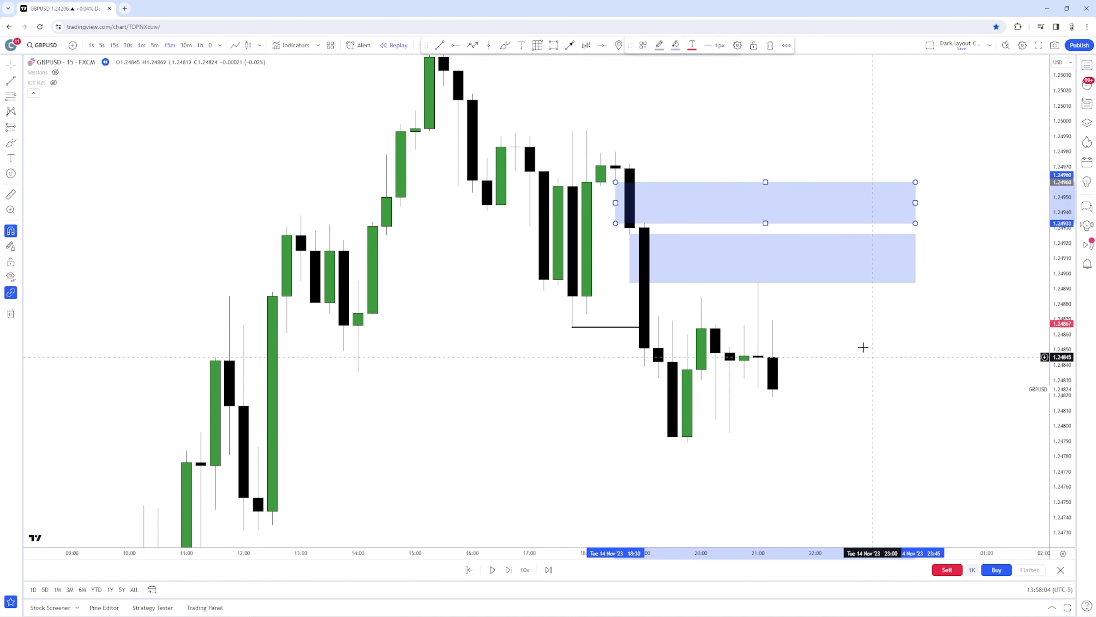
left_click(844, 292)
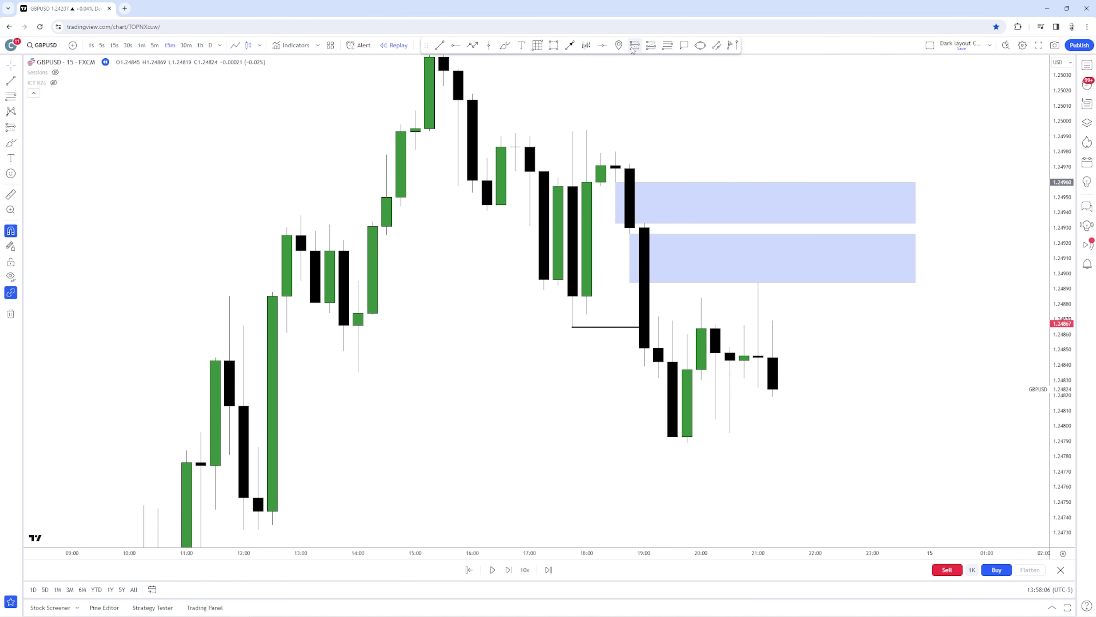
Step: Place a short position with its entry at 1.24894, the lower zone's bottom edge, and set the stop to 1.24999
left_click(797, 281)
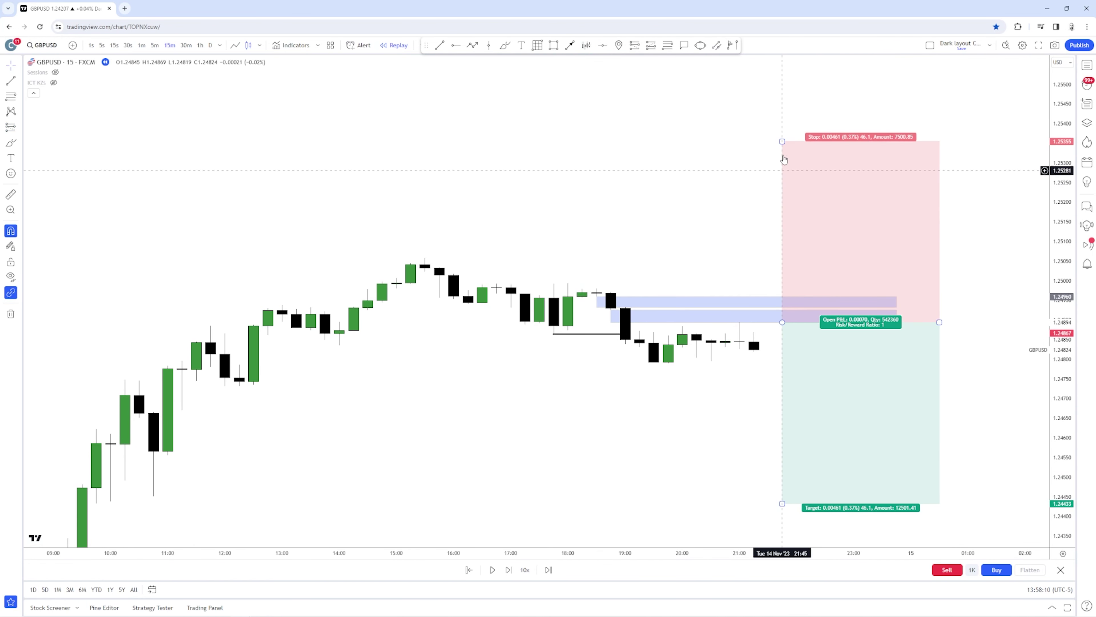
left_click_drag(794, 141, 796, 285)
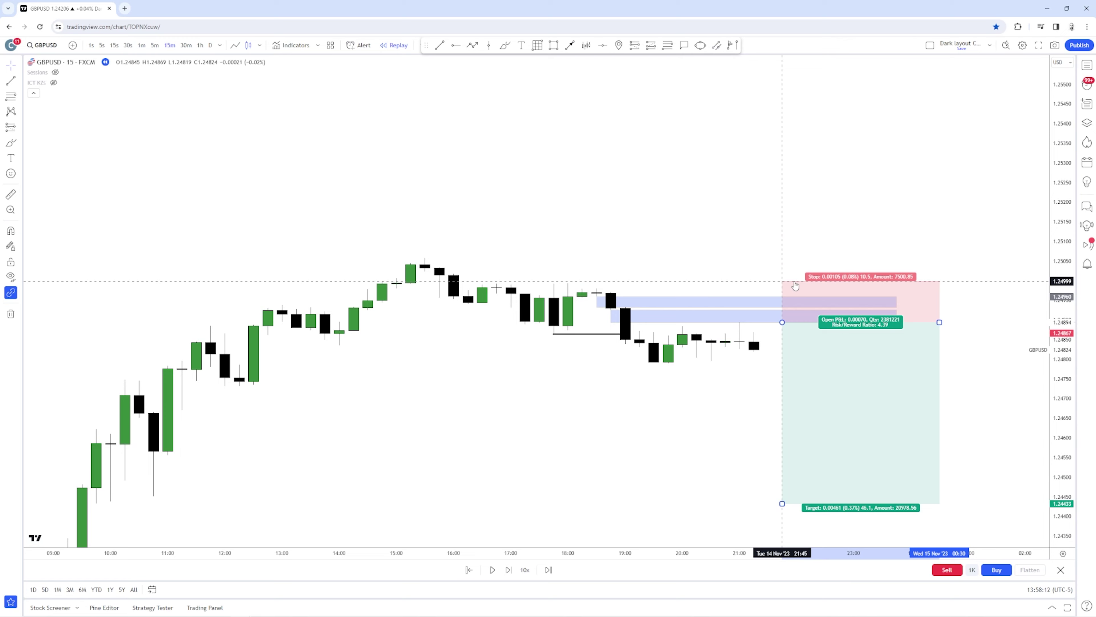
Step: Mark the 17:45 and 18:00 candle highs with a Brush stroke and delete the stroke
left_click_drag(1061, 425, 1060, 160)
left_click_drag(727, 218, 715, 81)
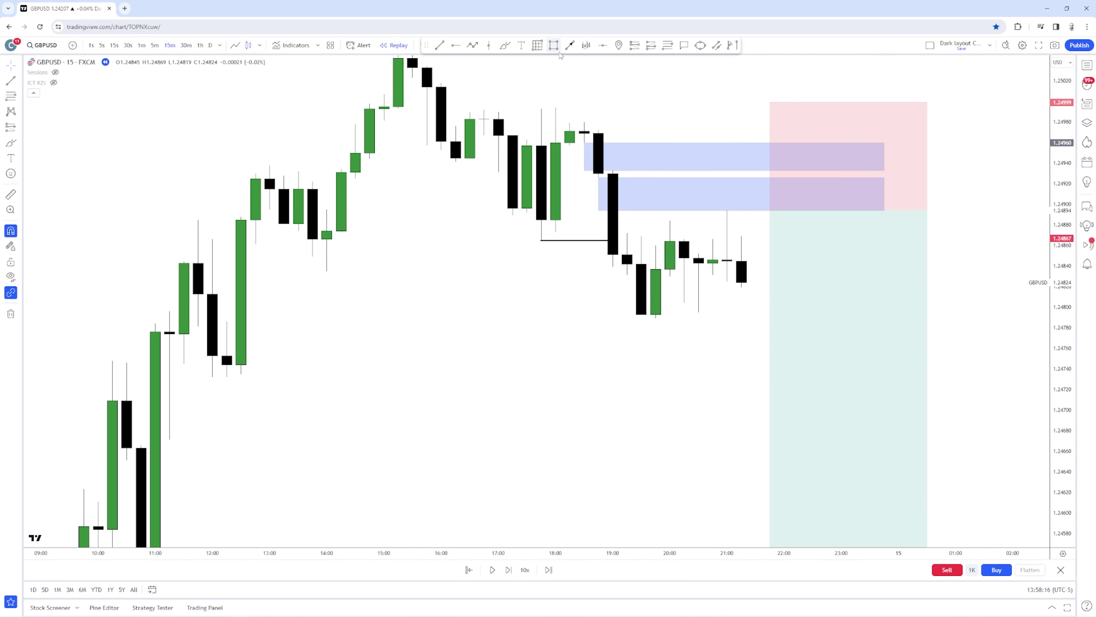
left_click(510, 46)
mouse_move(555, 96)
left_mouse_down()
mouse_move(543, 169)
mouse_move(545, 111)
left_mouse_up()
key("Delete")
Step: Try the short position's entry at 1.24934 near the upper zone's bottom edge, and return it to 1.24894
left_click_drag(732, 158, 659, 133)
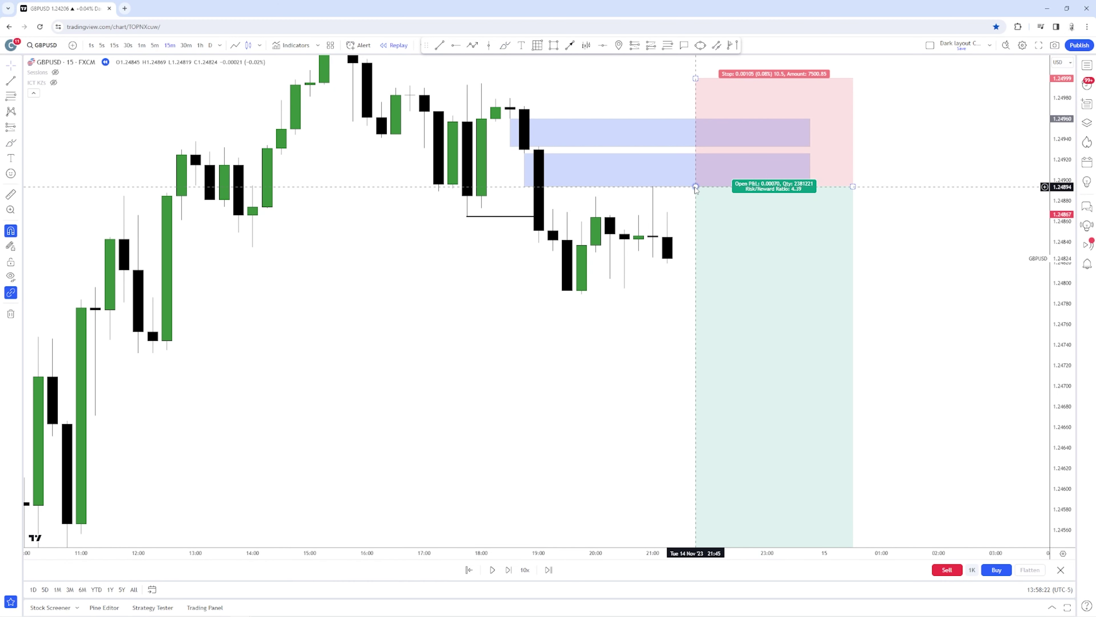
left_click(696, 187)
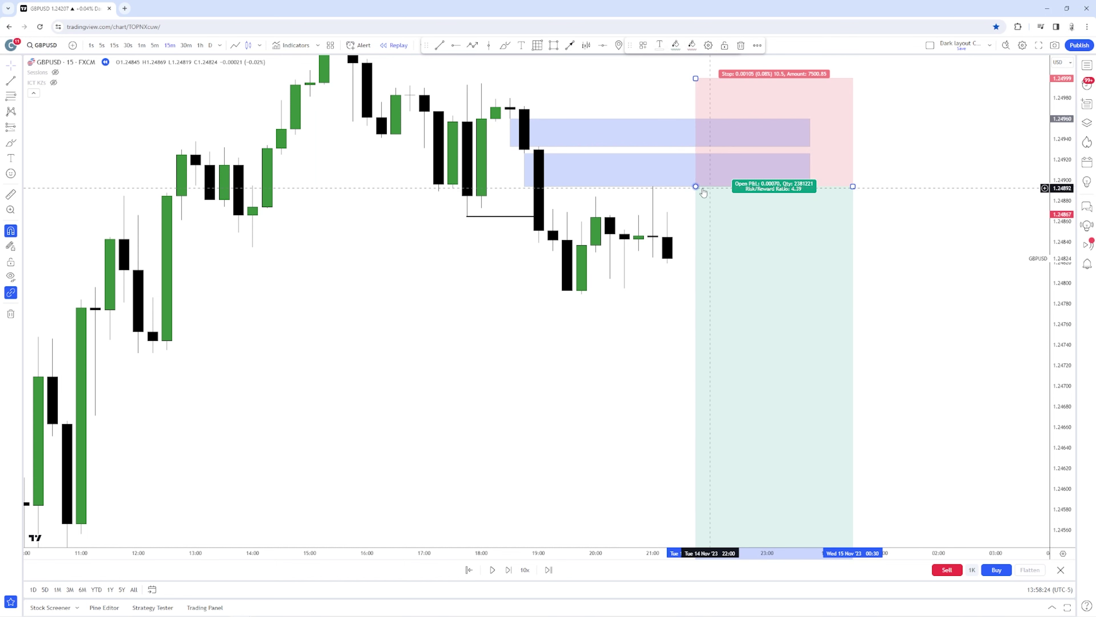
left_click_drag(696, 186, 695, 145)
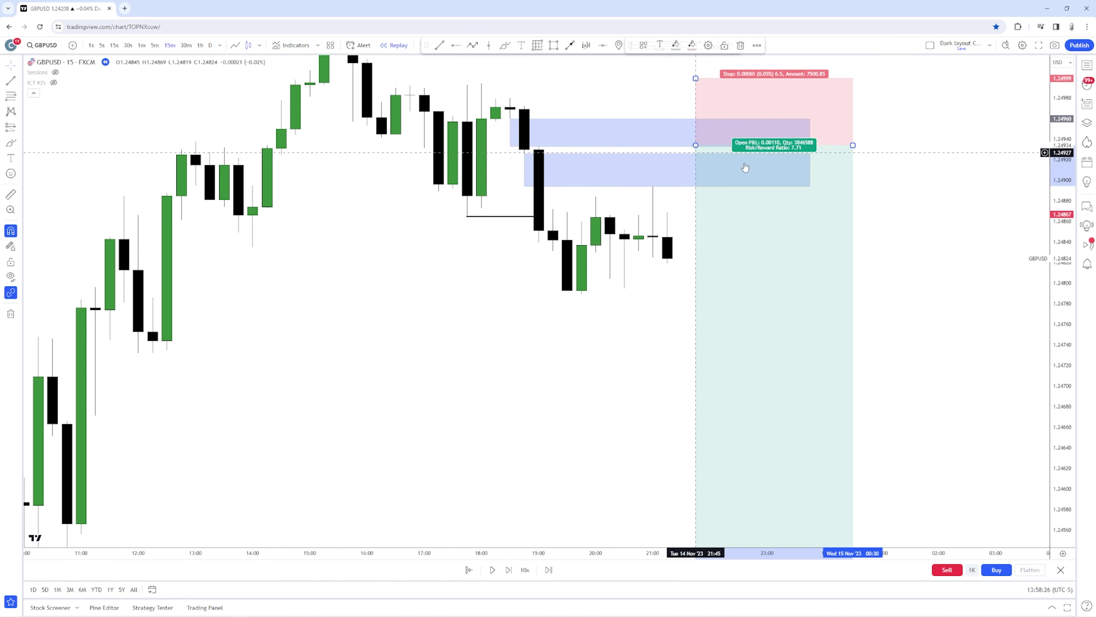
left_click(954, 242)
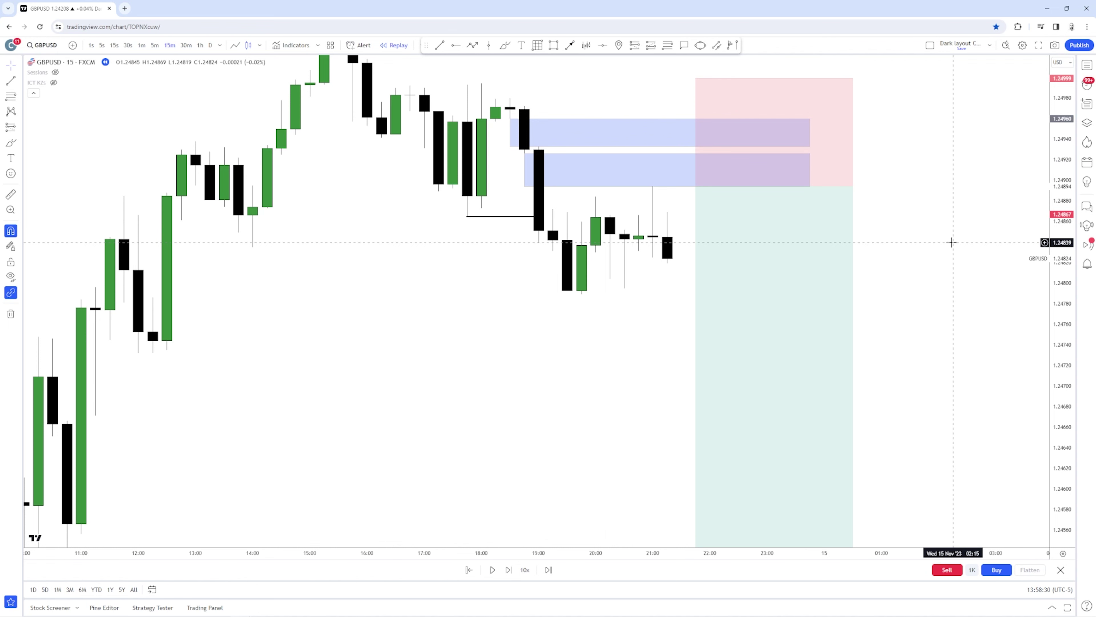
Step: Advance the replay candle by candle to the 22:00 candle of 14 November
key("shift+Right")
key("shift+Right")
key("shift+Right")
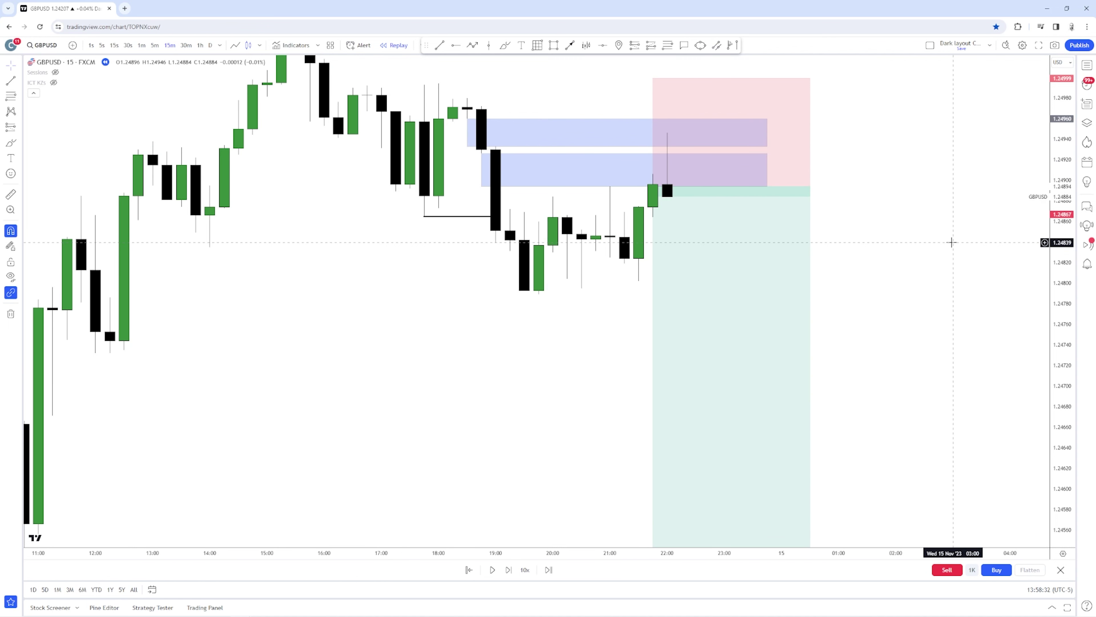
Step: Raise the short position's entry to 1.24932 and shift the position to start at the 22:00 candle
left_click(656, 186)
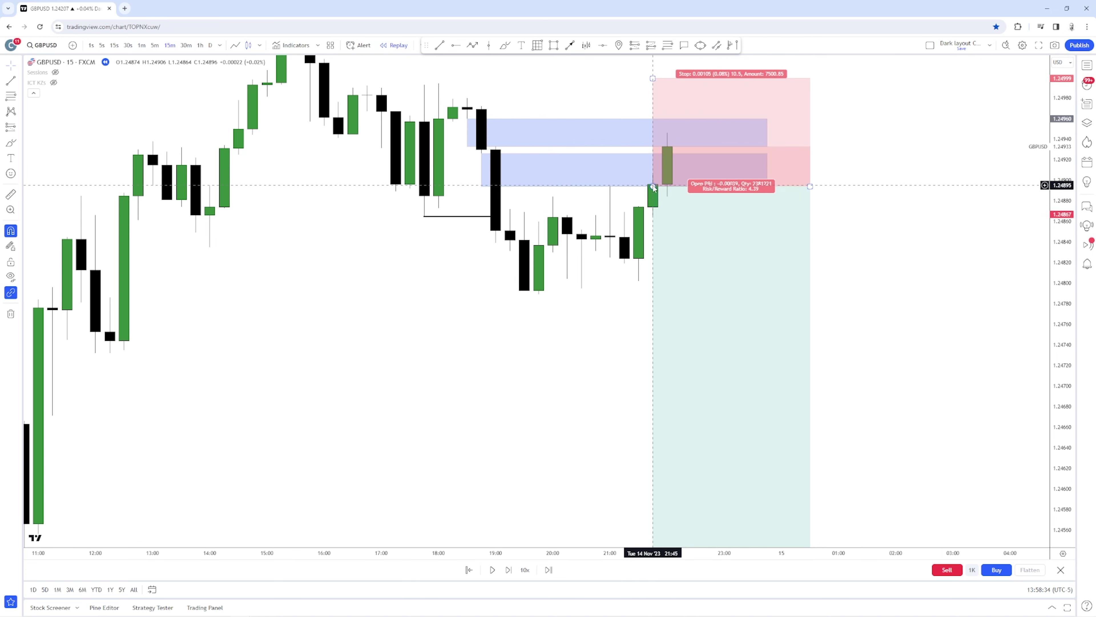
left_click_drag(653, 185, 653, 147)
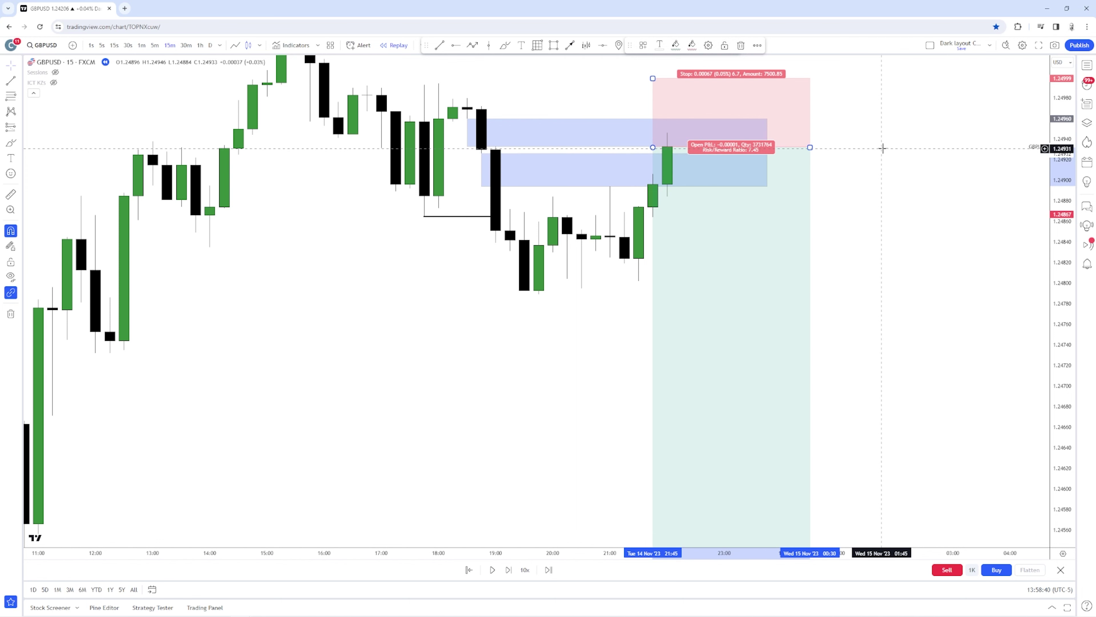
scroll(893, 175, "down", 1)
key("Right")
key("Right")
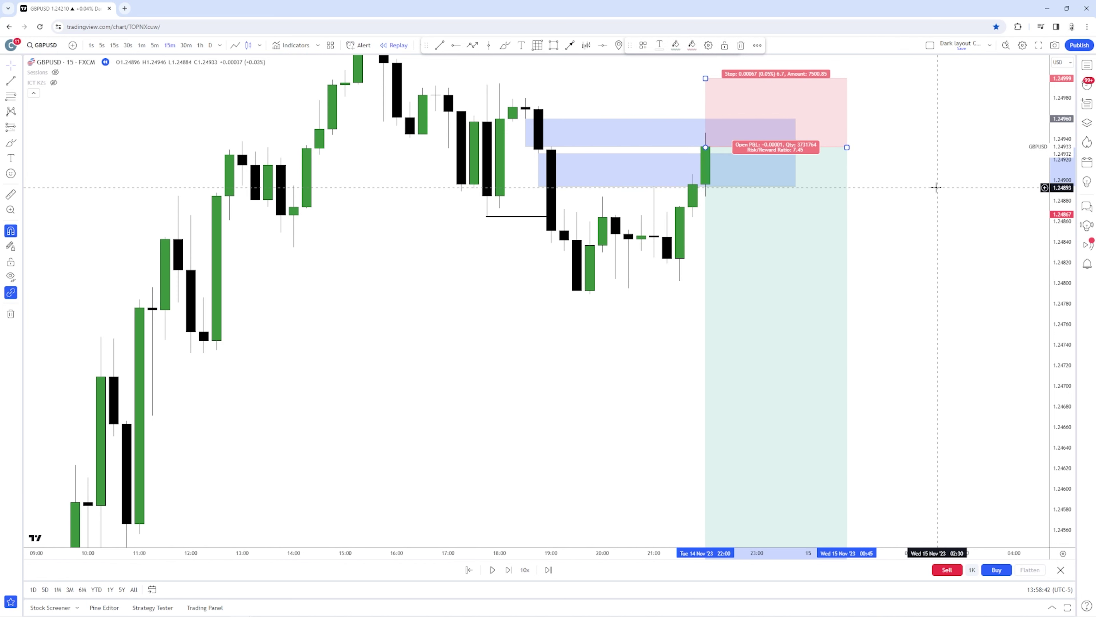
key("Left")
key("Escape")
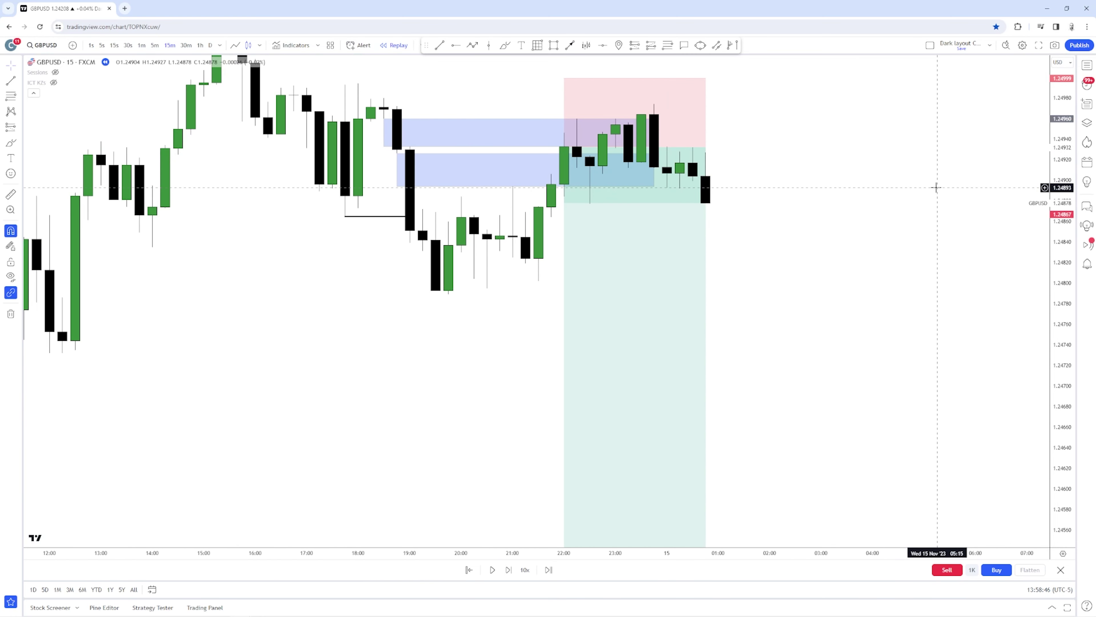
Step: Lower the short position's entry to 1.24894, at the bottom edge of the lower blue zone
left_click(597, 149)
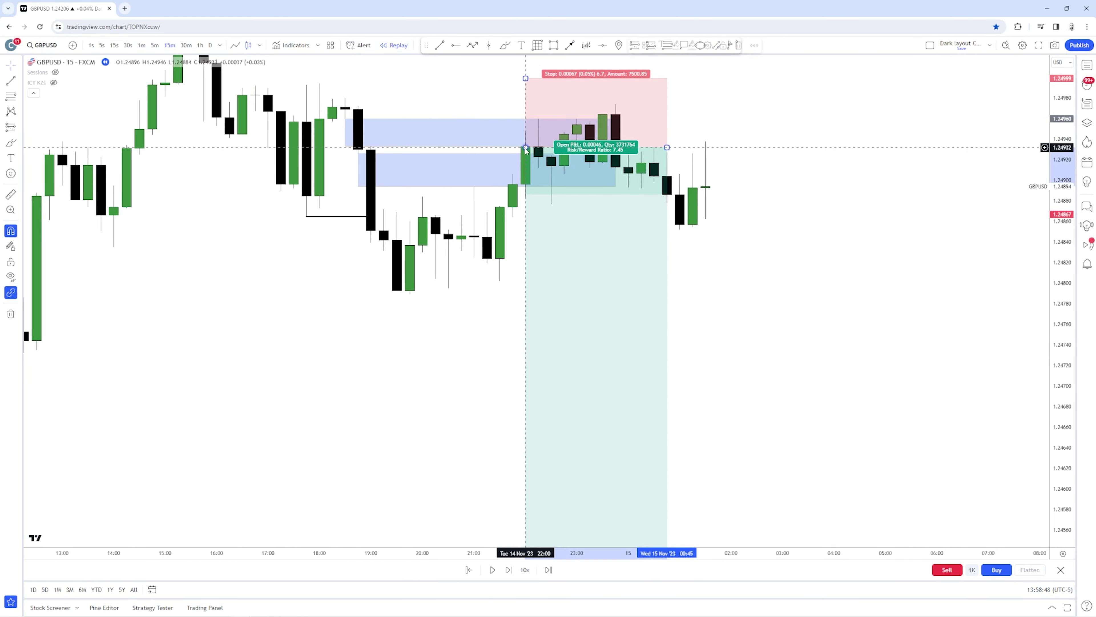
left_click_drag(526, 148, 533, 190)
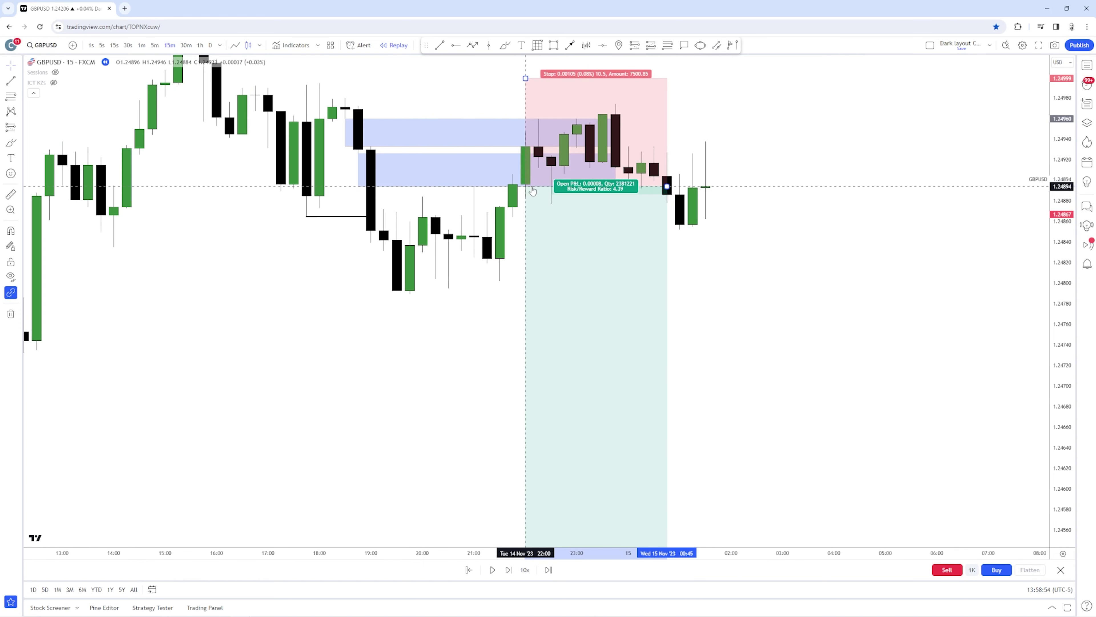
Step: Set the short position's entry to 1.24933 at the upper zone's bottom edge, starting at the 21:30 candle
left_click_drag(764, 182, 759, 179)
scroll(805, 173, "down", 3)
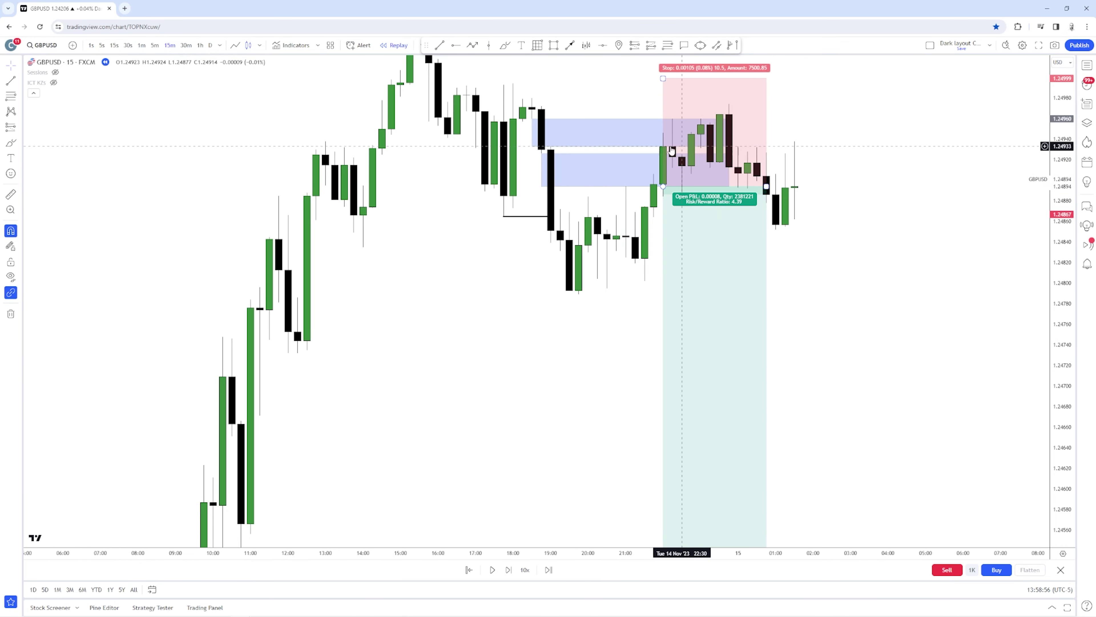
left_click_drag(663, 186, 644, 150)
left_click(897, 185)
Step: Advance the replay through the decline past the Previous Week High to about 13:45 on 15 November
left_click_drag(1061, 188, 1058, 377)
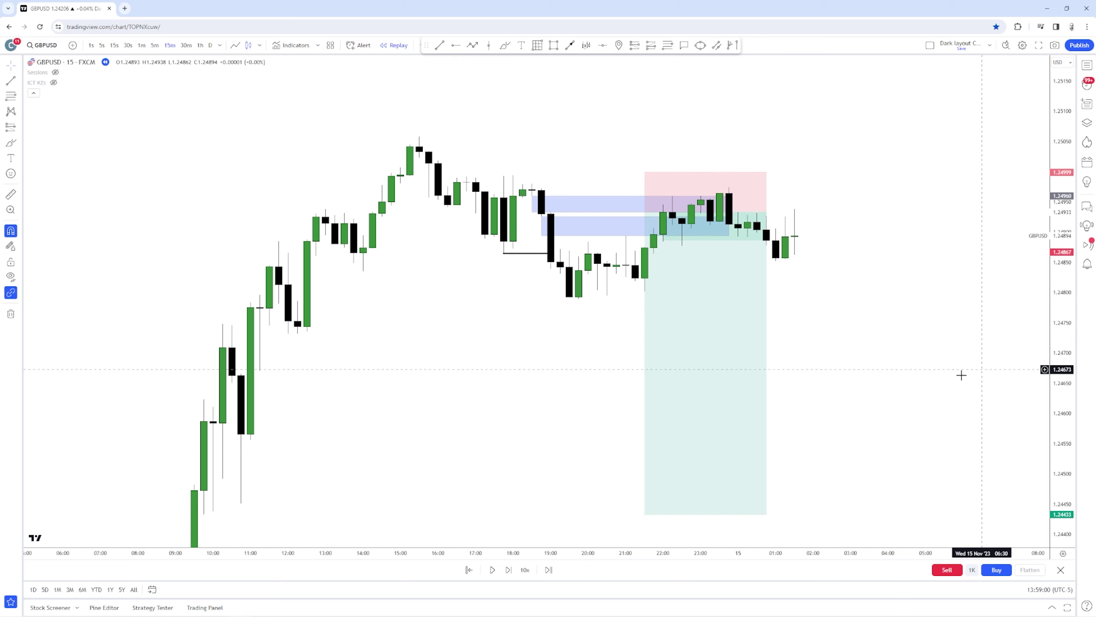
left_click_drag(939, 359, 944, 278)
scroll(945, 278, "down", 3)
left_click_drag(1059, 290, 1058, 421)
left_click_drag(945, 331, 921, 326)
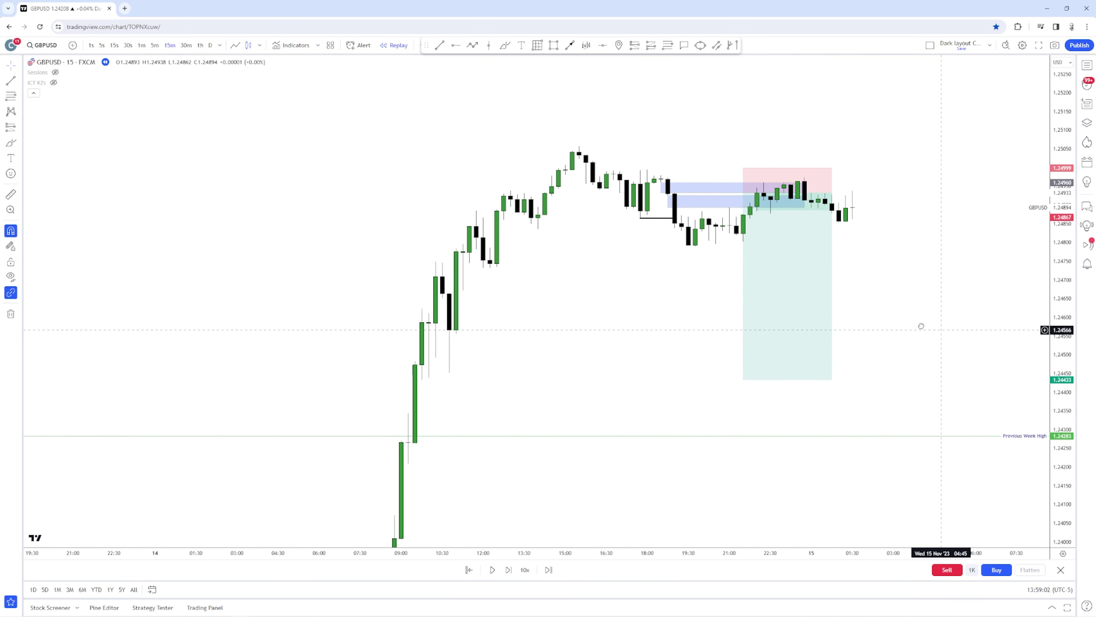
scroll(921, 325, "down", 2)
left_click_drag(1062, 380, 1061, 316)
left_click_drag(929, 265, 928, 264)
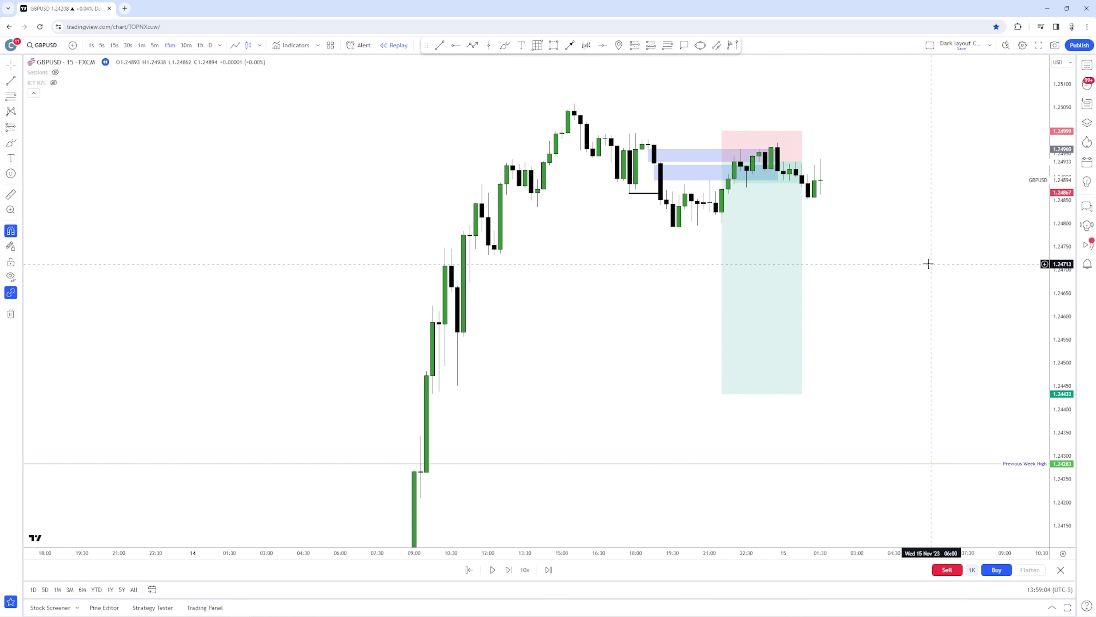
key("shift+Right")
key("shift+Right")
key("shift+Right")
key("shift+Right")
key("shift+Right")
key("shift+Right")
key("shift+Right")
key("shift+Right")
key("shift+Right")
key("shift+Right")
key("shift+Right")
key("shift+Right")
key("shift+Right")
key("shift+Right")
key("shift+Right")
key("shift+Right")
key("shift+Right")
key("shift+Right")
key("shift+Right")
key("shift+Right")
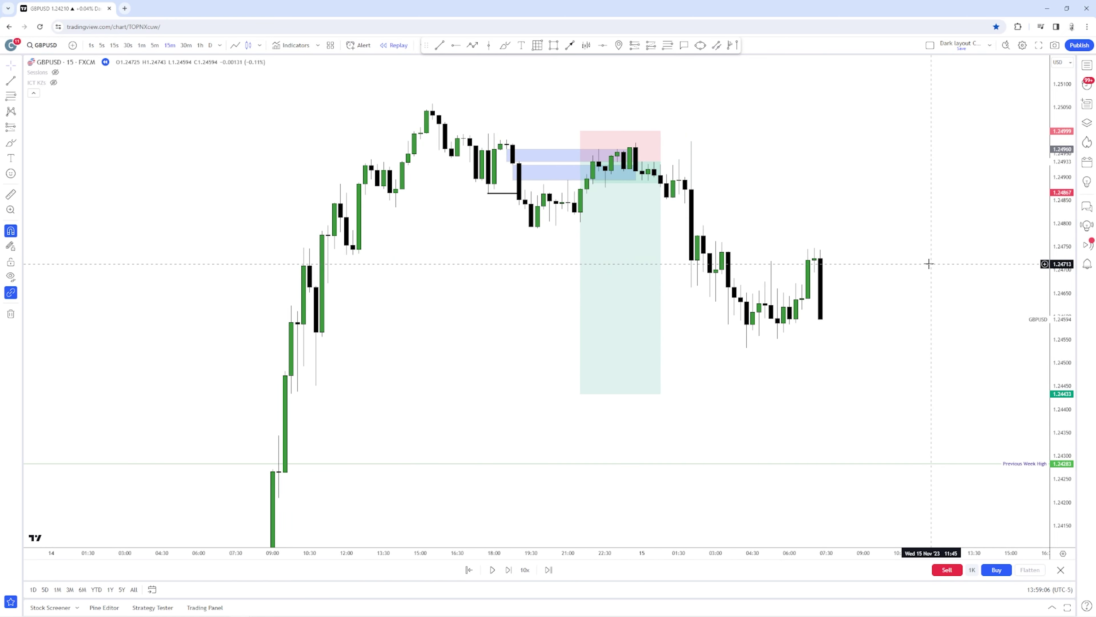
key("shift+Right")
key("shift+Right")
key("shift+Right")
key("shift+Right")
key("shift+Right")
key("shift+Right")
key("shift+Right")
key("shift+Right")
key("shift+Right")
key("shift+Right")
key("shift+Right")
key("shift+Right")
Step: Lower the short position's target to 1.24031, near the low of the 15 November decline
scroll(809, 265, "down", 4)
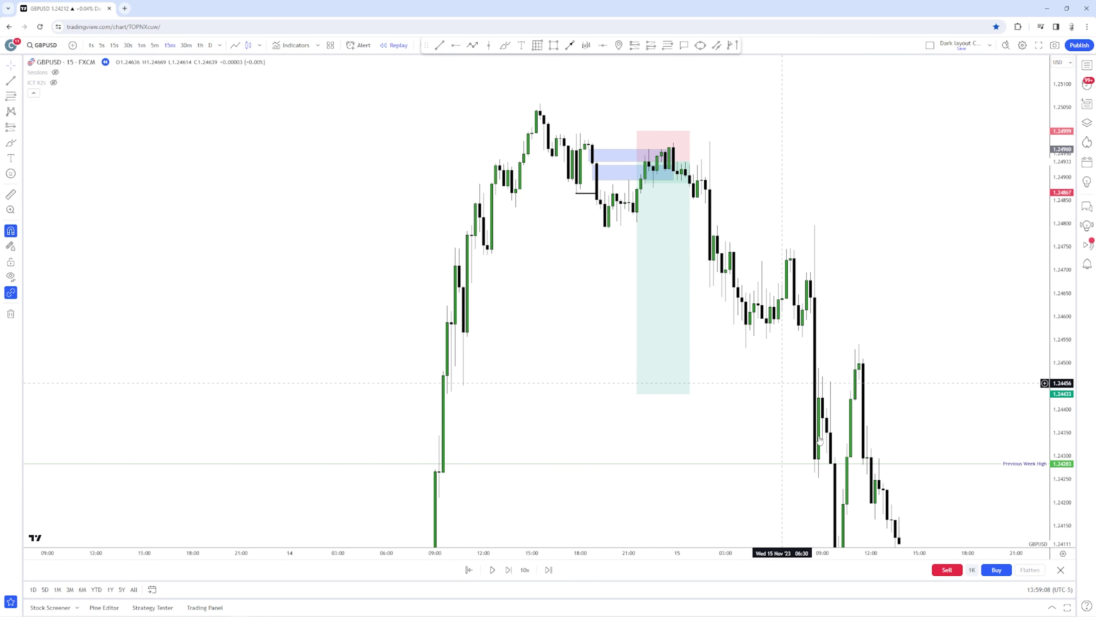
left_click_drag(744, 396, 684, 161)
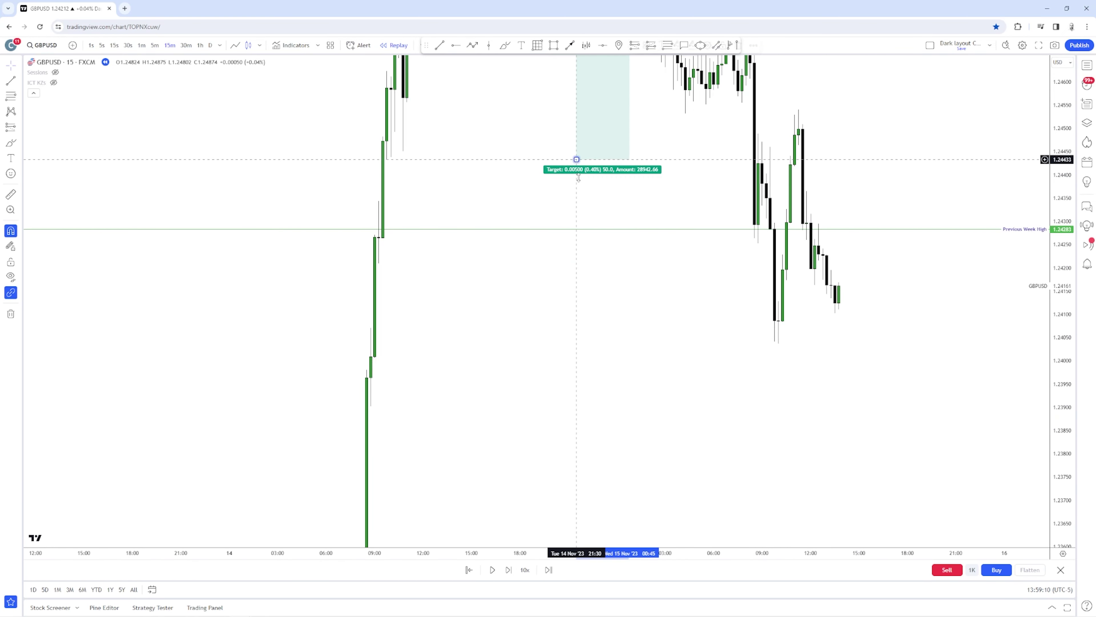
left_click_drag(575, 158, 610, 347)
Step: Widen the short position so that it ends at about 05:00 on 15 November
left_click_drag(1063, 246, 1063, 453)
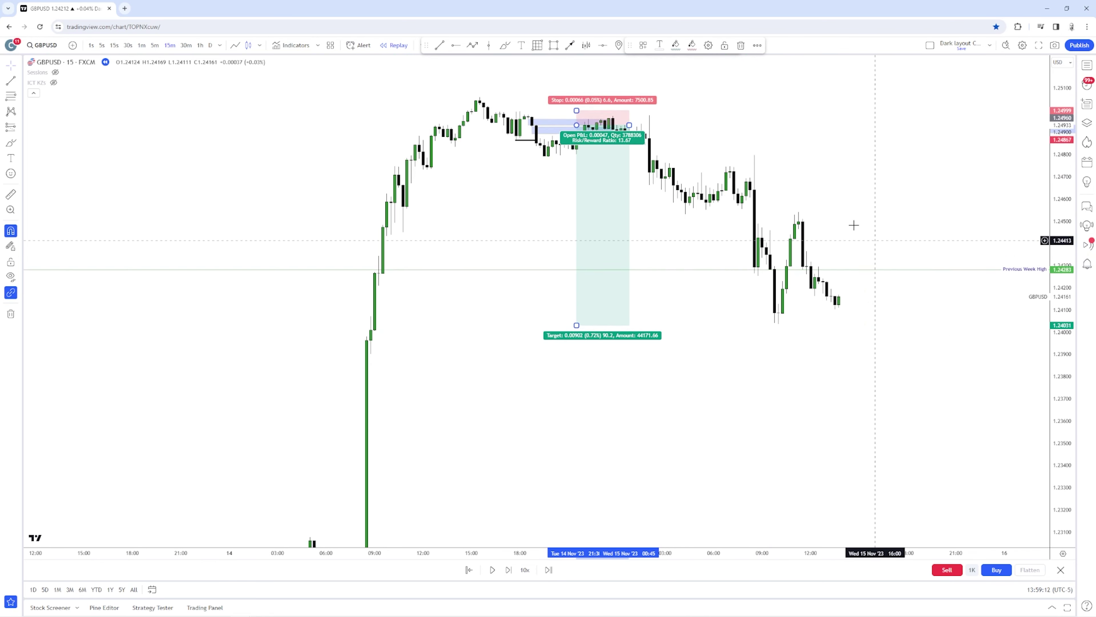
left_click_drag(811, 217, 940, 247)
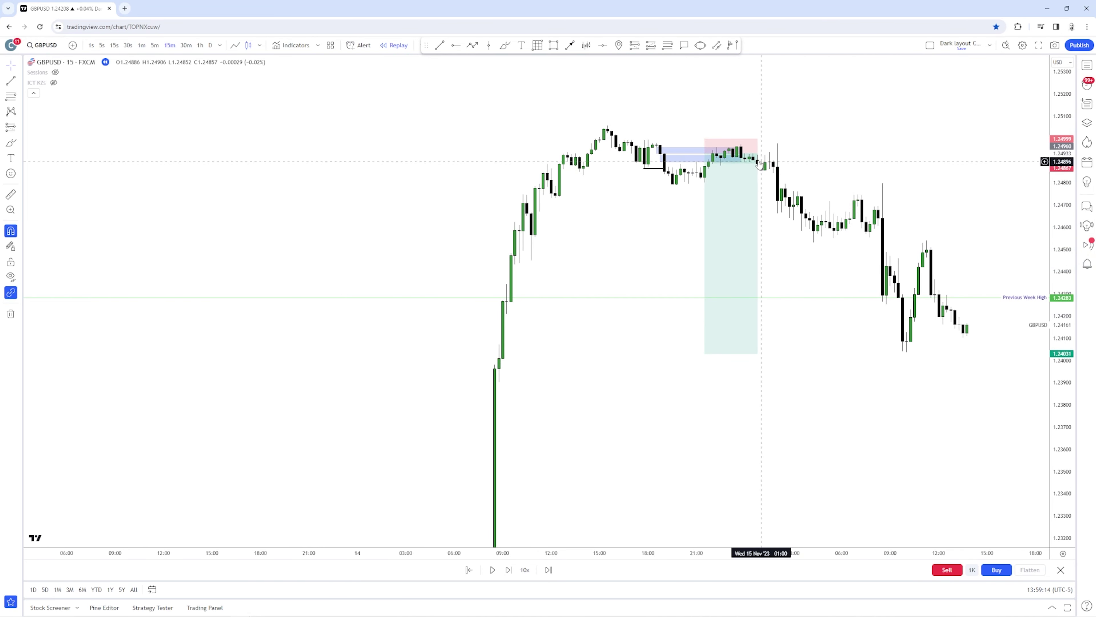
left_click_drag(757, 153, 826, 154)
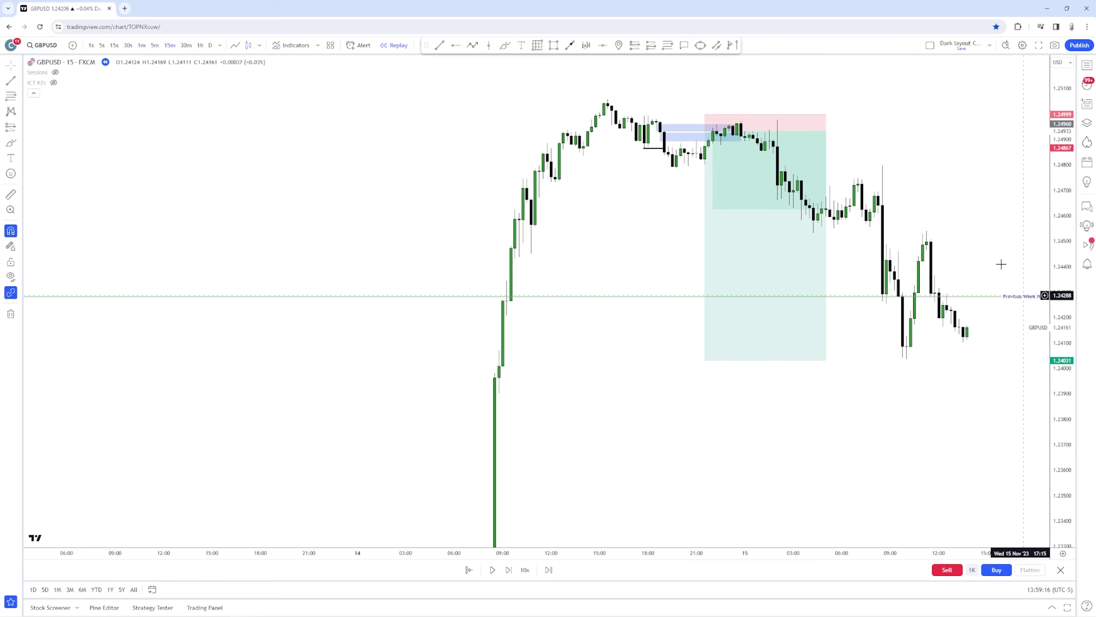
Step: Advance the replay below the short position's target to about 07:30 on 16 November
key("shift+Right")
key("shift+Right")
key("shift+Right")
key("shift+Right")
key("shift+Right")
key("shift+Right")
key("shift+Right")
key("shift+Right")
key("shift+Right")
key("shift+Right")
key("shift+Right")
key("shift+Right")
key("shift+Right")
key("shift+Right")
key("shift+Right")
key("shift+Right")
key("shift+Right")
key("shift+Right")
key("shift+Right")
key("shift+Right")
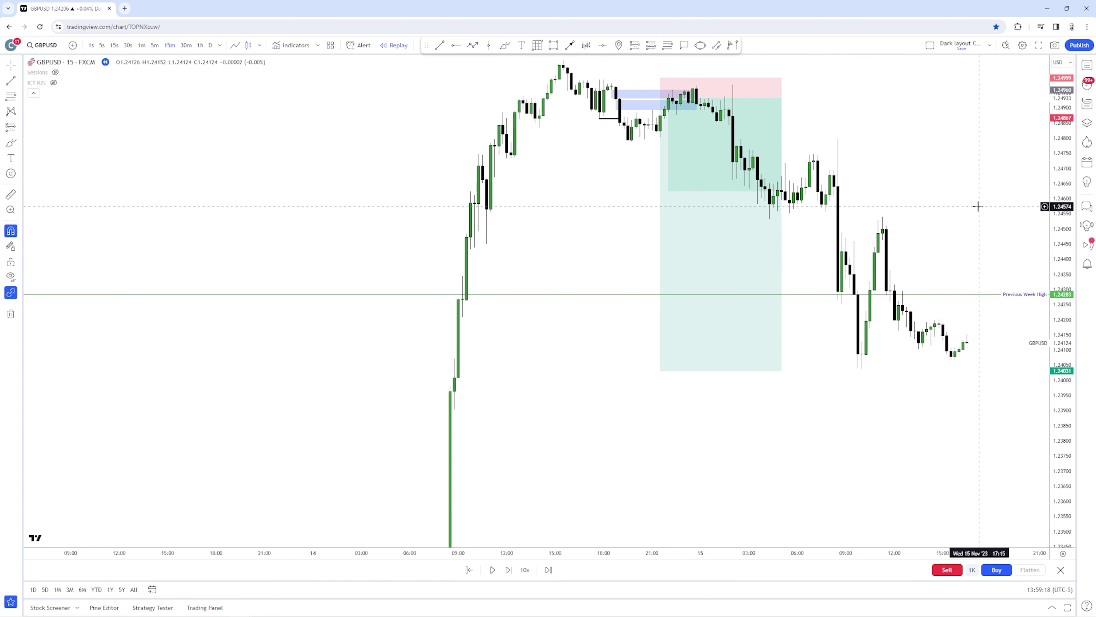
key("shift+Right")
key("shift+Right")
key("shift+Right")
key("shift+Right")
key("shift+Right")
key("shift+Right")
key("shift+Right")
key("shift+Right")
key("shift+Right")
key("shift+Right")
key("shift+Right")
key("shift+Right")
key("shift+Right")
key("shift+Right")
key("shift+Right")
key("shift+Right")
key("shift+Right")
key("shift+Right")
key("shift+Right")
key("shift+Right")
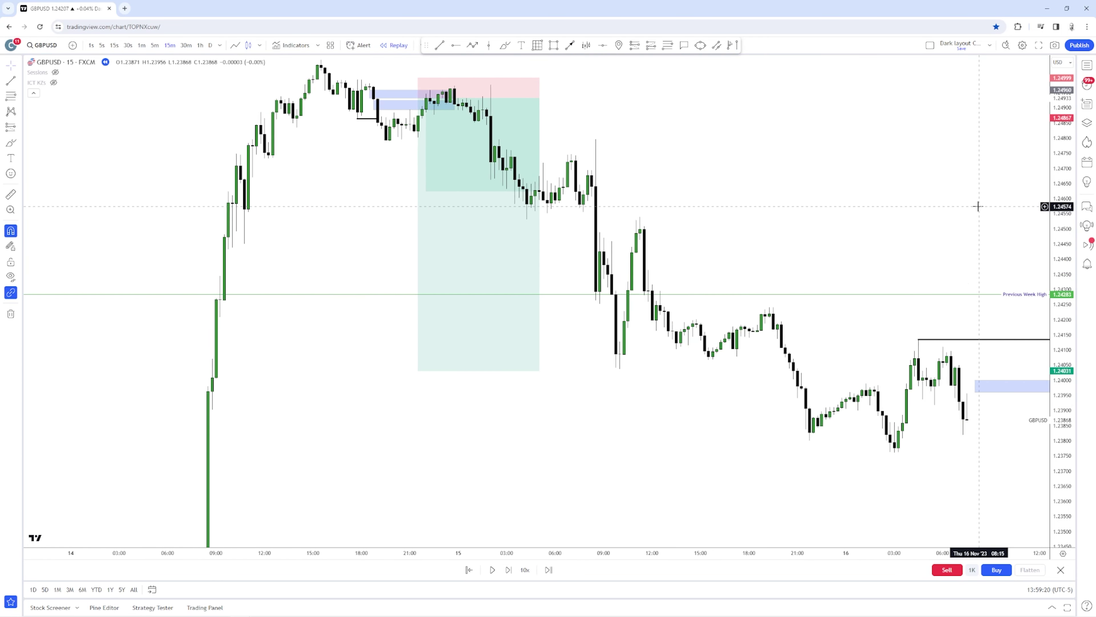
Step: Lower the short position's target to 1.23765, move its start back to about 21:15 on 14 November, and set its entry to 1.24932
left_click(379, 370)
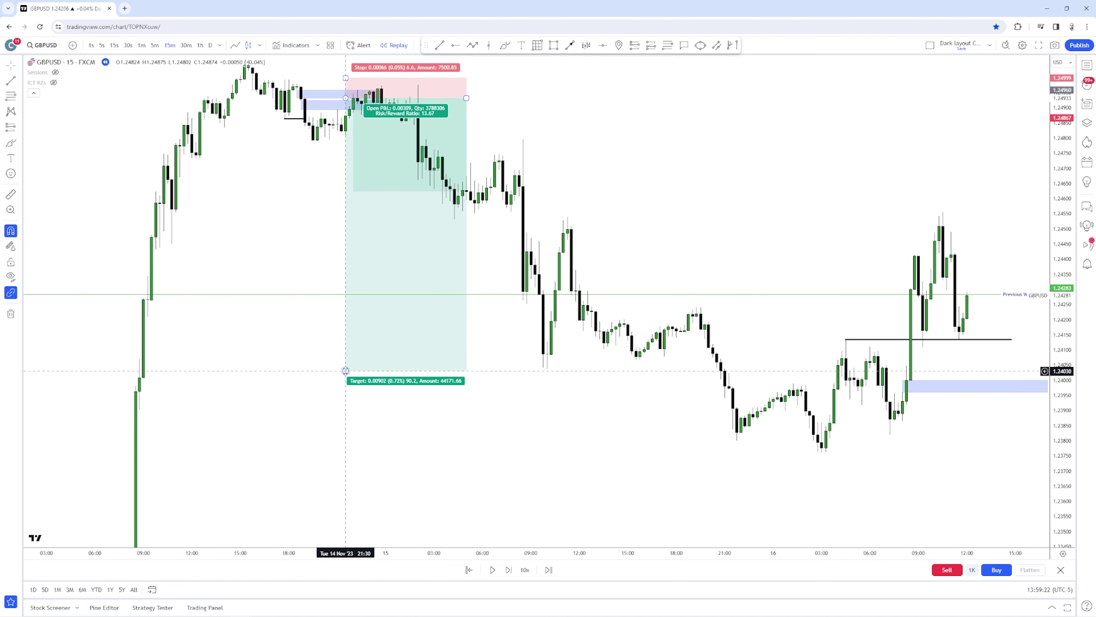
left_click_drag(378, 370, 380, 451)
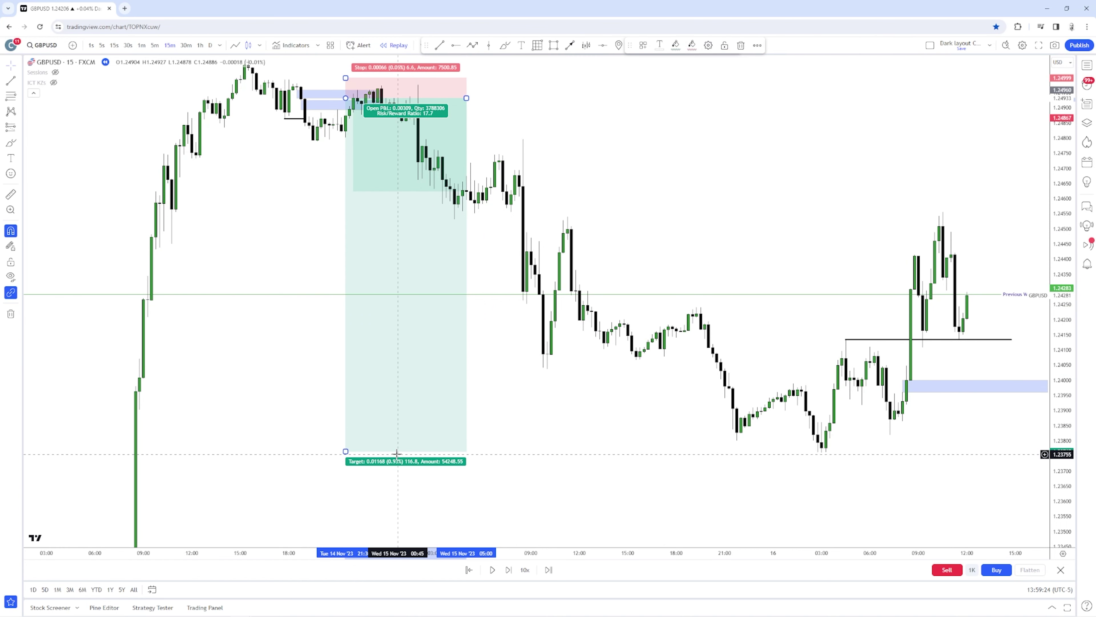
left_click_drag(597, 161, 837, 214)
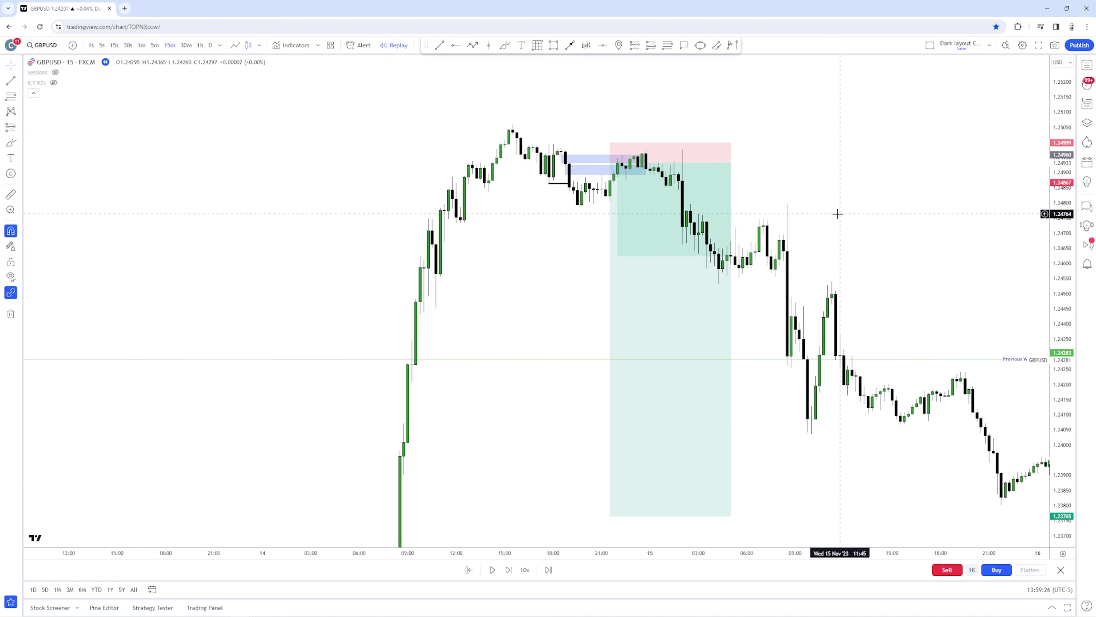
left_click_drag(796, 146, 822, 238)
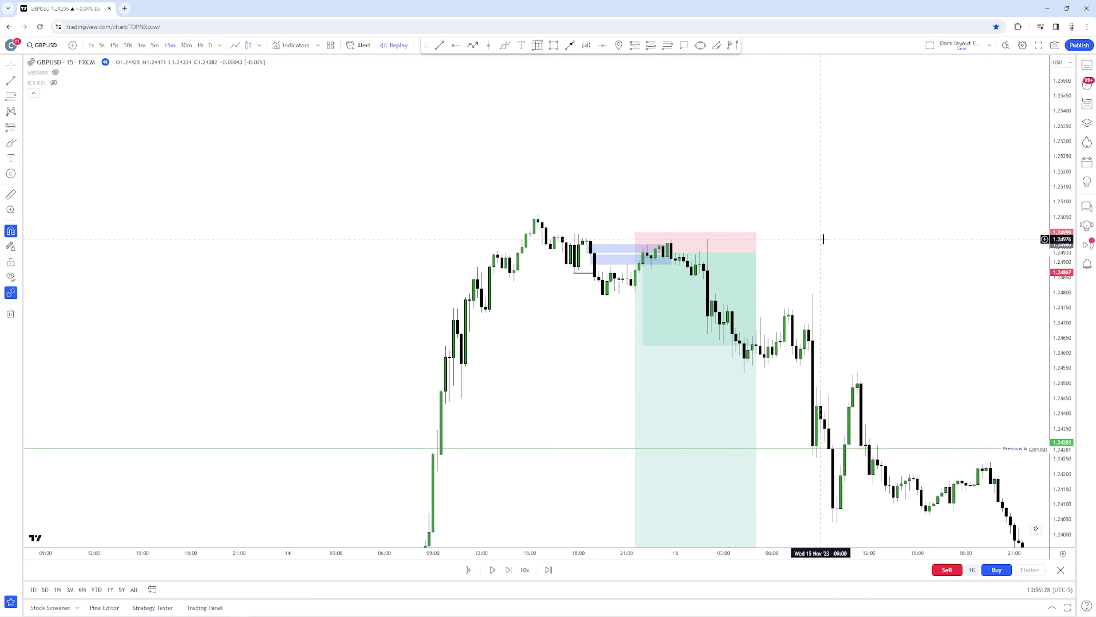
left_click_drag(1057, 365, 1029, 134)
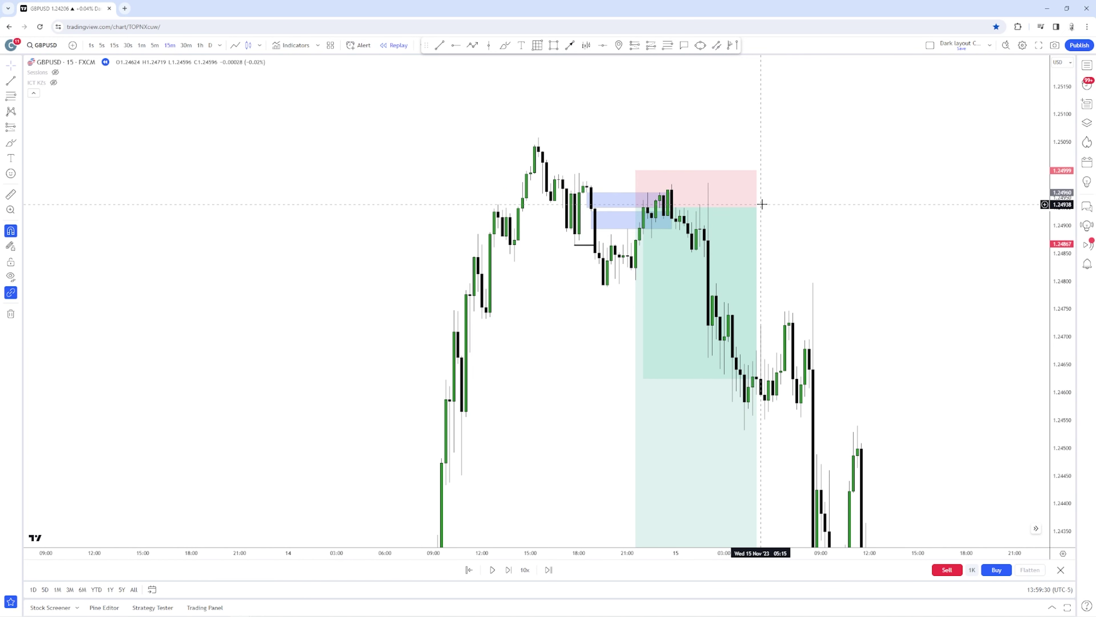
scroll(714, 207, "up", 3)
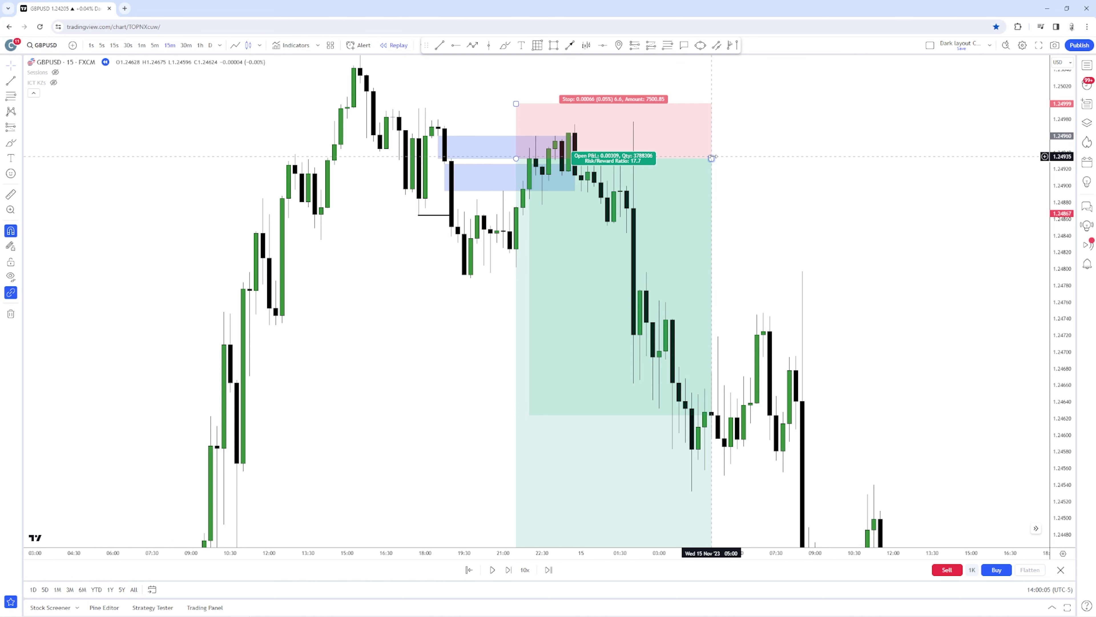
left_click(512, 99)
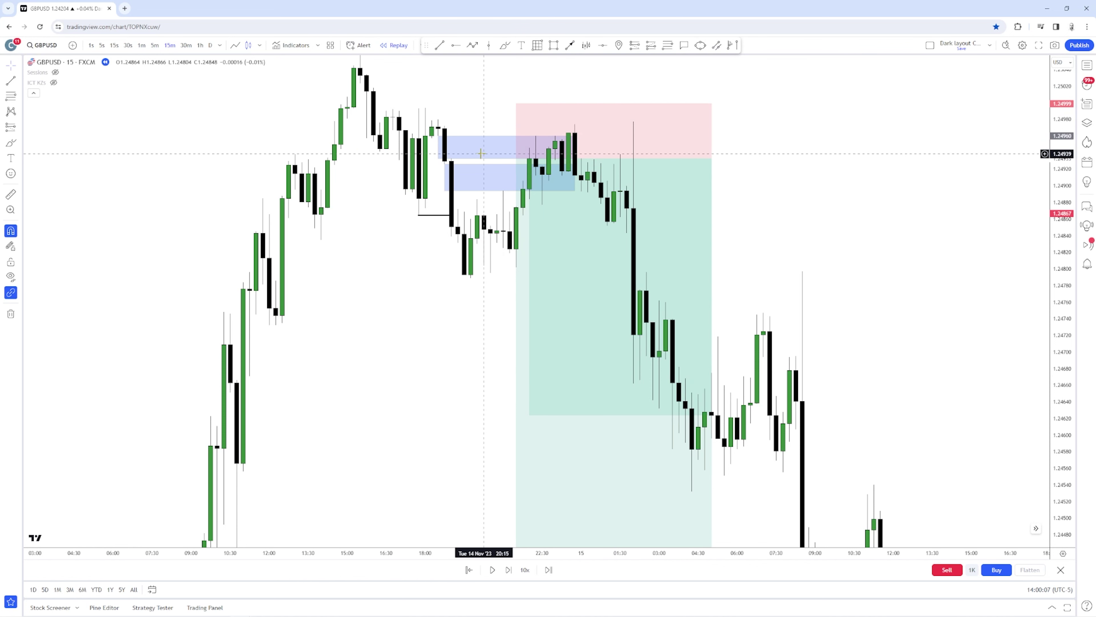
left_click_drag(516, 158, 513, 159)
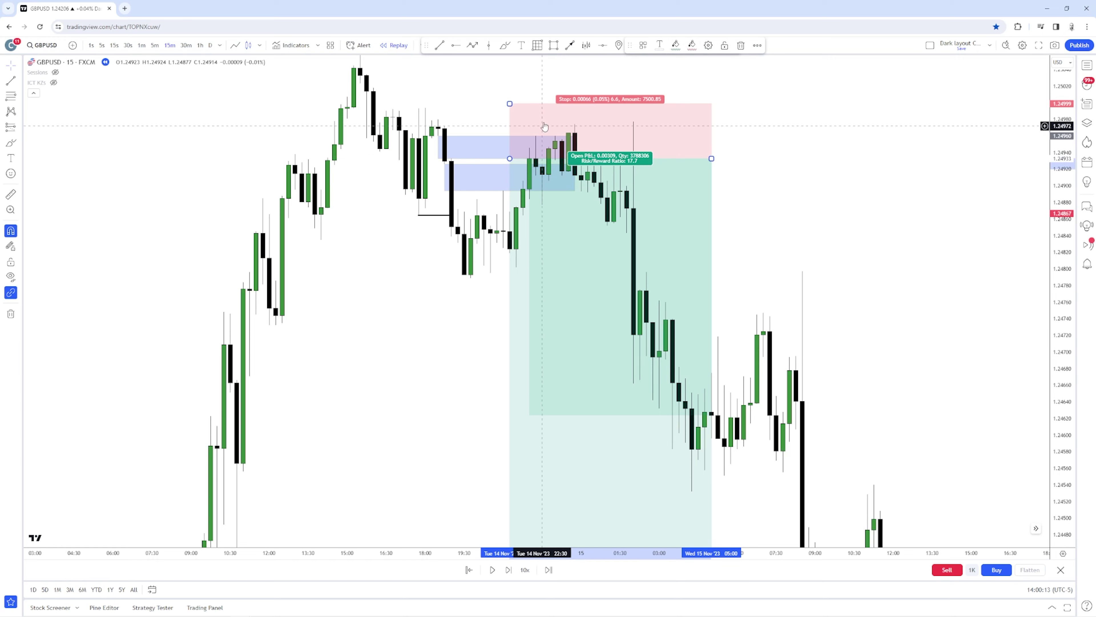
mouse_move(510, 158)
left_mouse_down()
mouse_move(511, 189)
mouse_move(509, 160)
left_mouse_up()
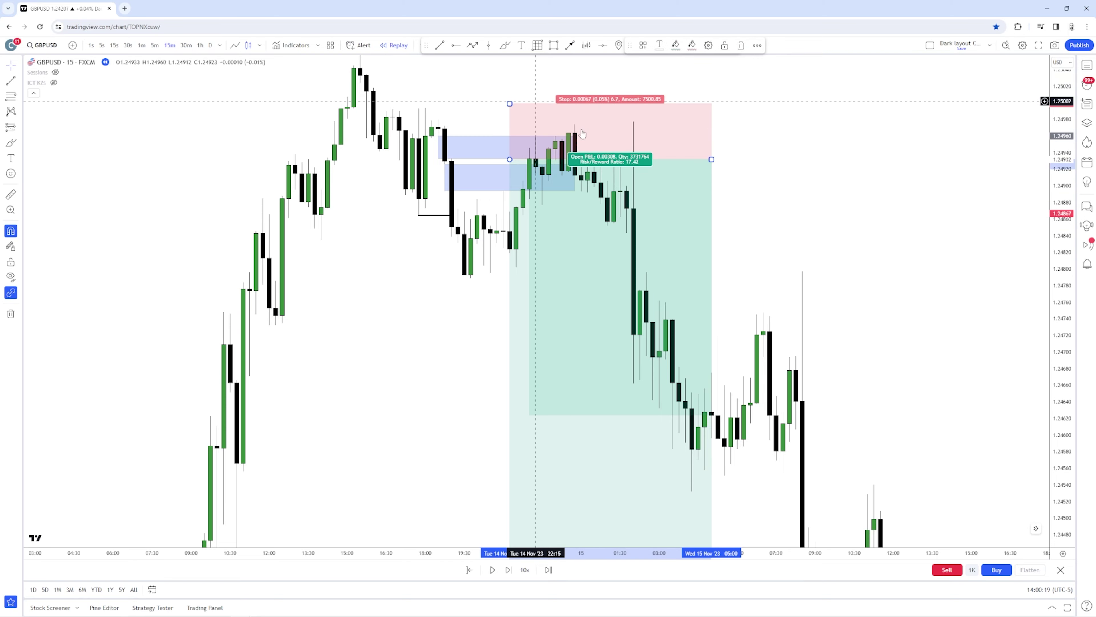
Step: Delete the overlapping short positions and both blue price zones from the 14 November evening area
left_click_drag(1067, 260, 1039, 381)
scroll(967, 434, "down", 5)
left_click_drag(956, 419, 978, 388)
scroll(884, 320, "up", 4)
key("Delete")
left_click(705, 200)
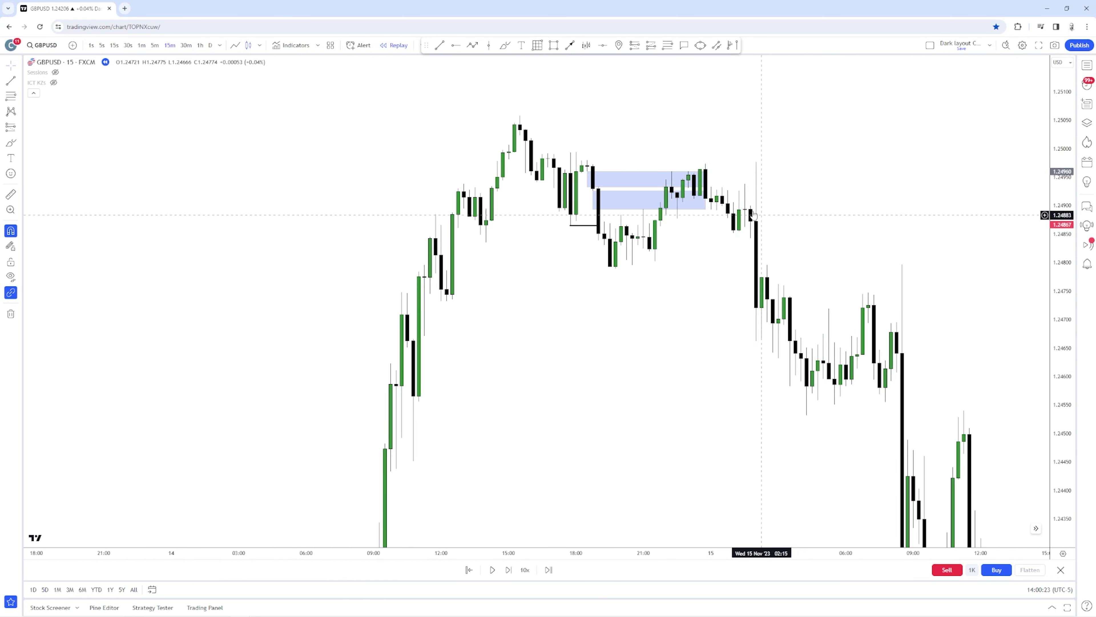
key("Delete")
right_click(704, 183)
left_click(705, 172)
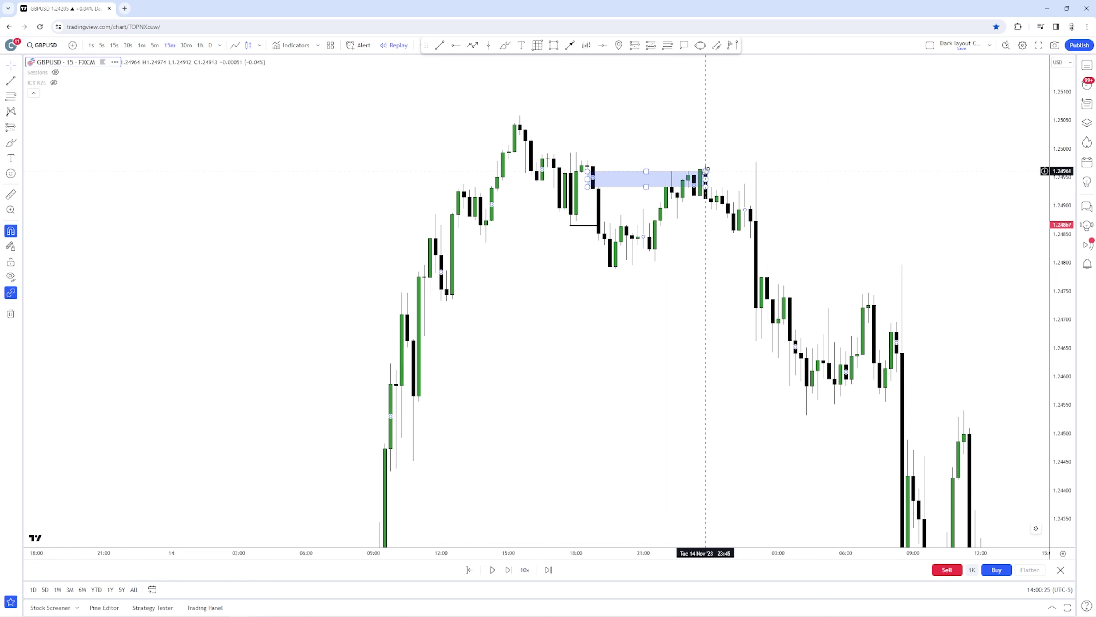
key("Delete")
Step: Restart the replay from about 21:15 on 14 November
scroll(679, 293, "up", 2)
left_click(469, 569)
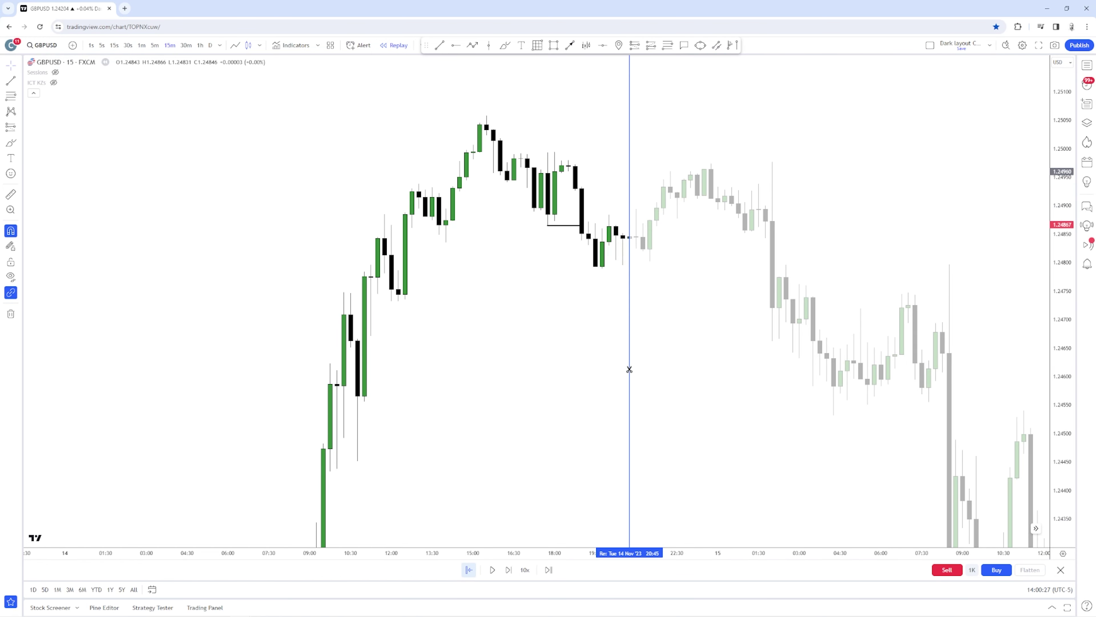
left_click(650, 363)
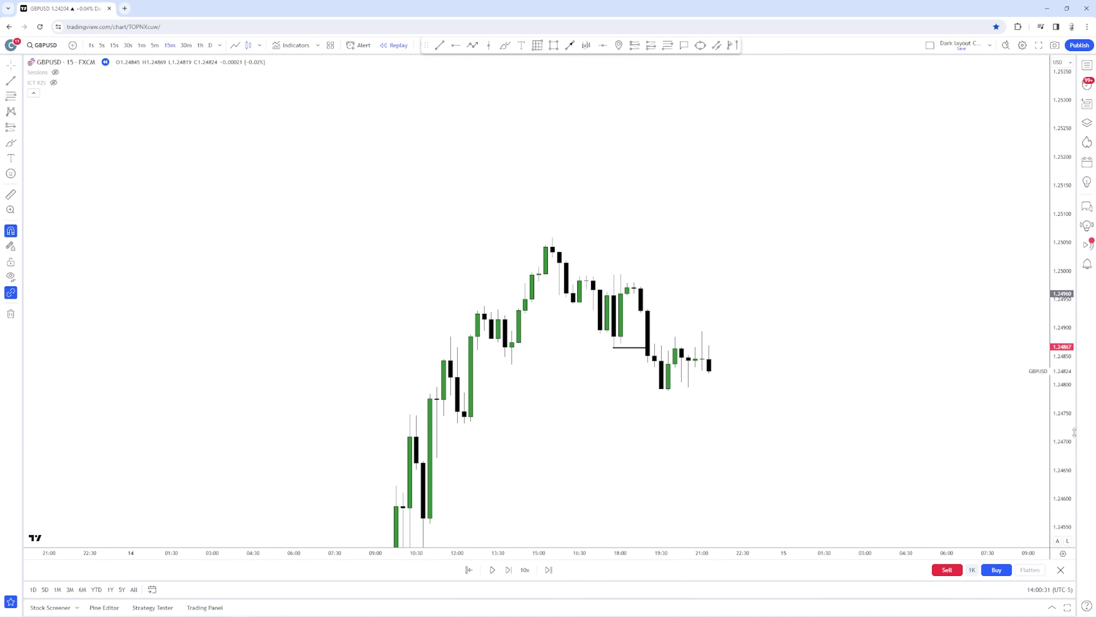
Step: Draw a rectangle zone between 1.24926 and 1.24895, from 18:45 to about 23:30 on 14 November
left_click_drag(1074, 432, 1069, 321)
scroll(796, 399, "up", 4)
left_click_drag(795, 403, 799, 357)
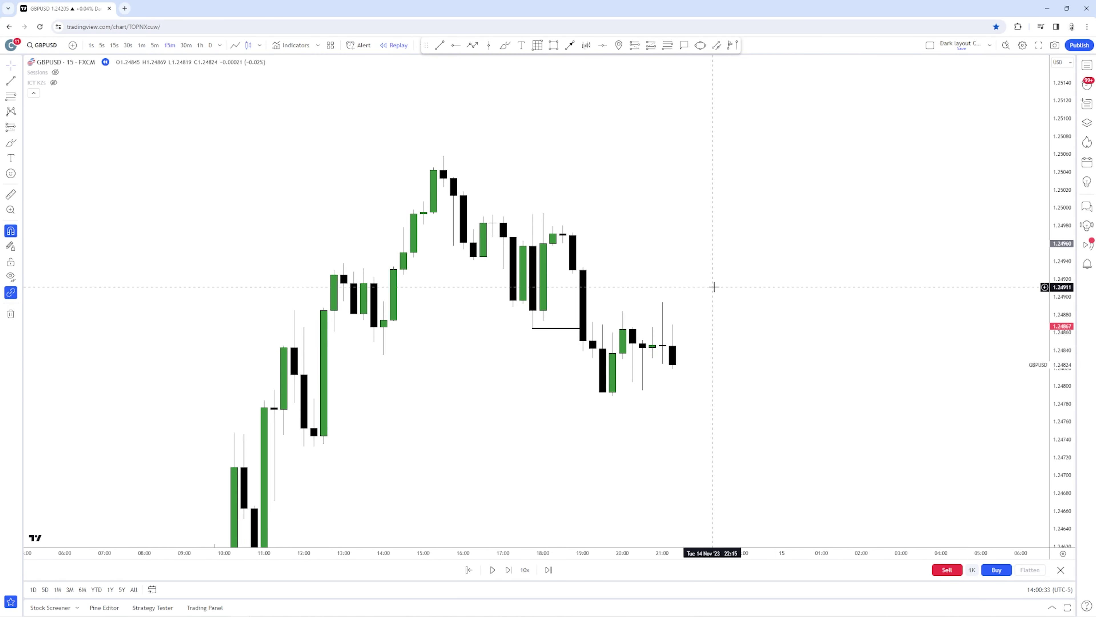
left_click(553, 45)
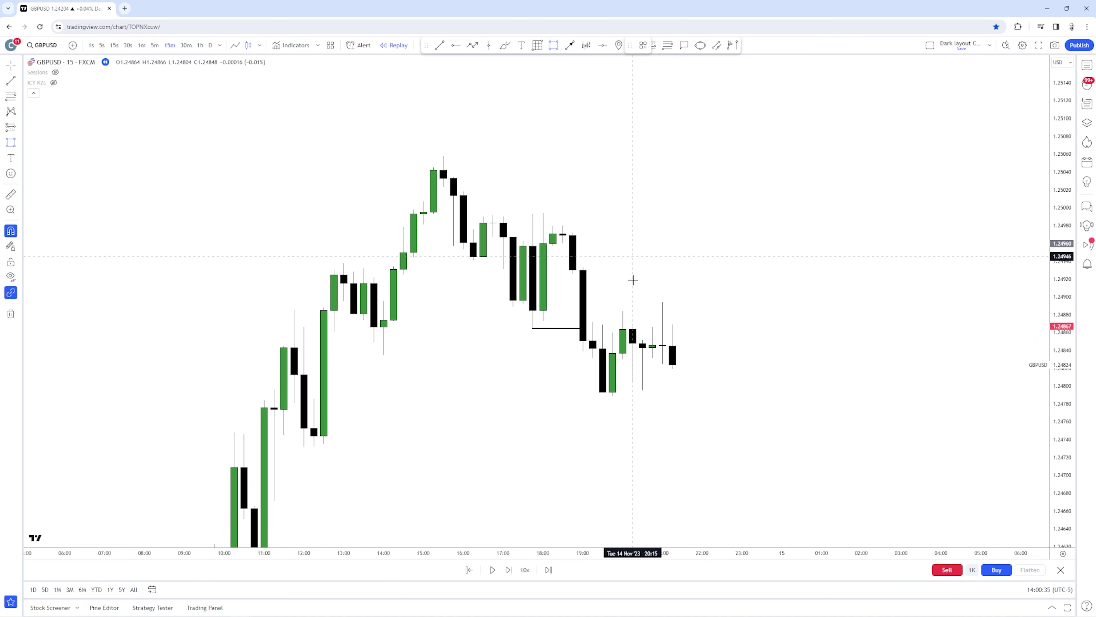
left_click(573, 273)
left_click(762, 301)
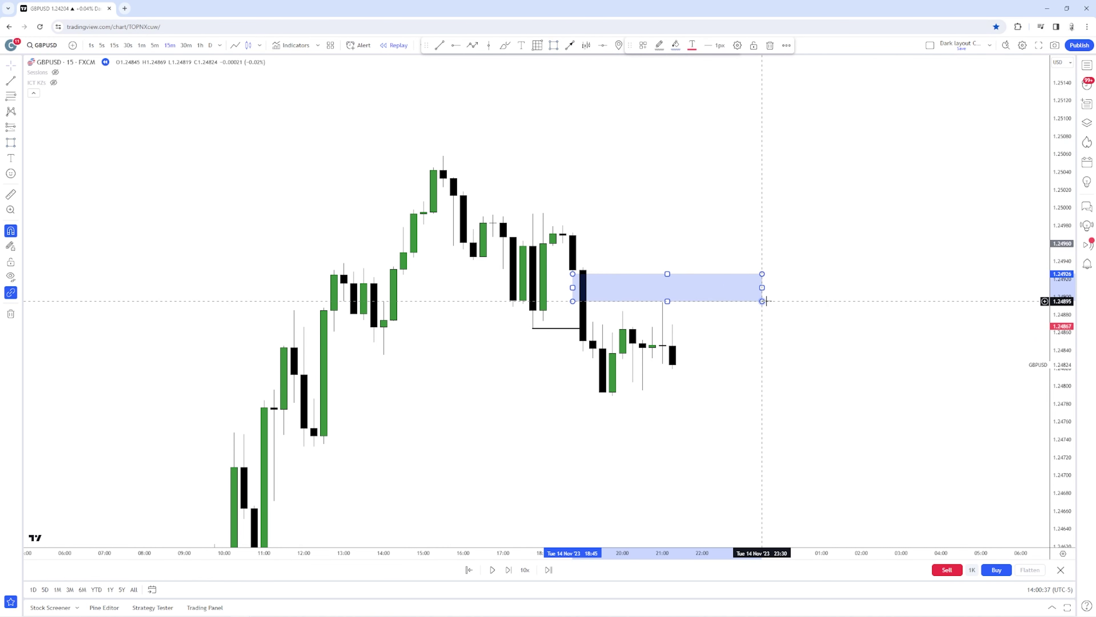
left_click(720, 255)
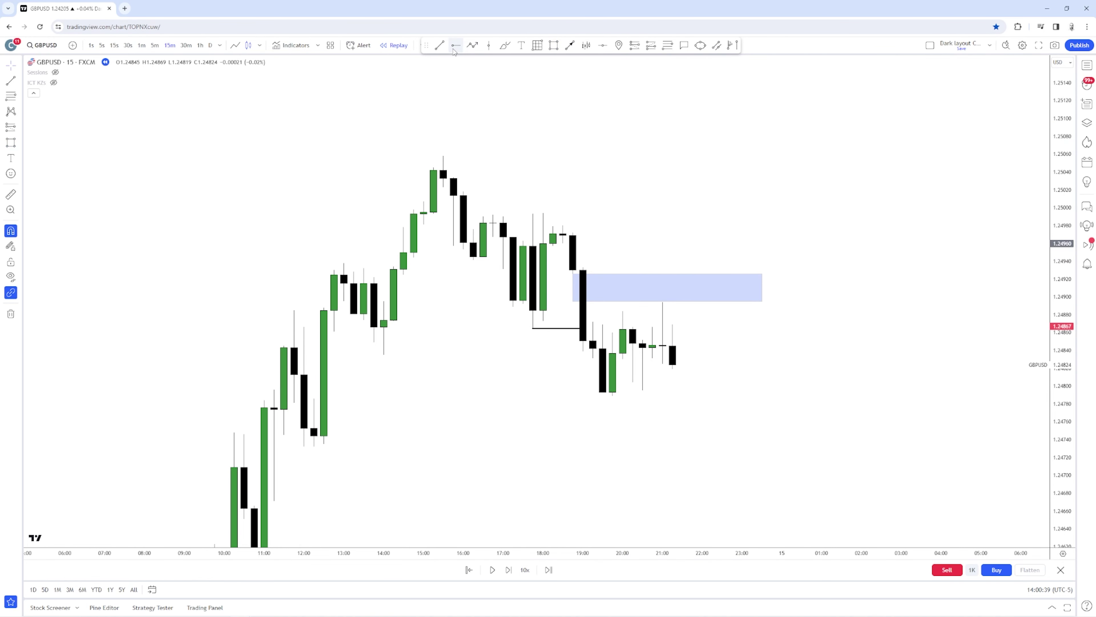
Step: Draw a horizontal line at the 20:00 high, 1.24884, ending at about 22:15, and copy it up to the 21:00 high
left_click(621, 310)
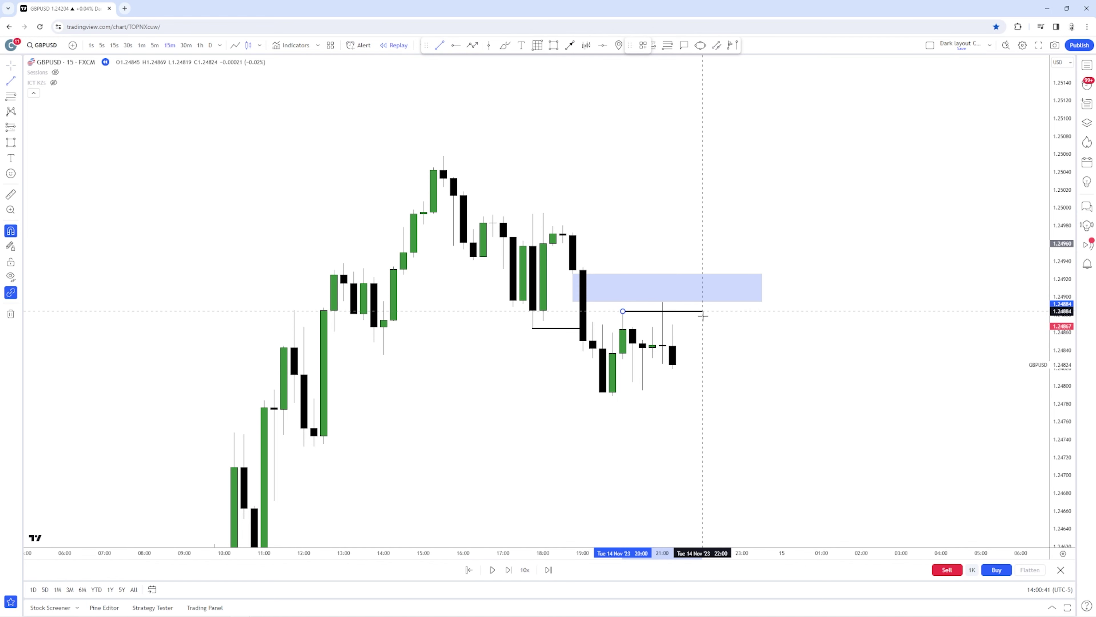
left_click(711, 313, "shift")
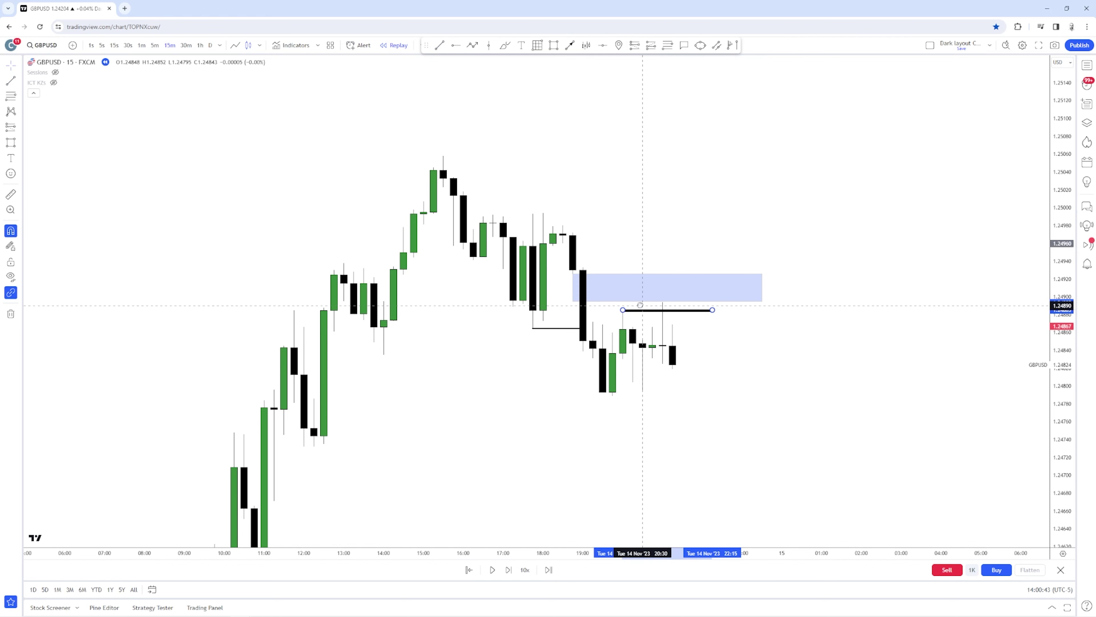
left_click_drag(645, 316, 639, 299)
left_click(722, 321)
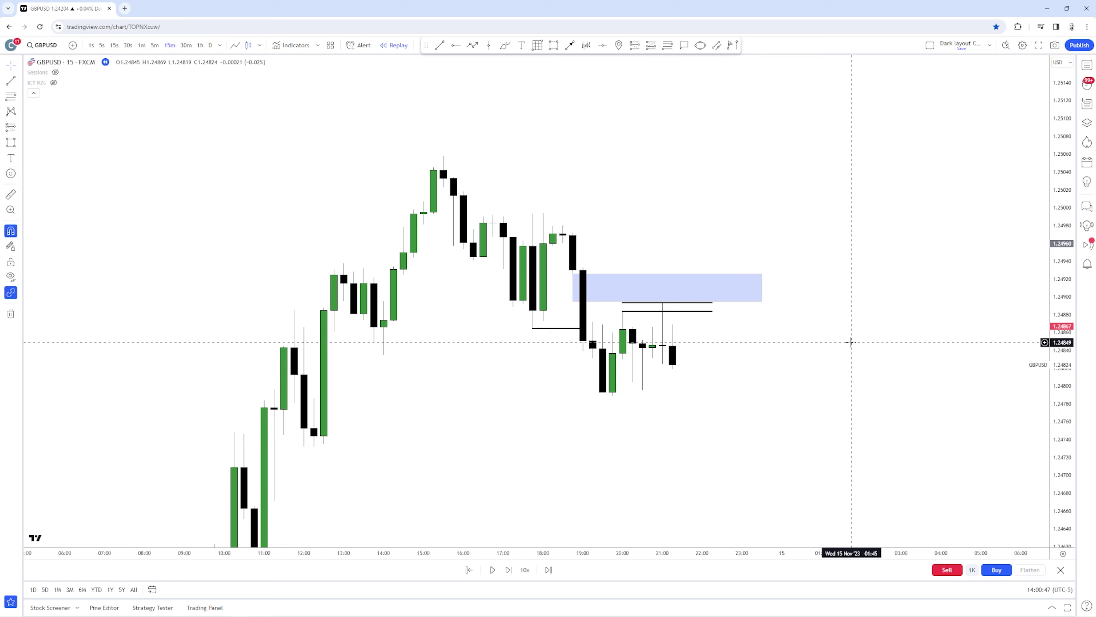
Step: Examine the two marked highs on the 5-minute and 3-minute charts, and return to the 15-minute chart
type("5")
key("Return")
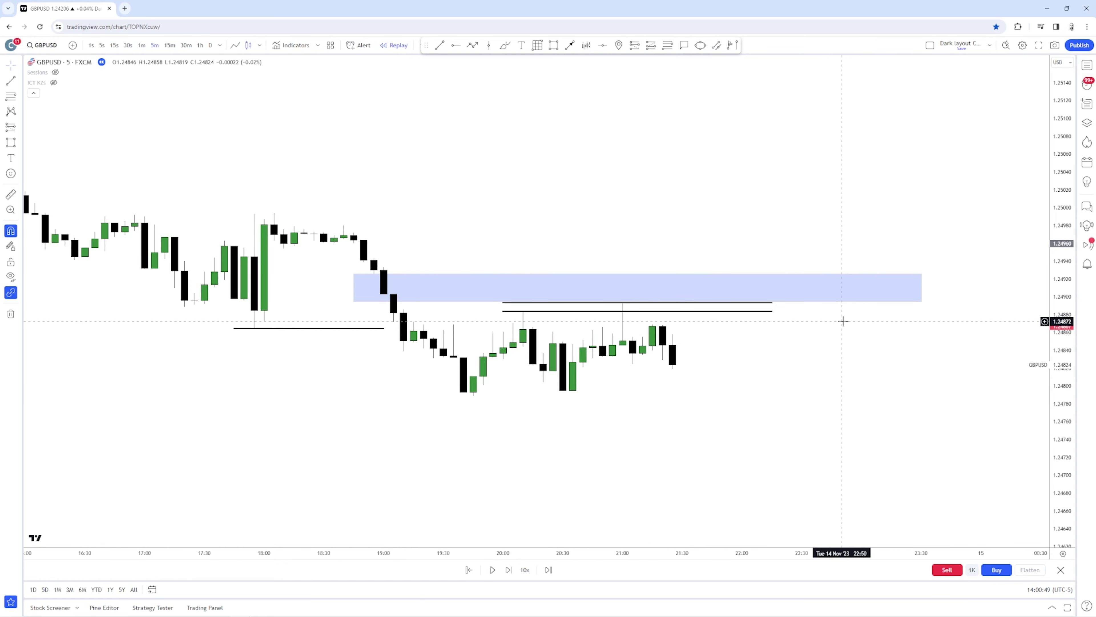
type("3")
key("Return")
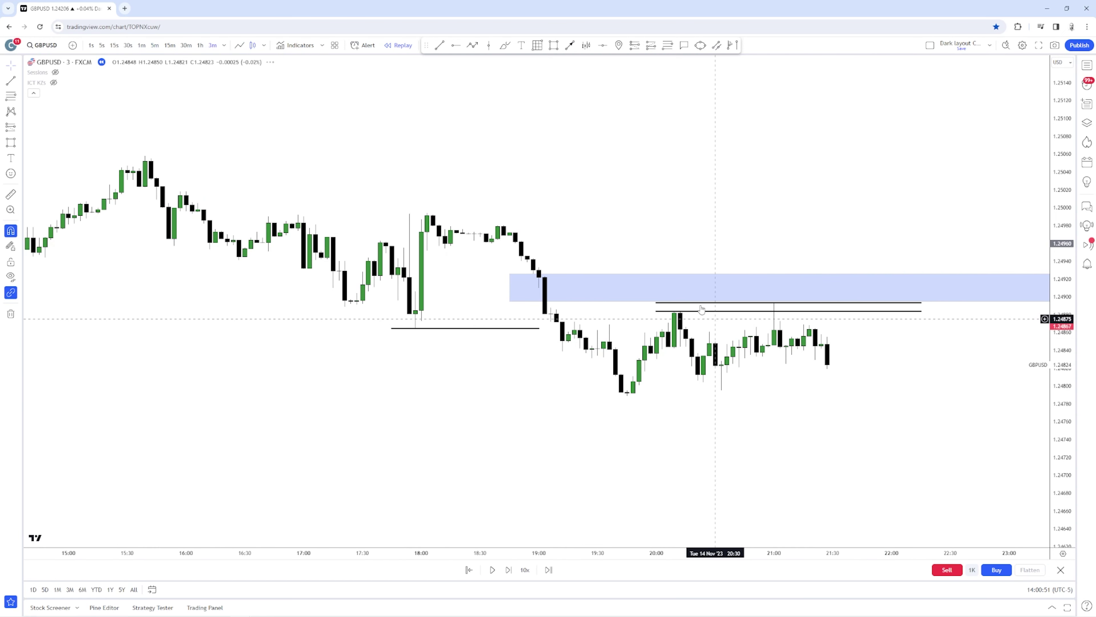
left_click_drag(888, 336, 803, 333)
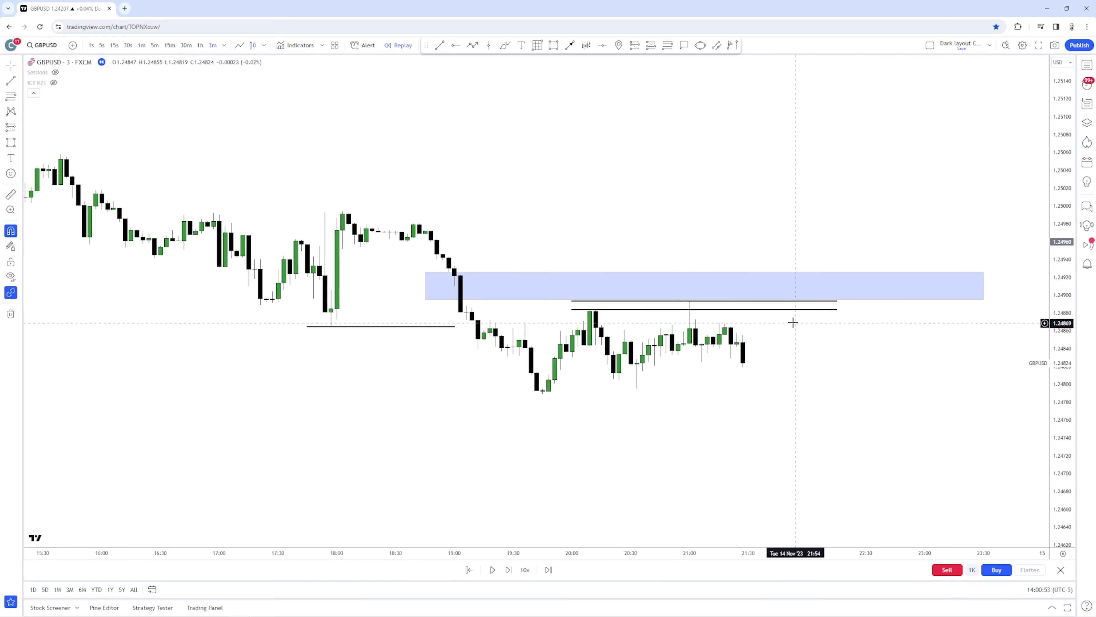
type("15")
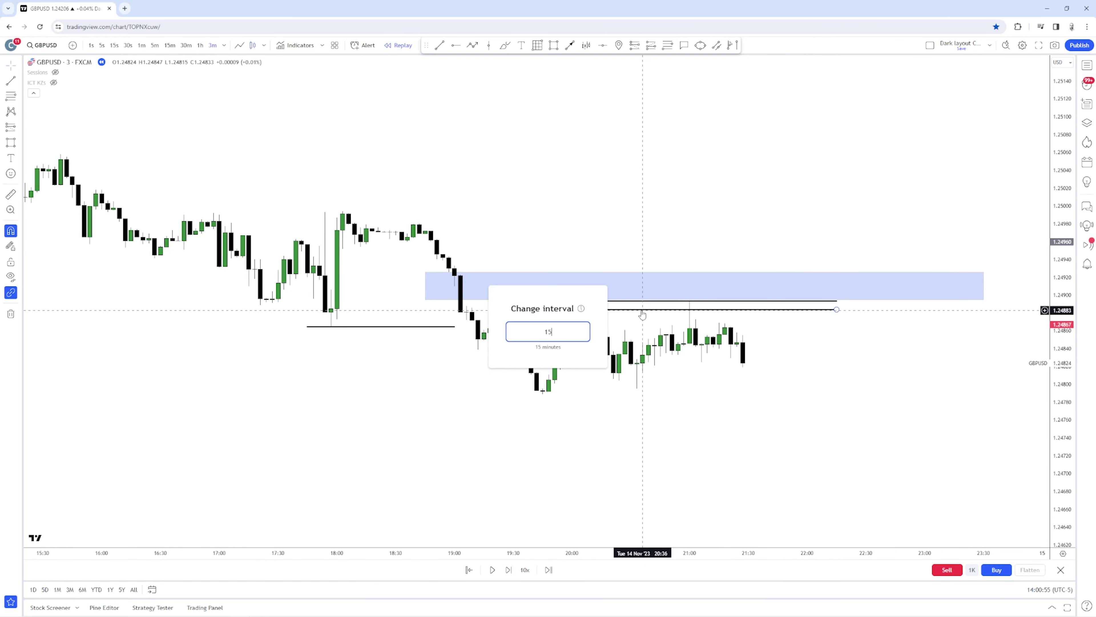
key("Return")
scroll(778, 318, "up", 2)
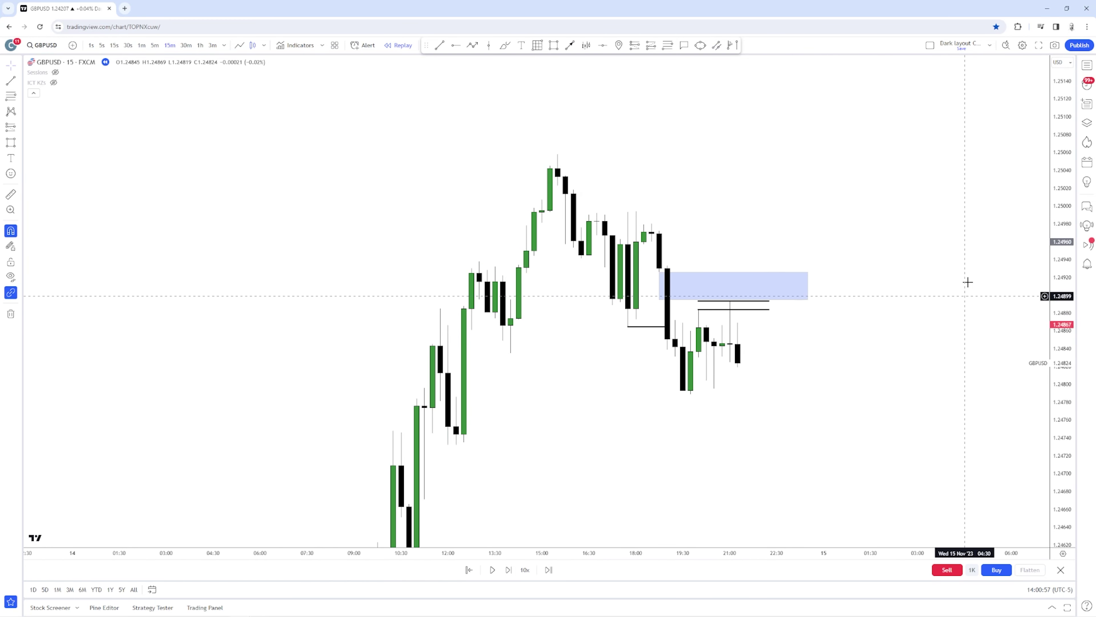
Step: Place a short position entering at 1.24895 at about 22:30 on 14 November, with its stop at 1.25006 and target at 1.24450
left_click_drag(792, 256, 730, 246)
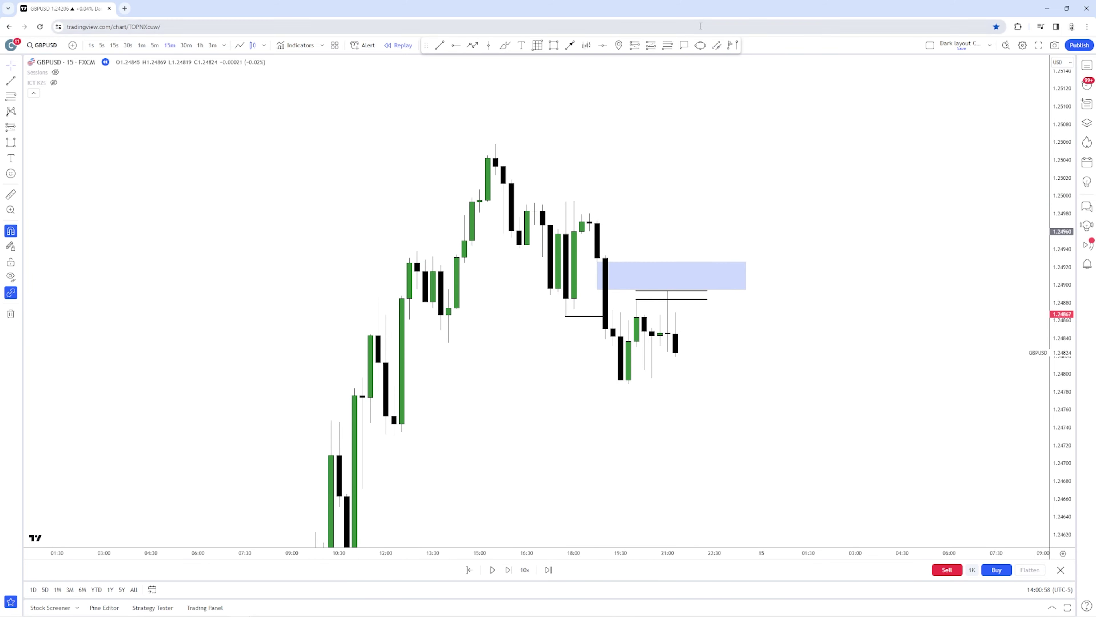
left_click(635, 46)
left_click(715, 290)
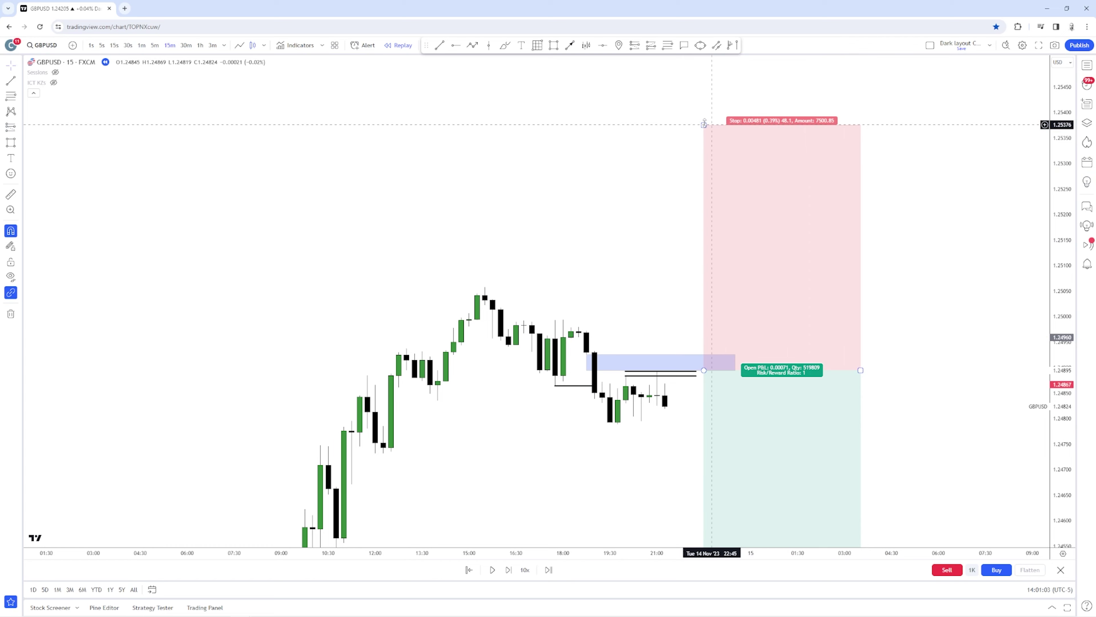
left_click_drag(703, 124, 655, 166)
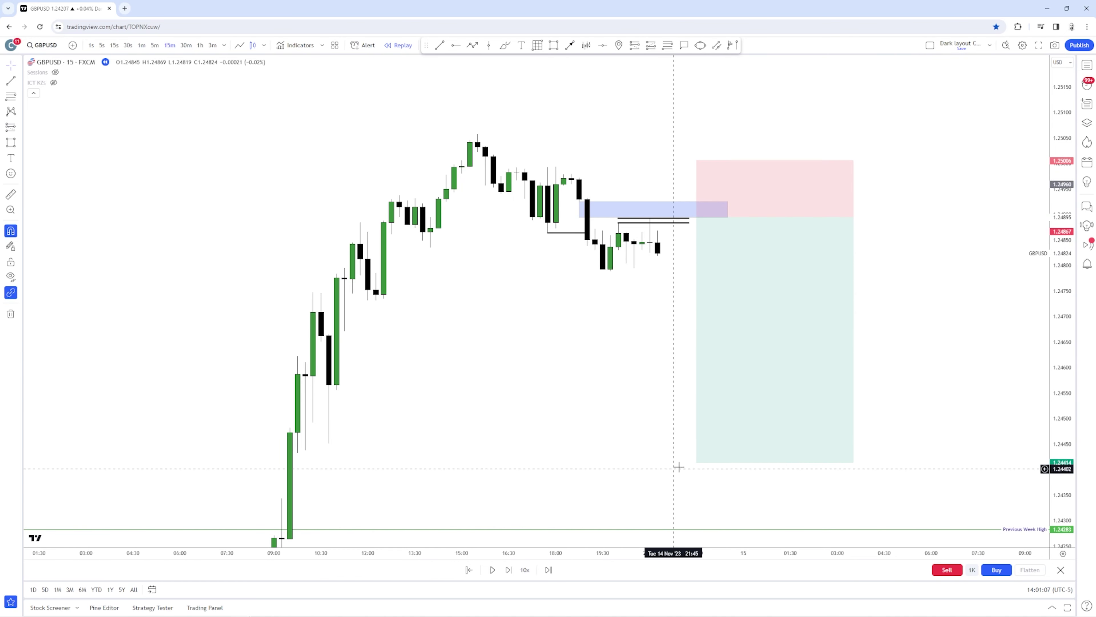
left_click_drag(697, 462, 703, 444)
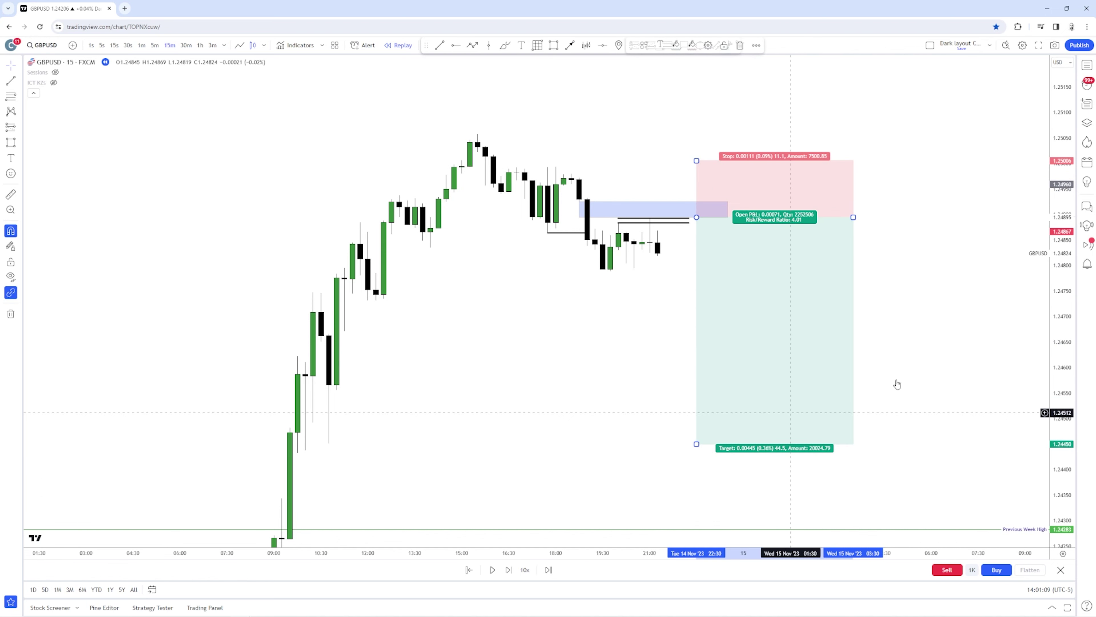
left_click(959, 350)
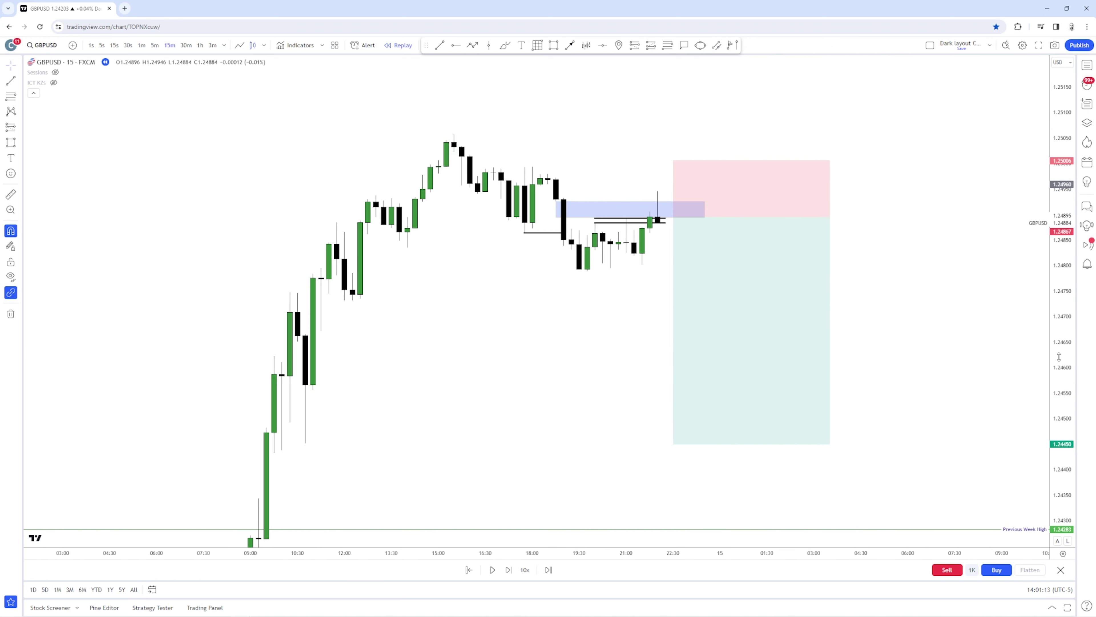
Step: Delete the short position, the blue zone and the three horizontal lines from the chart
left_click_drag(1059, 357, 1056, 191)
middle_click(703, 255)
middle_click(704, 165)
middle_click(659, 168)
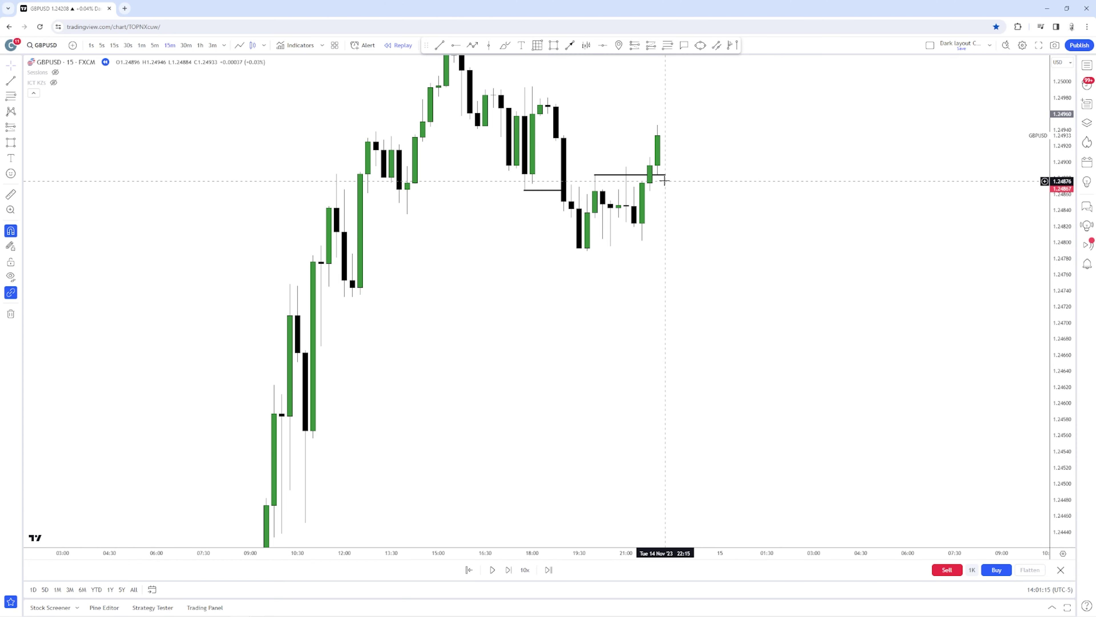
middle_click(663, 175)
middle_click(555, 190)
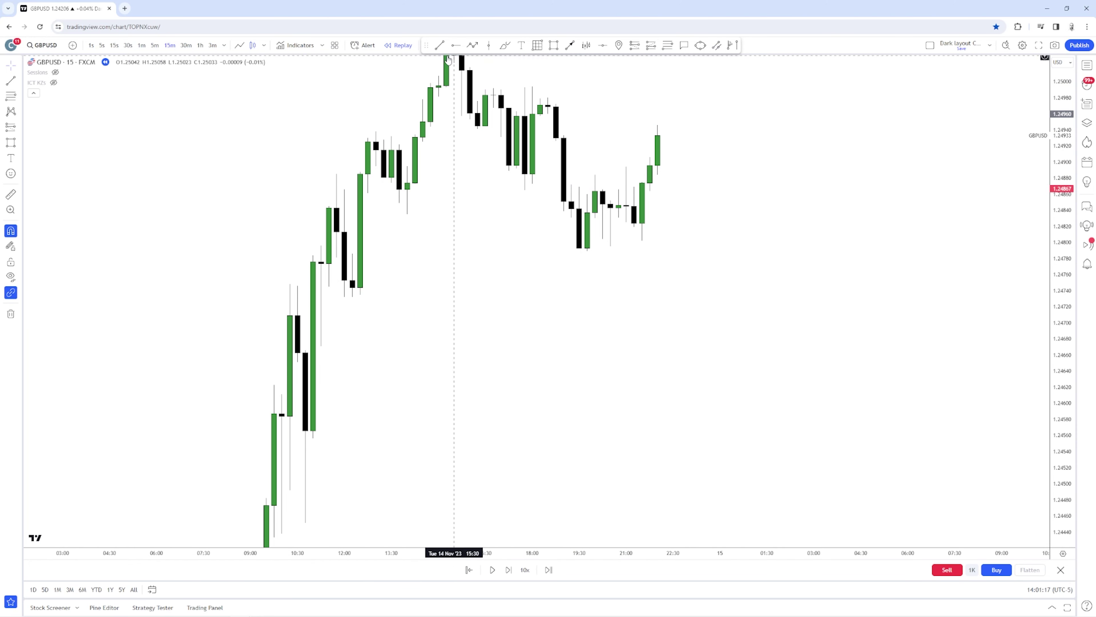
Step: Undo the deletions of the lines, the blue zone and the short position
key("ctrl+z")
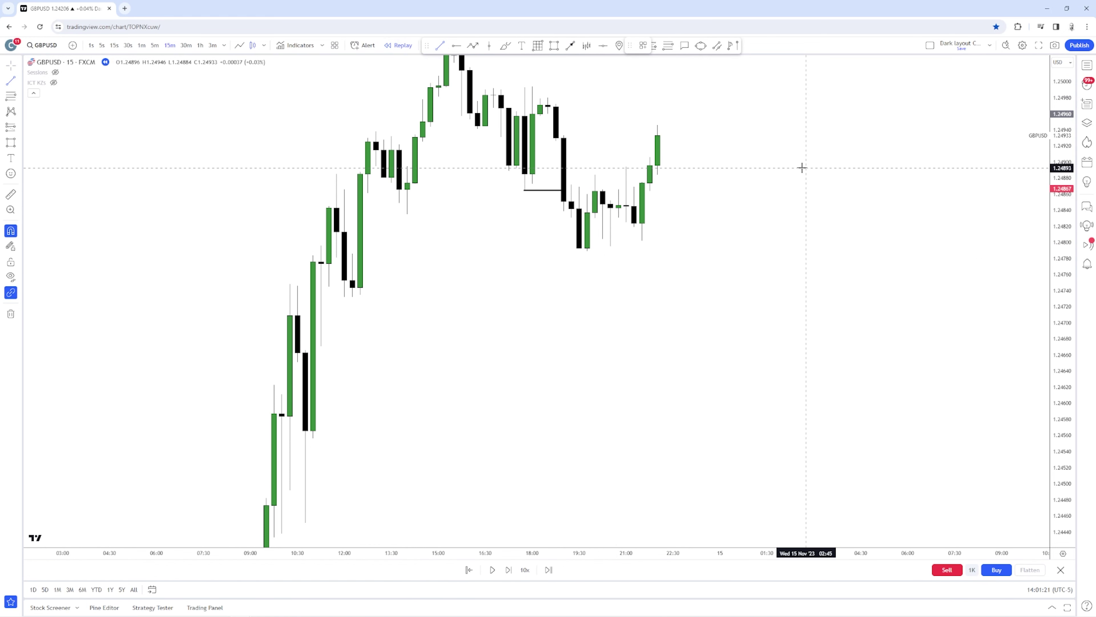
key("ctrl+z")
key("ctrl+z")
key("ctrl+z")
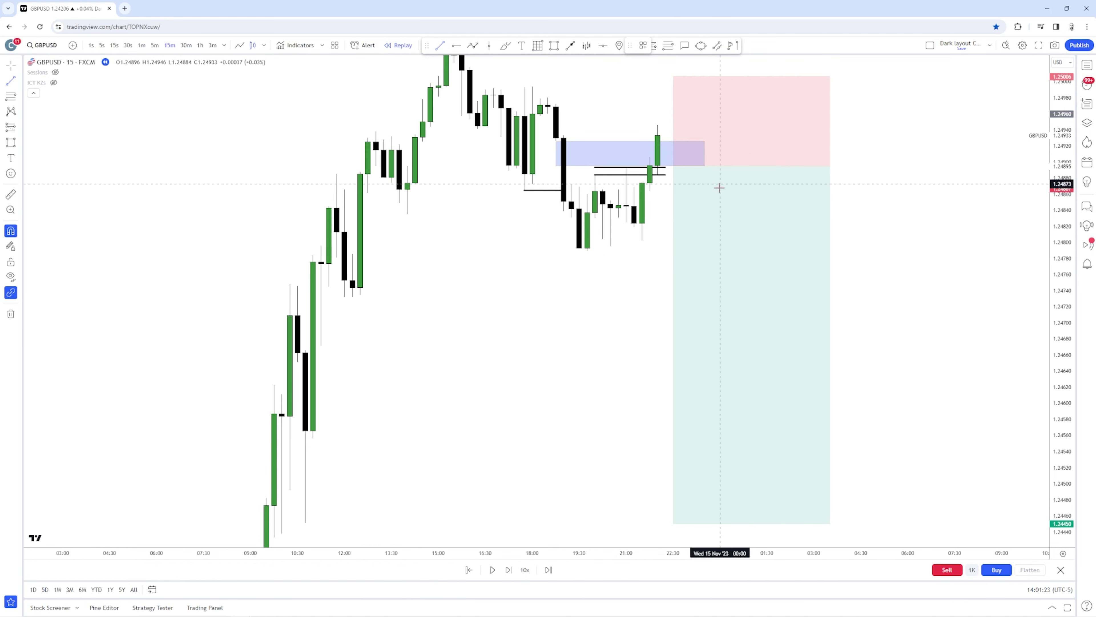
Step: Move the short position back to start at about 17:00 on 14 November, and shorten it to end at about 18:30
left_click(759, 246)
key("Escape")
left_click_drag(755, 249, 587, 232)
left_click_drag(658, 165, 548, 166)
left_click(657, 91)
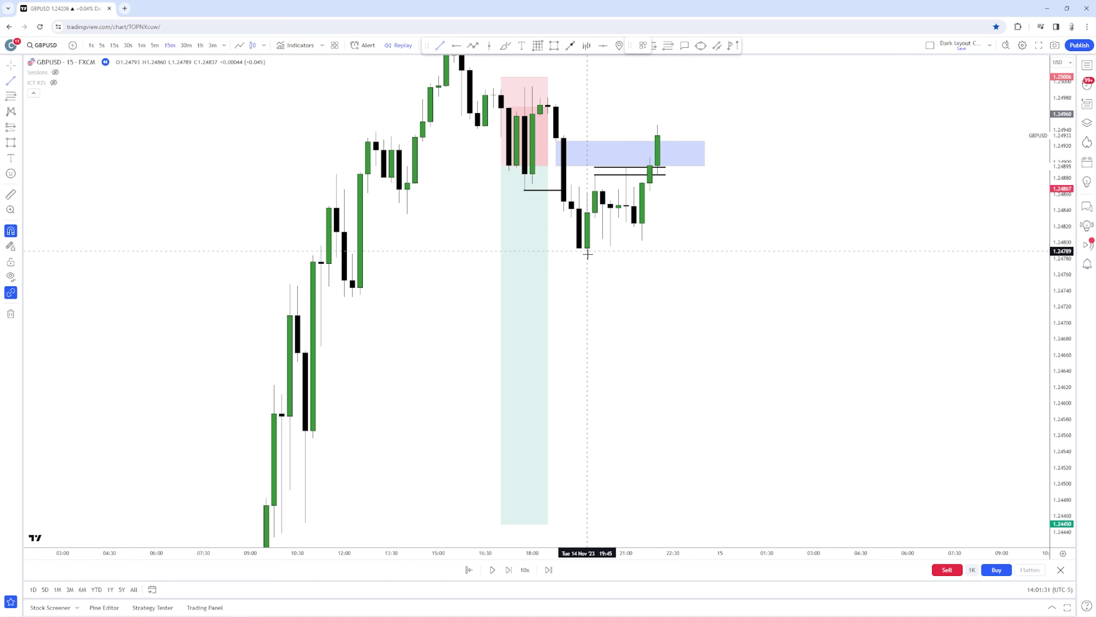
Step: Draw a horizontal line from the 19:45 low at 1.24789 on 14 November to about 04:30 on 15 November
left_click_drag(588, 254, 788, 250)
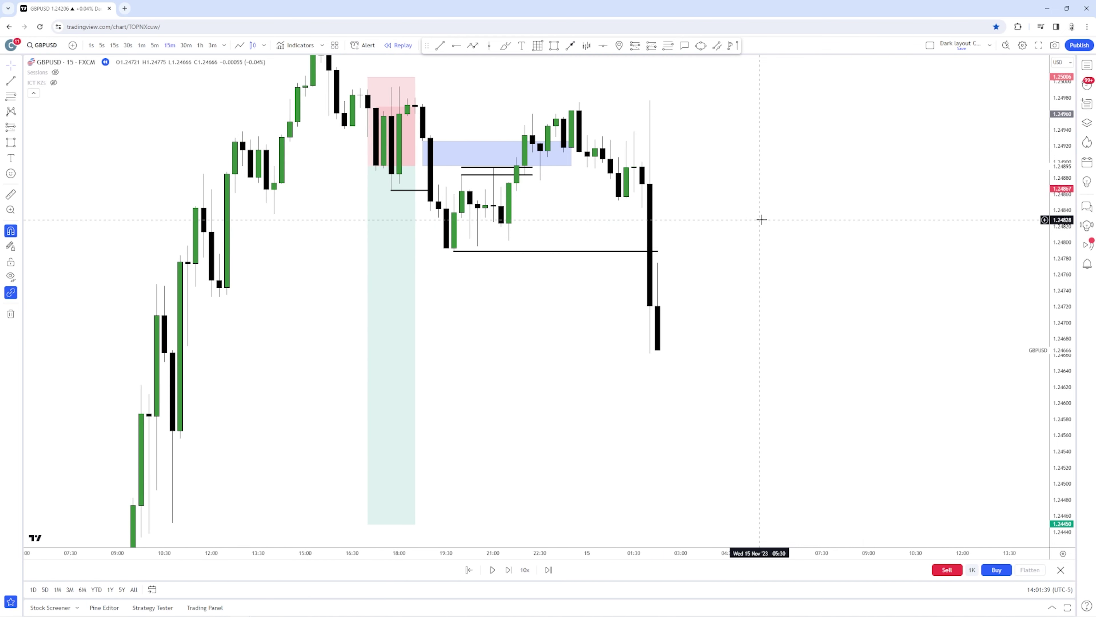
left_click(657, 251)
left_click_drag(657, 251, 724, 251)
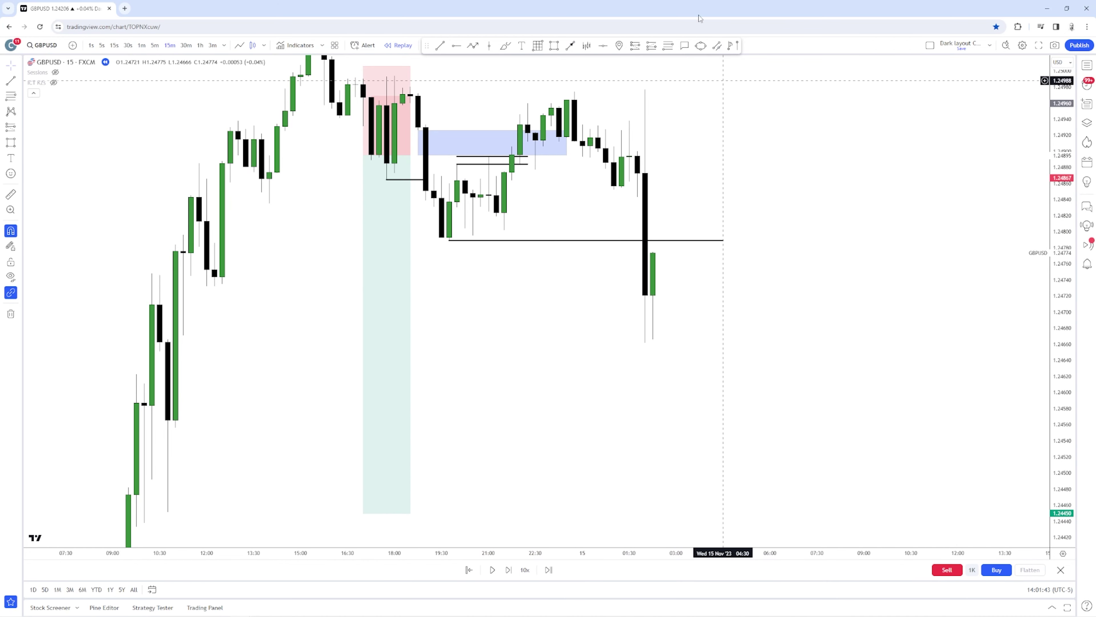
Step: Draw a blue zone from 01:45 to about 06:15 on 15 November, between about 1.24843 and 1.24774
left_click(554, 46)
mouse_move(637, 197)
left_mouse_down()
mouse_move(657, 255)
mouse_move(676, 252)
left_mouse_up()
left_click_drag(756, 223, 778, 224)
left_click(833, 150)
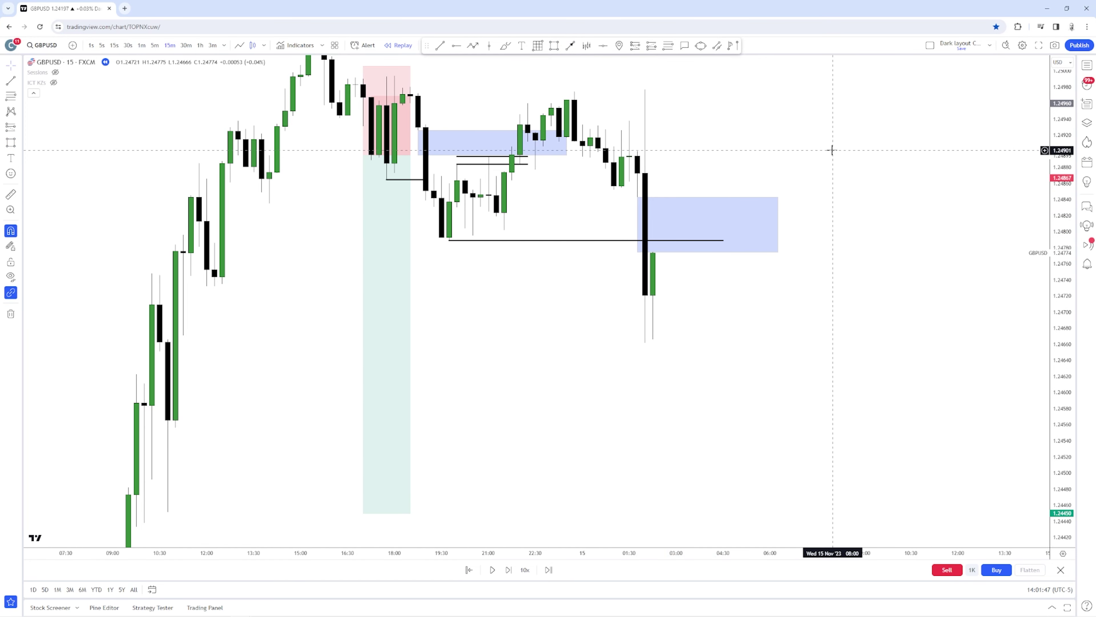
Step: Advance the replay to the 02:45 candle on 15 November and delete the newly drawn lower blue zone
key("shift+Right")
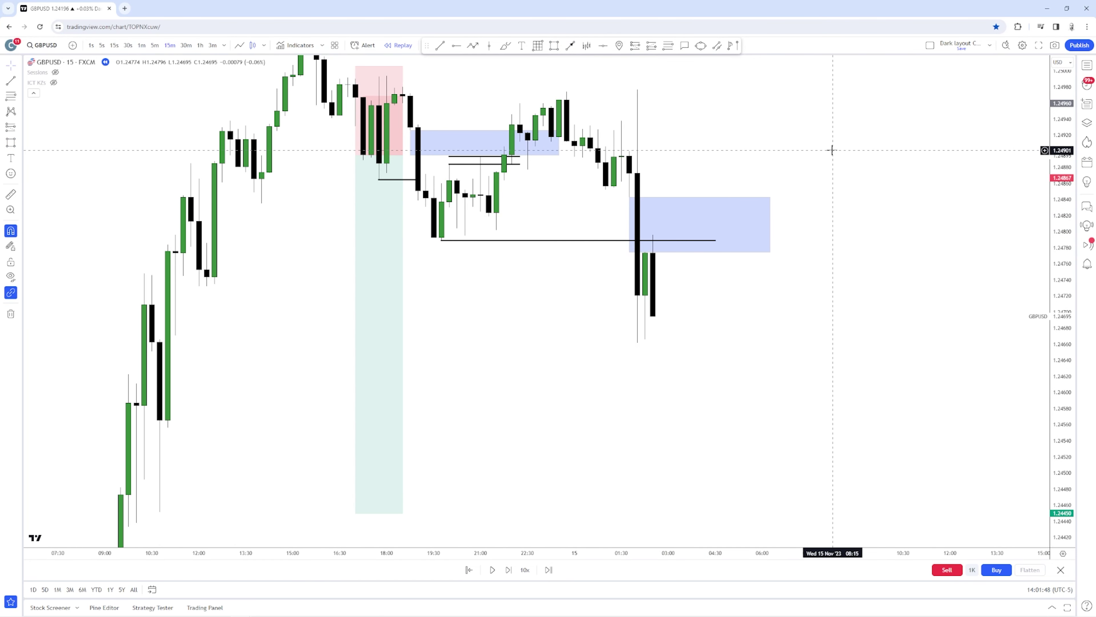
key("shift+Right")
middle_click(769, 223)
key("shift+Right")
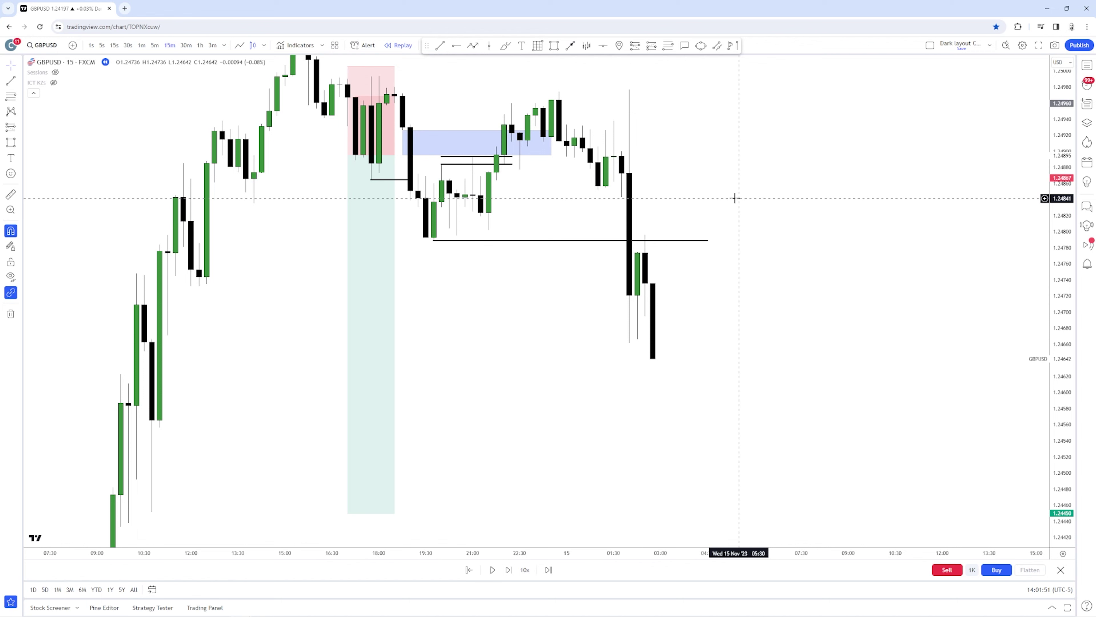
Step: Advance the replay candle by candle to 07:15 on 15 November
key("shift+Right")
key("shift+Right")
key("shift+Right")
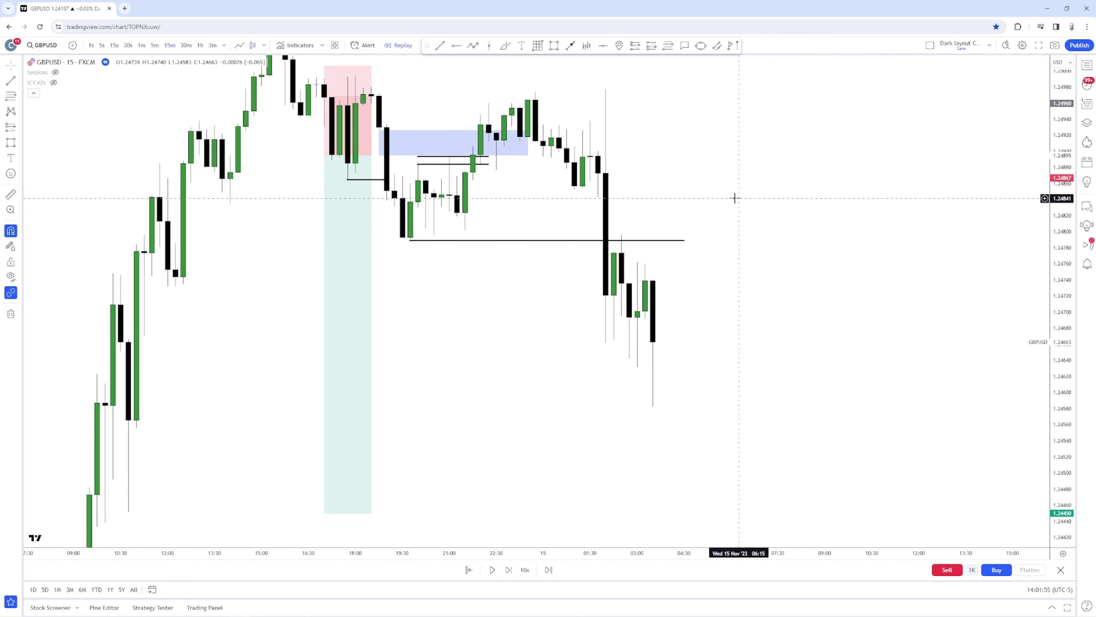
key("shift+Right")
key("shift+Right")
key("shift+Right")
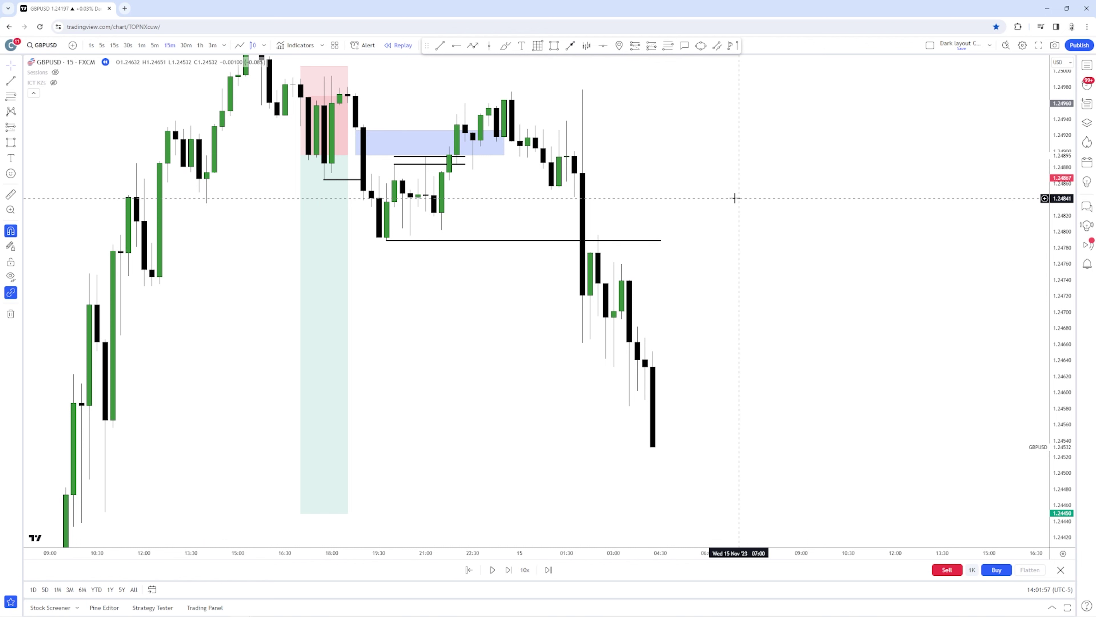
key("shift+Right")
key("shift+Right")
key("shift+Right")
key("shift+Right")
key("shift+Right")
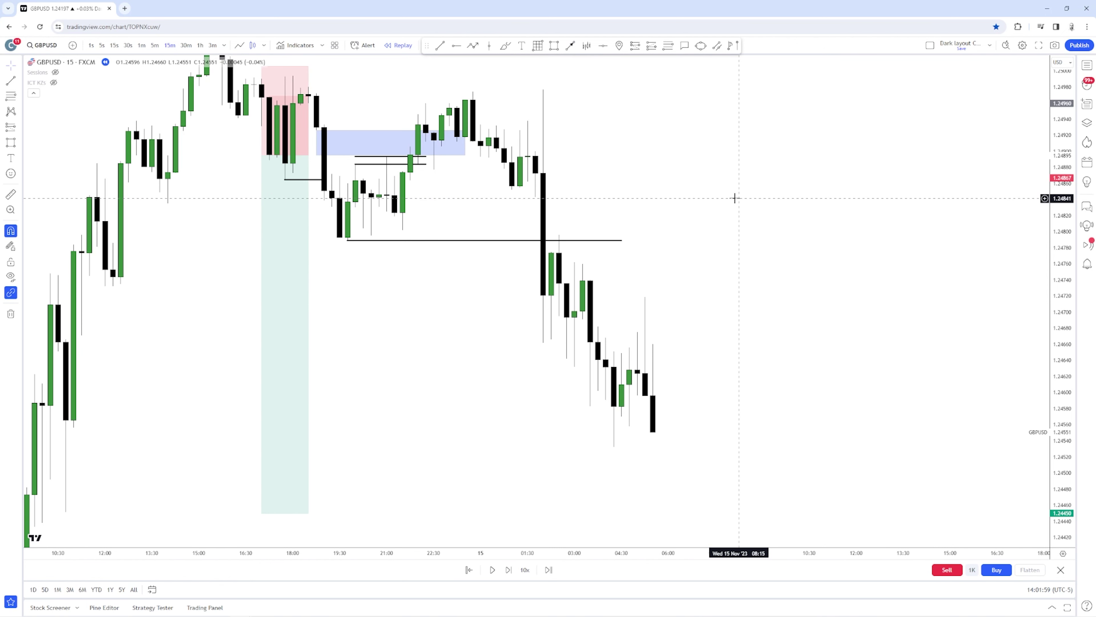
key("shift+Right")
key("shift+Right")
key("shift+Right")
key("shift+Right")
key("shift+Right")
key("shift+Right")
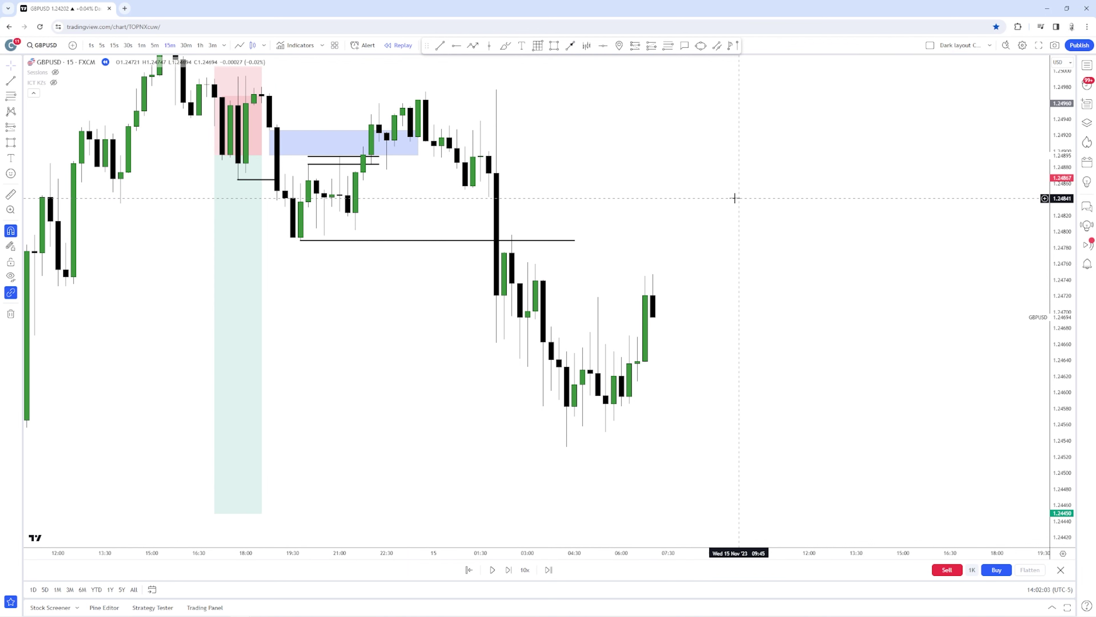
key("shift+Right")
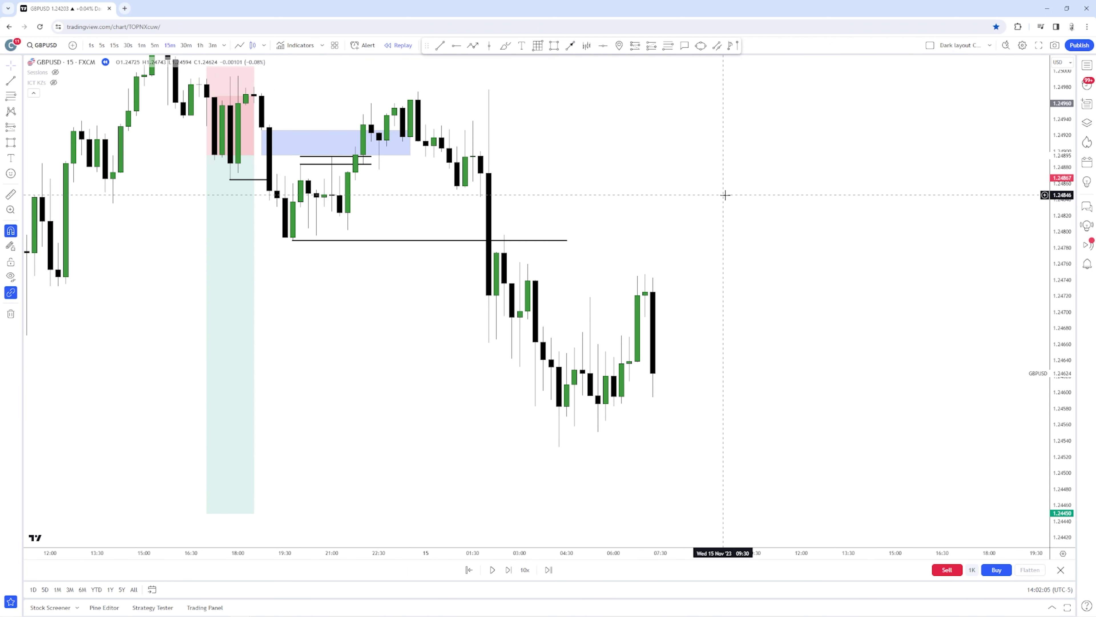
Step: Adjust the long line at 1.24789 to run from 19:30 on 14 November to 03:15 on 15 November
scroll(726, 196, "down", 2)
scroll(732, 210, "up", 2)
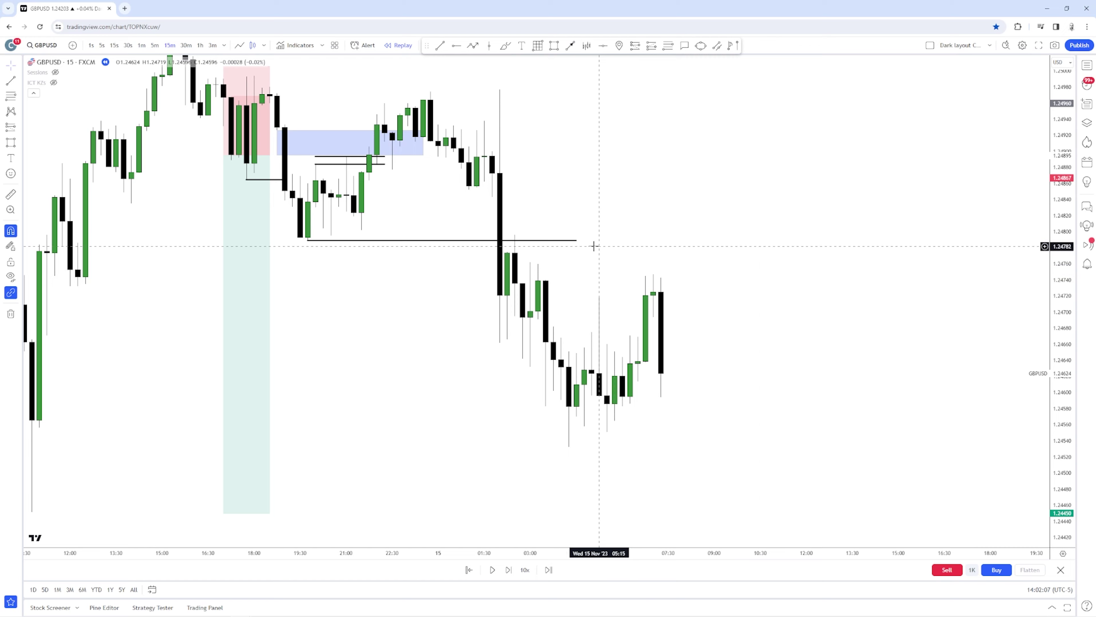
left_click_drag(604, 210, 771, 210)
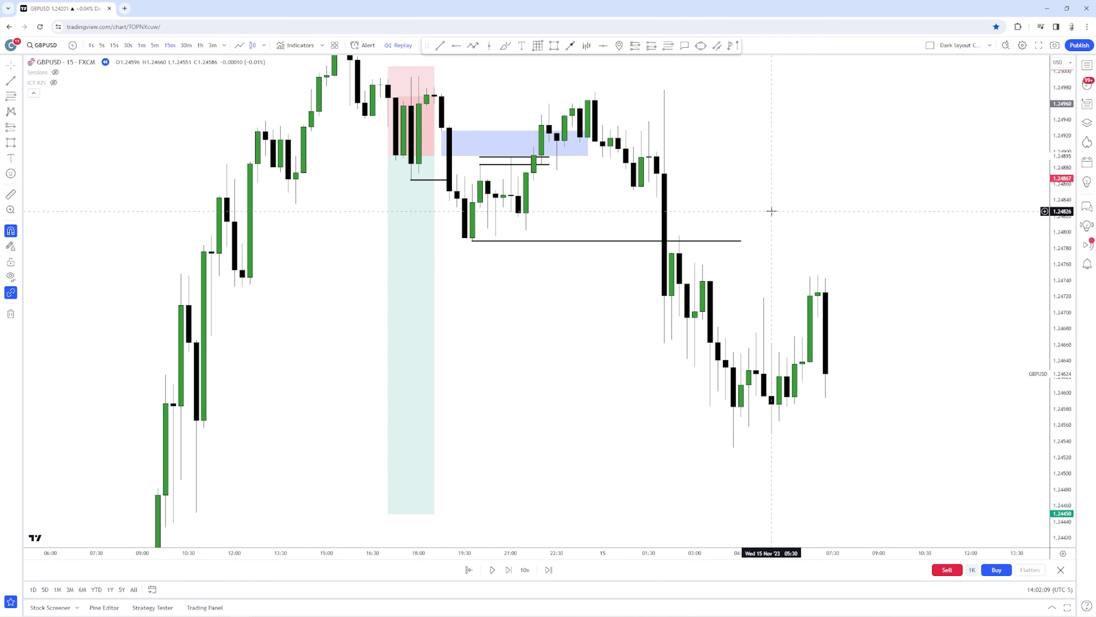
scroll(610, 242, "up", 2)
scroll(673, 229, "down", 2)
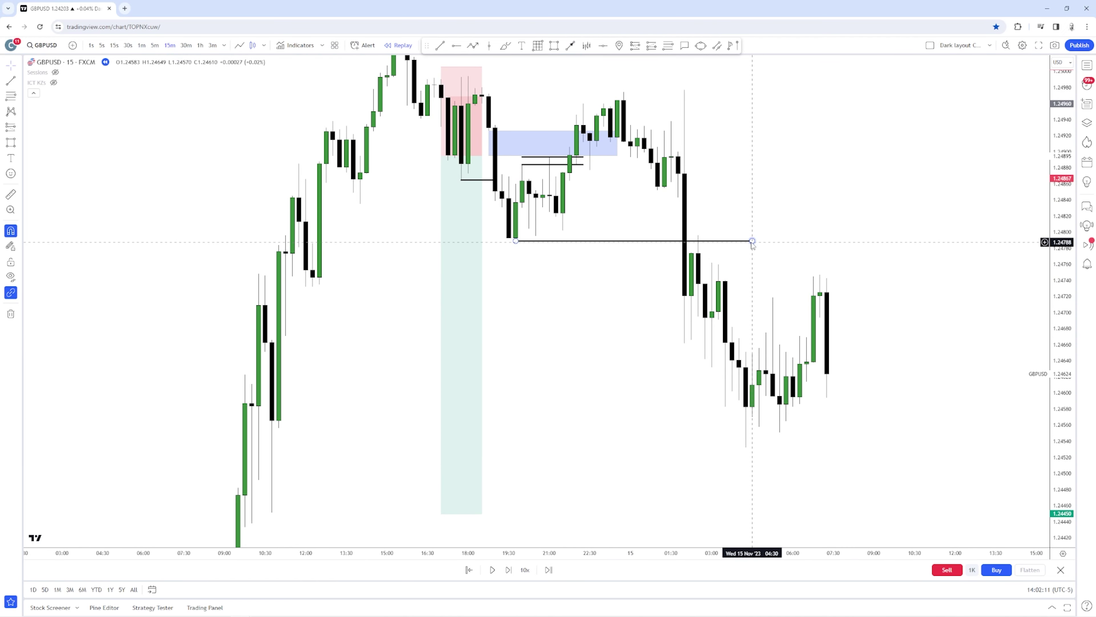
left_click_drag(753, 241, 718, 241)
scroll(739, 241, "up", 1)
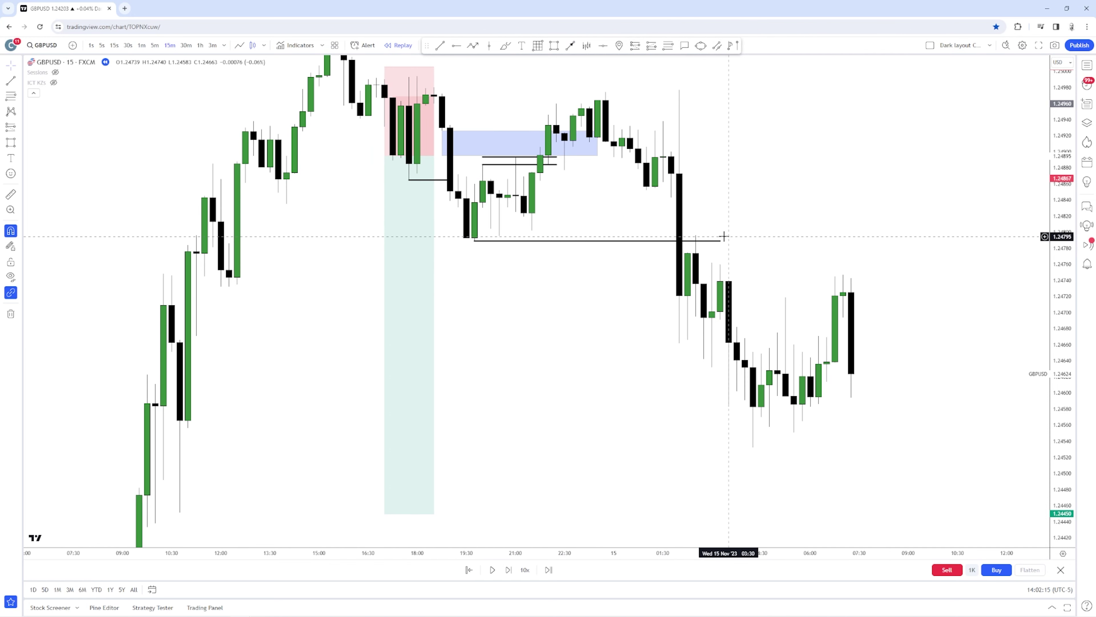
mouse_move(475, 242)
left_mouse_down()
mouse_move(490, 242)
mouse_move(466, 240)
left_mouse_up()
left_click(730, 233)
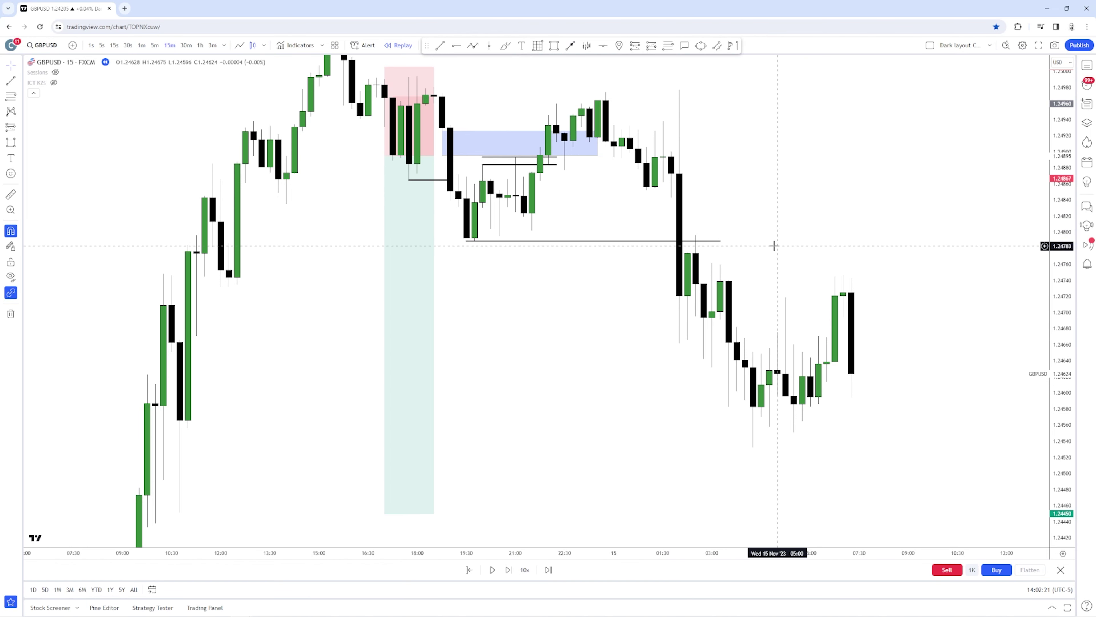
Step: Draw a horizontal line at 1.24762 from the 03:00 high on 15 November to 09:45
scroll(777, 231, "up", 2)
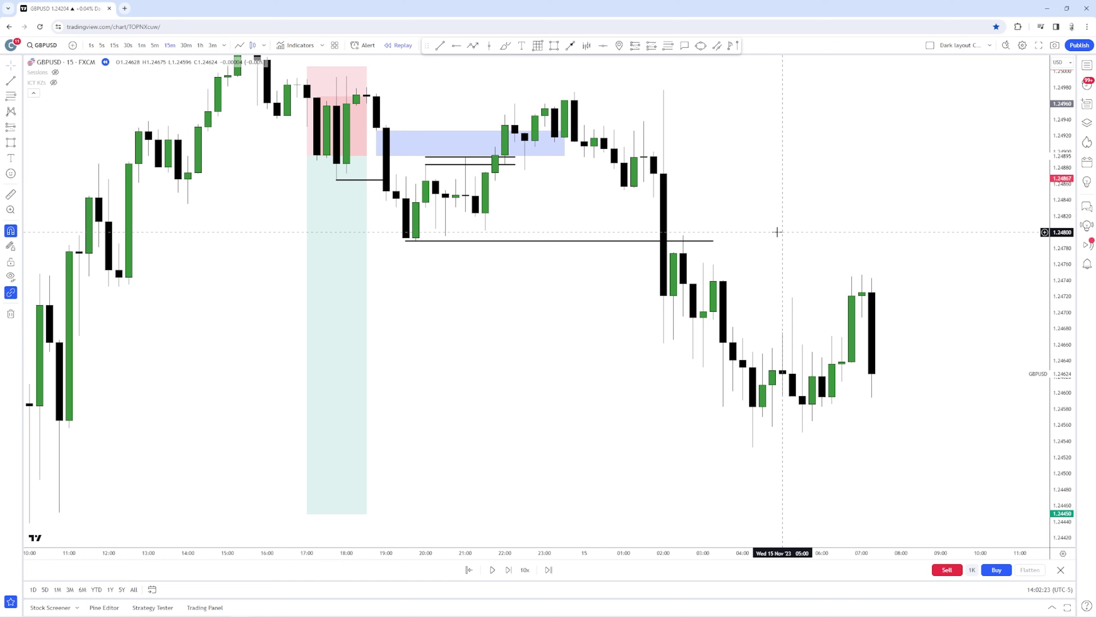
scroll(868, 250, "right", 3)
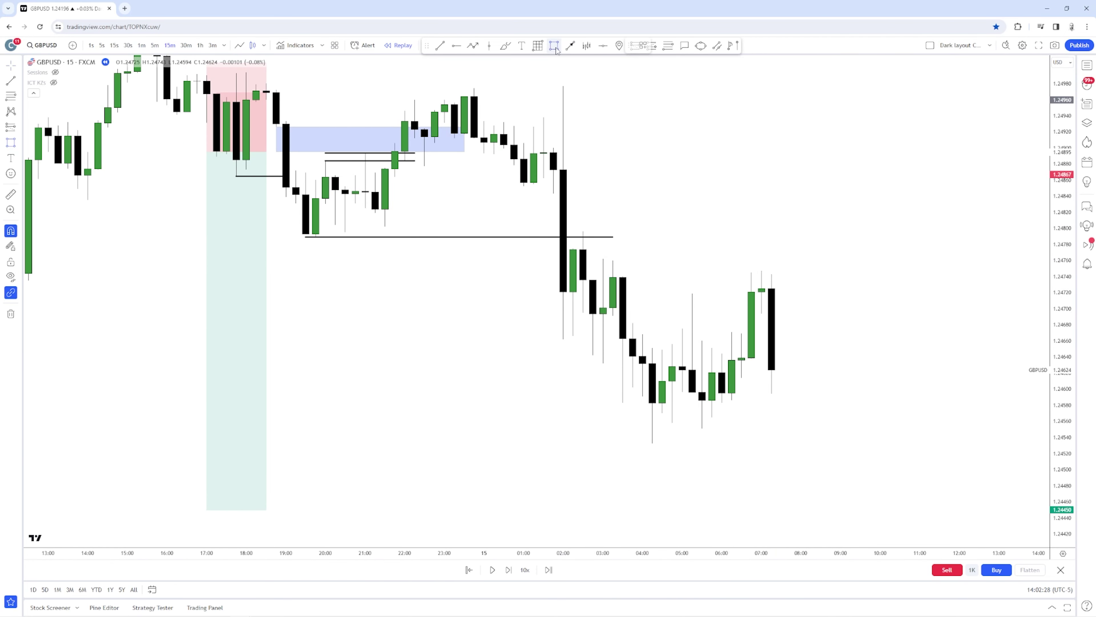
left_click(455, 48)
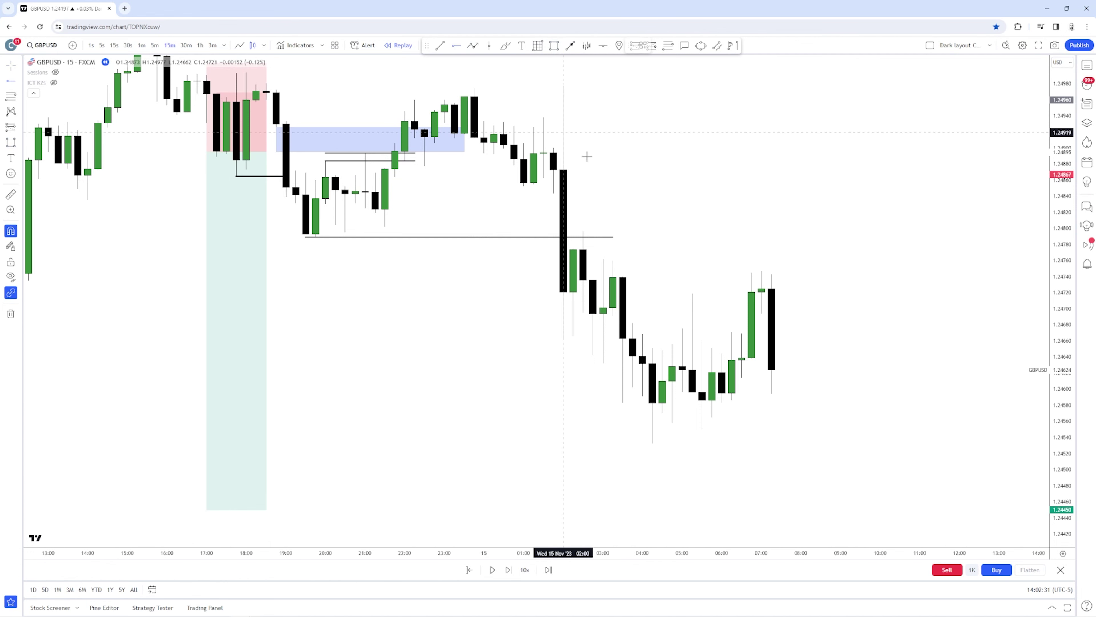
left_click(439, 47)
left_click(603, 259)
left_click(871, 258)
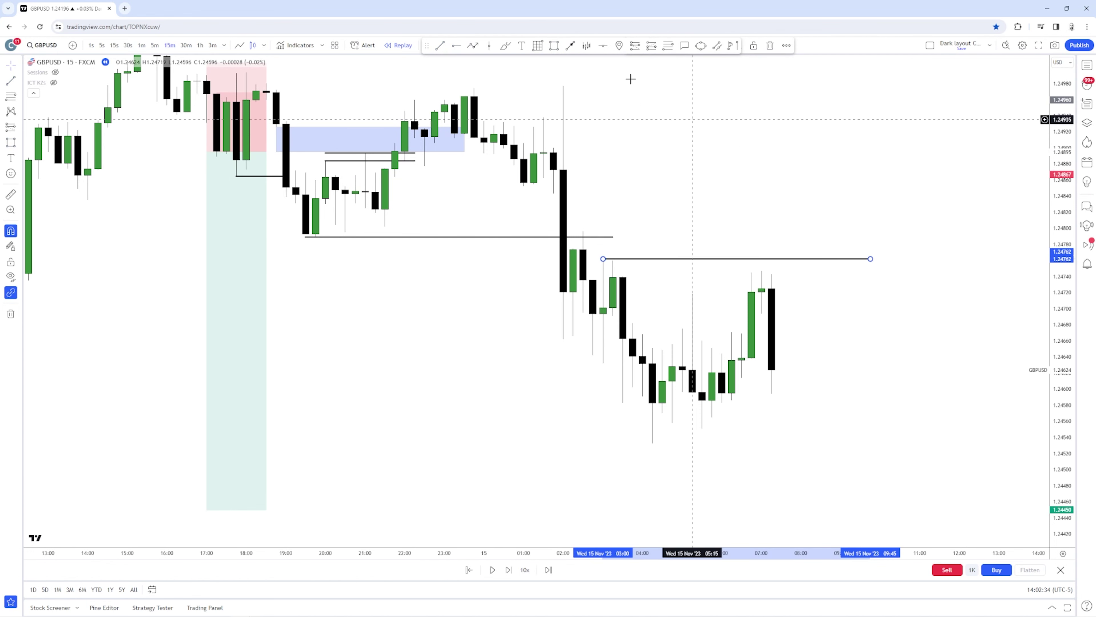
Step: Draw a second horizontal line at 1.24739 from 03:15 to 07:30, and shorten the 1.24762 line to end at 07:30
left_click(442, 49)
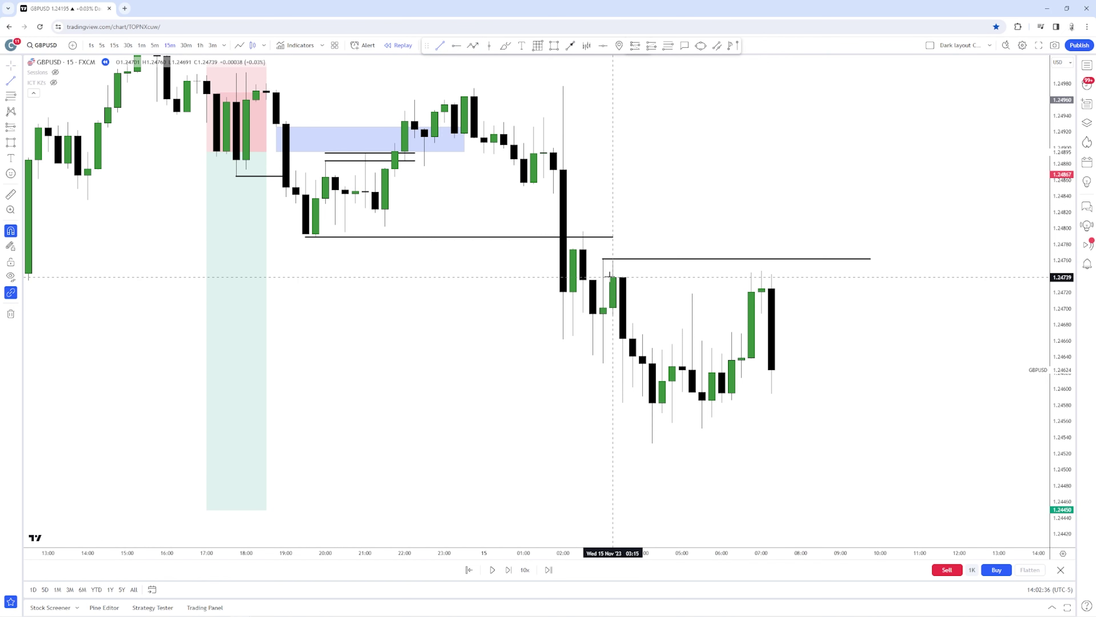
left_click(610, 276)
left_click(781, 277)
left_click_drag(870, 259, 780, 259)
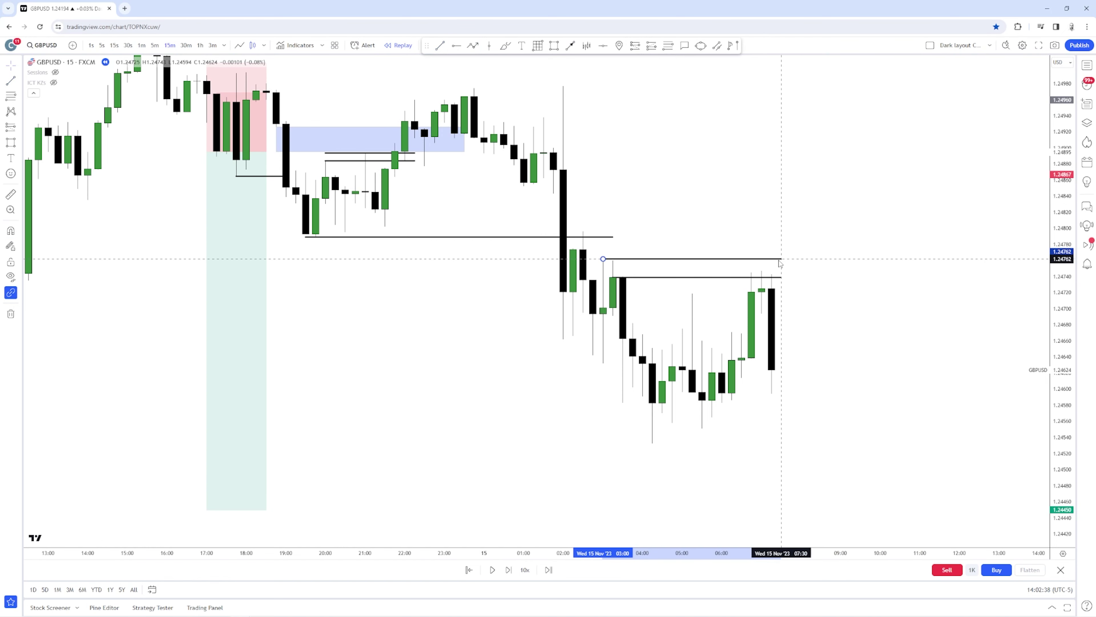
left_click(752, 188)
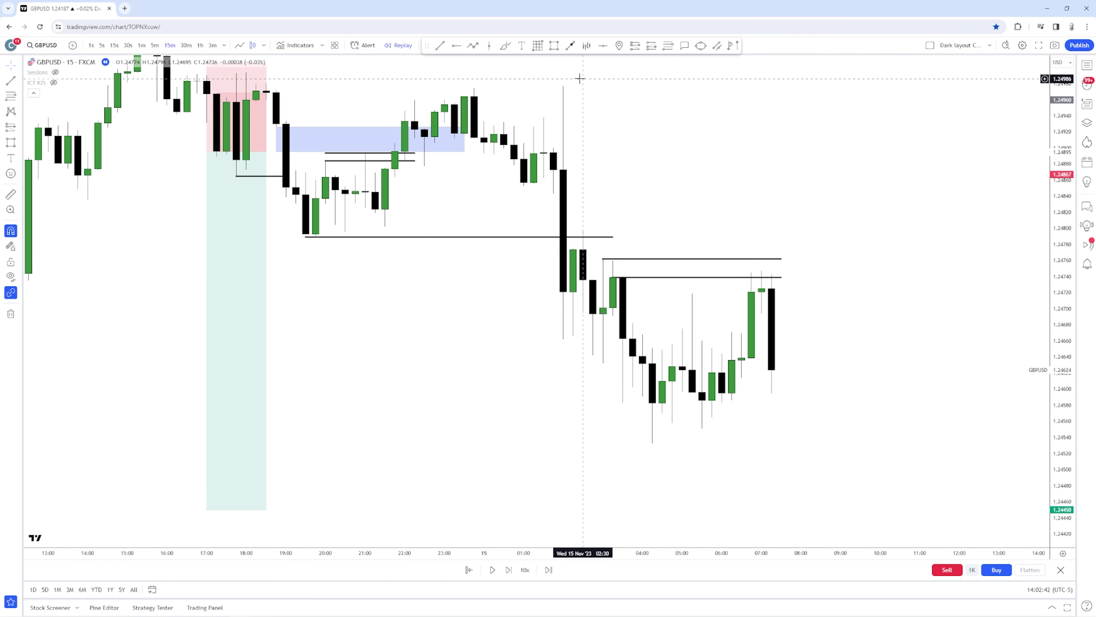
Step: Delete the long line at 1.24789 and draw a horizontal line from the 02:30 high on 15 November to 07:30
left_click(599, 237)
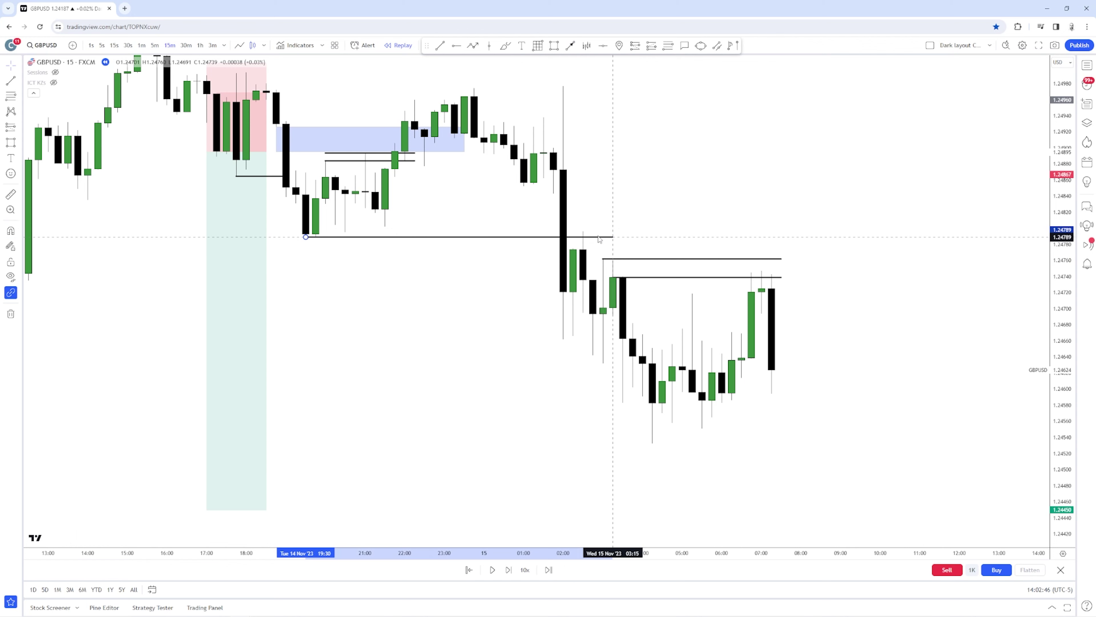
key("Delete")
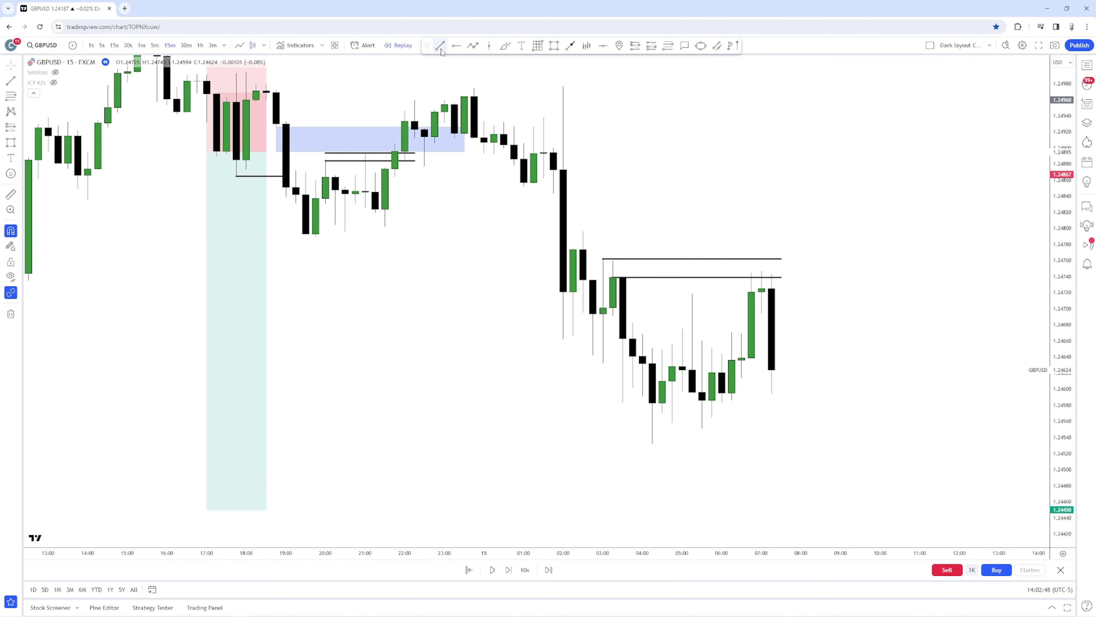
left_click_drag(582, 230, 779, 232)
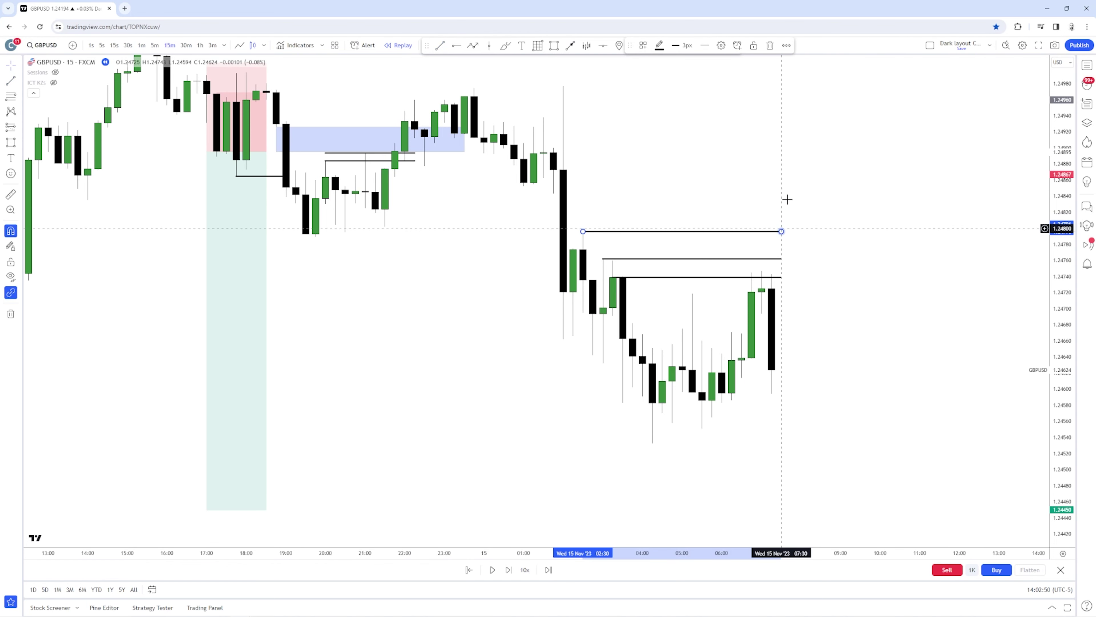
Step: Draw a blue zone between 1.24843 and 1.24796, from 01:45 to 07:30 on 15 November
left_click(561, 186)
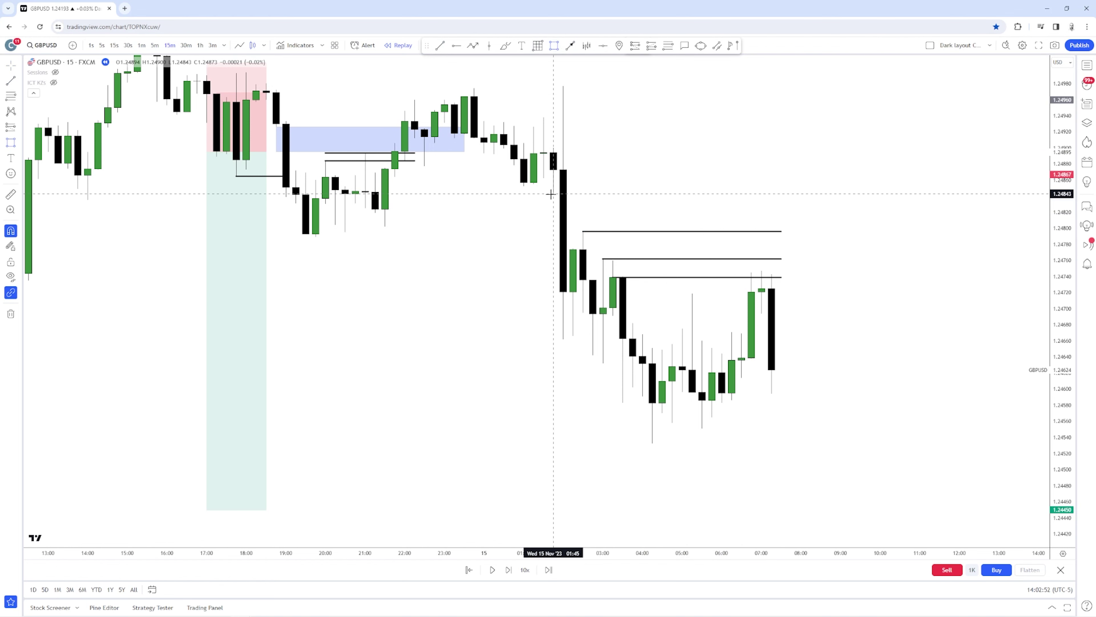
left_click(551, 194)
left_click(585, 220)
left_click_drag(583, 212, 783, 225)
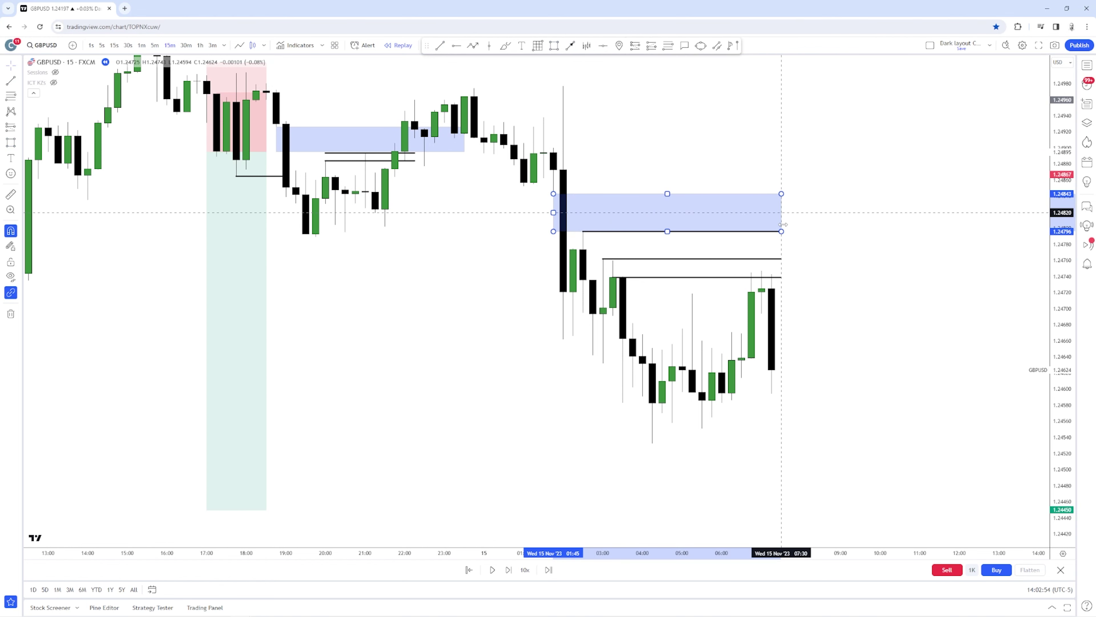
left_click(832, 229)
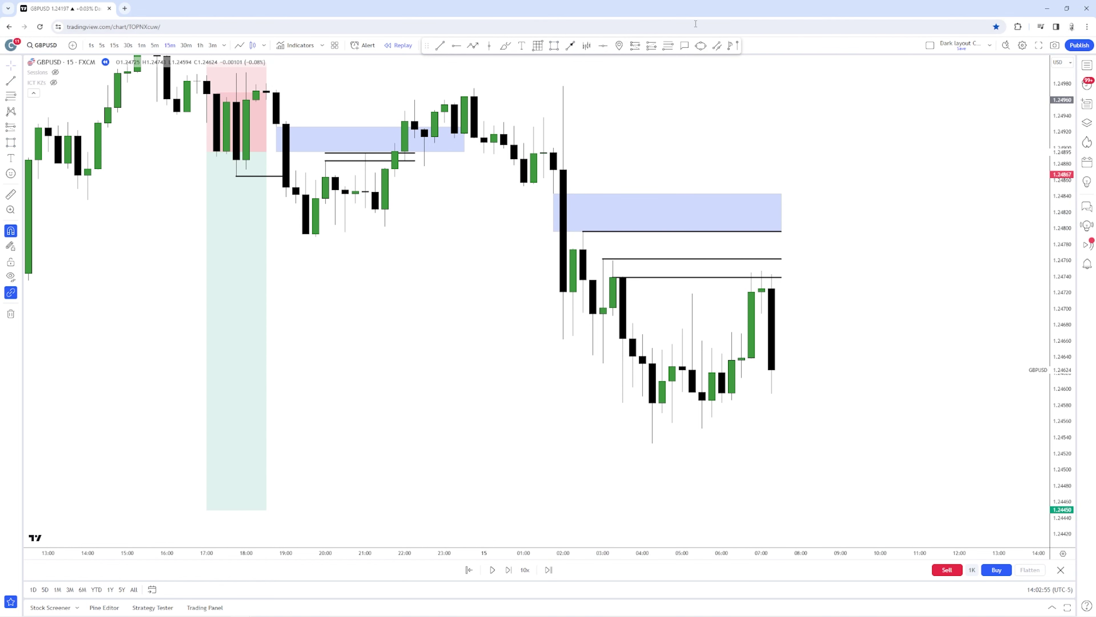
Step: Place a short position at 07:15 on 15 November with entry at 1.24797, stop at 1.24921 and target at 1.24533
left_click(775, 230)
left_click_drag(771, 147, 771, 83)
left_click_drag(1064, 150, 1064, 263)
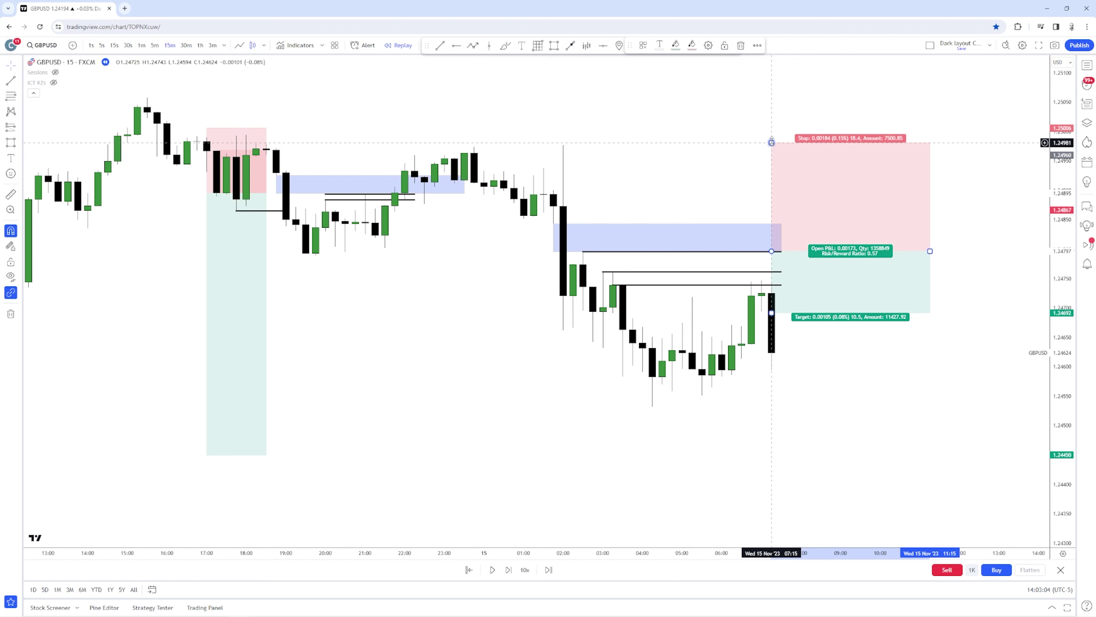
left_click_drag(772, 142, 772, 179)
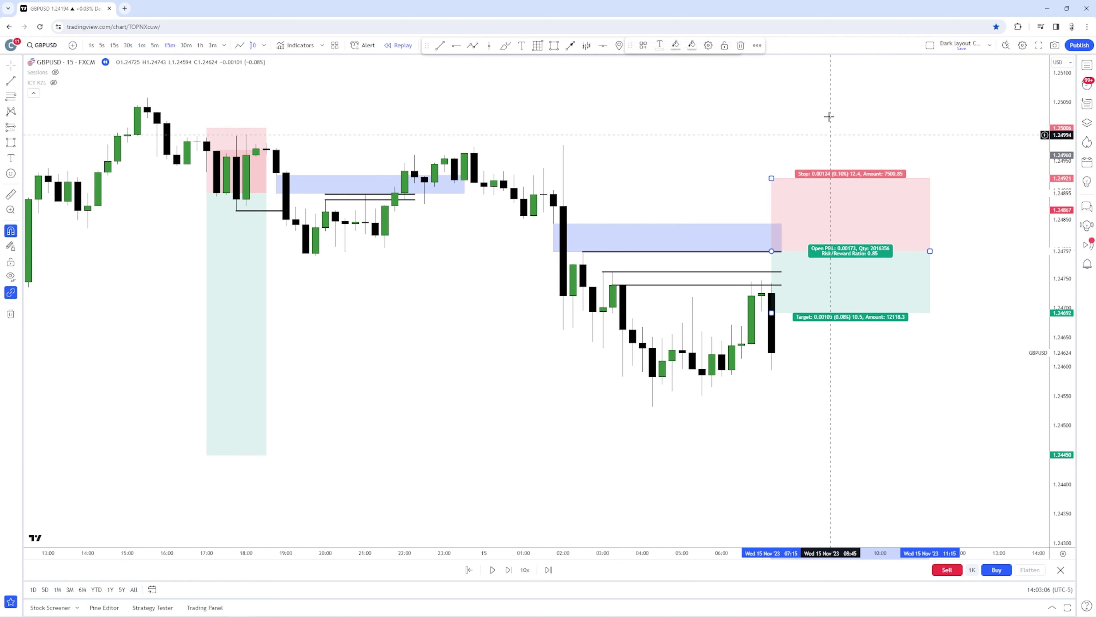
left_click_drag(829, 116, 808, 10)
left_click_drag(764, 206, 765, 301)
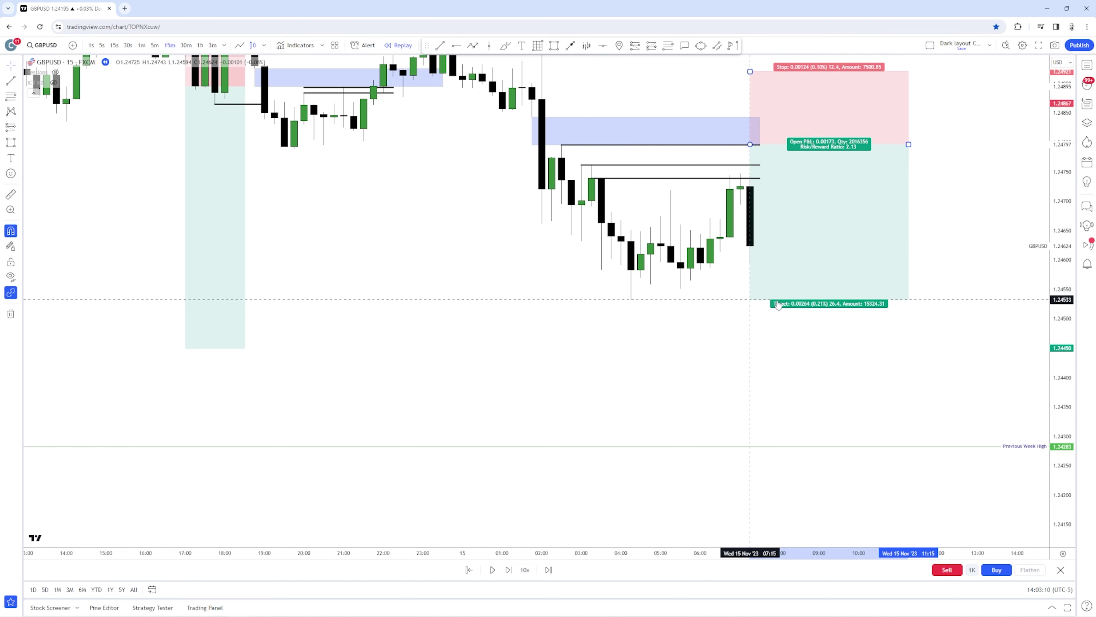
Step: Advance the replay to the 09:30 candle on 15 November to play out the new short position
left_click_drag(980, 236, 962, 317)
key("shift+Right")
key("shift+Right")
key("shift+Right")
key("shift+Right")
key("shift+Right")
key("shift+Right")
key("shift+Right")
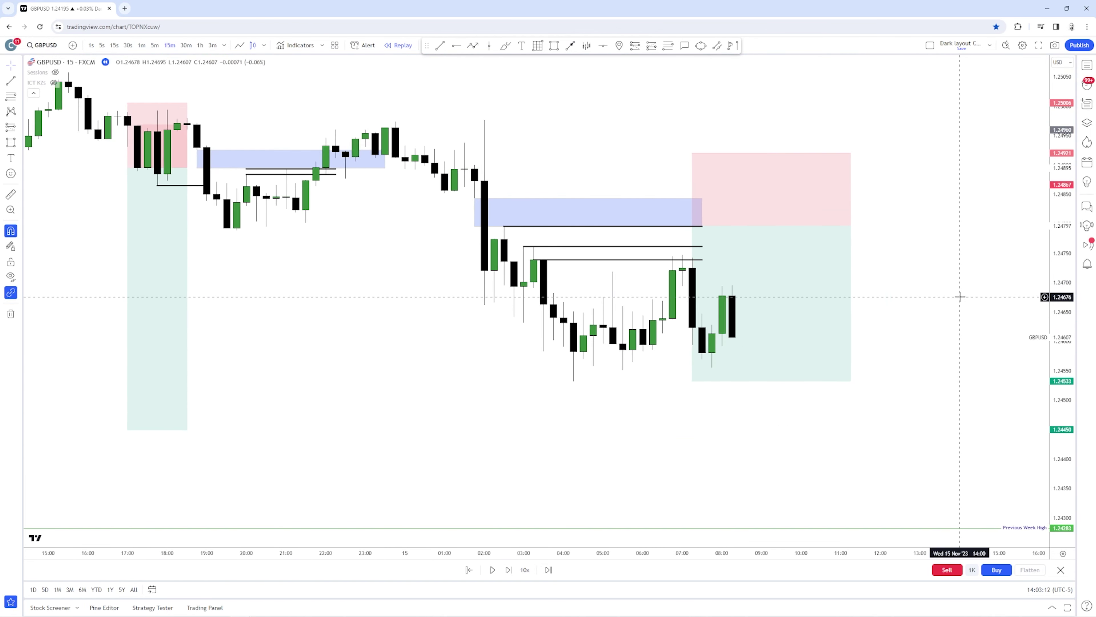
key("shift+Right")
key("shift+Right")
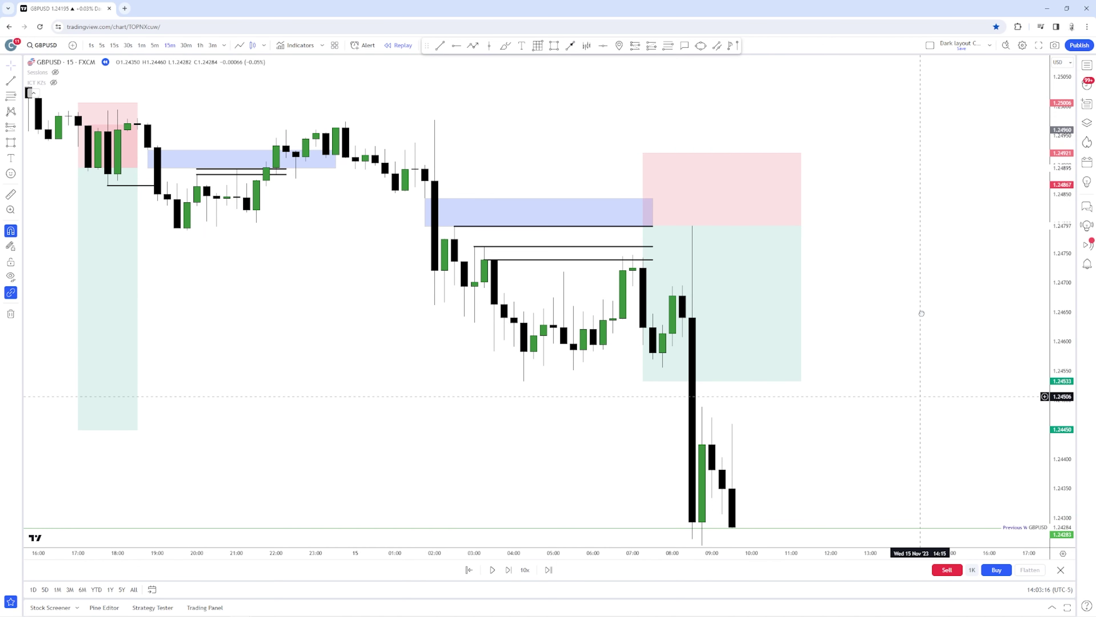
Step: Examine the 08:30 candle's upper wick against the short position's entry at 1.24797
left_click_drag(693, 448, 704, 250)
left_click_drag(714, 211, 772, 346)
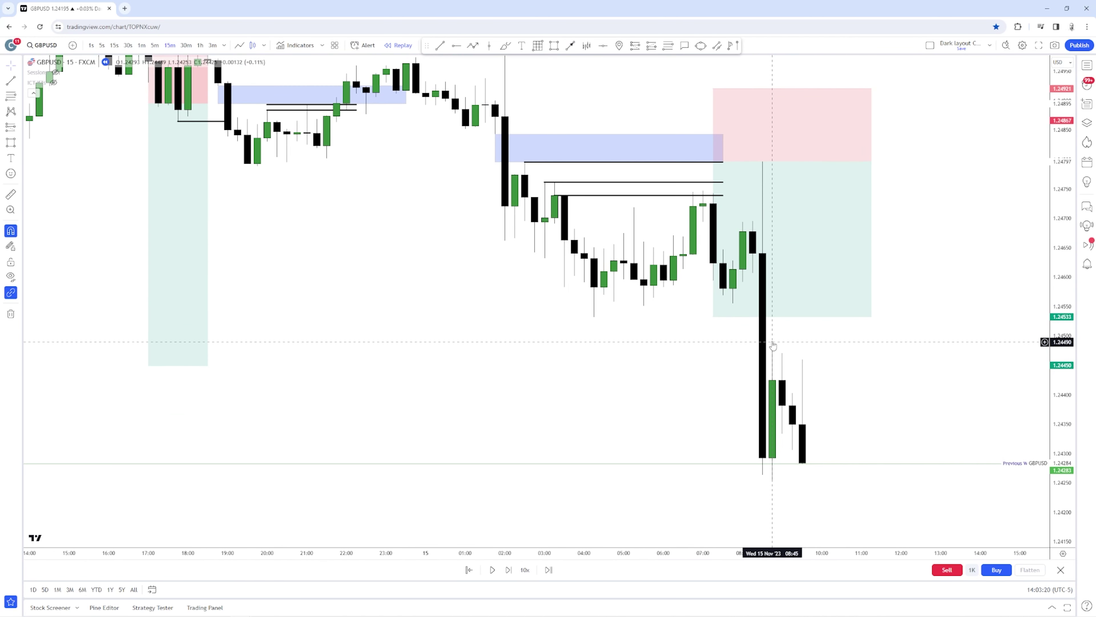
left_click_drag(920, 259, 965, 382)
scroll(966, 383, "up", 3)
left_click_drag(1072, 406, 933, 313)
scroll(746, 285, "up", 2)
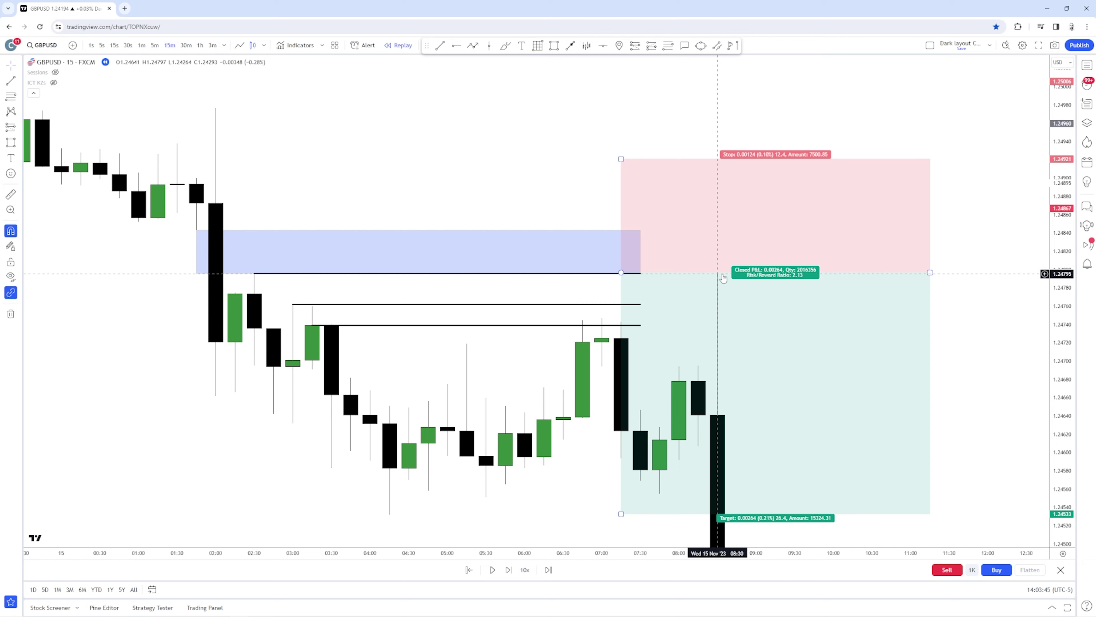
Step: Sketch a freehand mark beside the 08:30 candle's upper wick inside the stop area and undo the brush strokes
left_click(505, 46)
left_click_drag(719, 256, 735, 257)
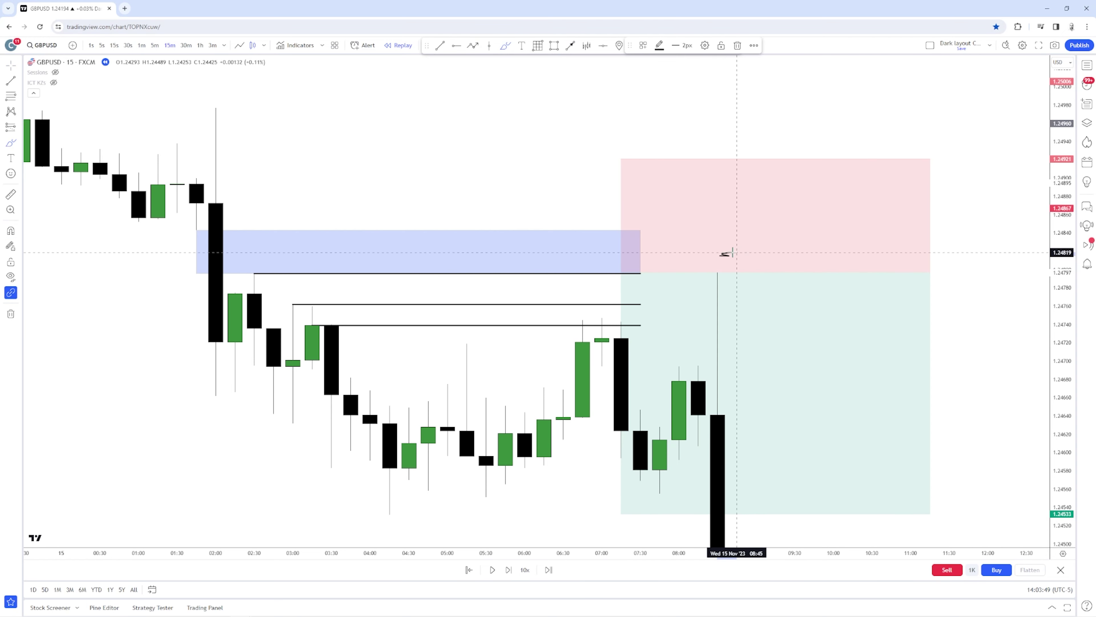
key("ctrl+z")
scroll(992, 319, "down", 4)
left_click_drag(1010, 348, 885, 238)
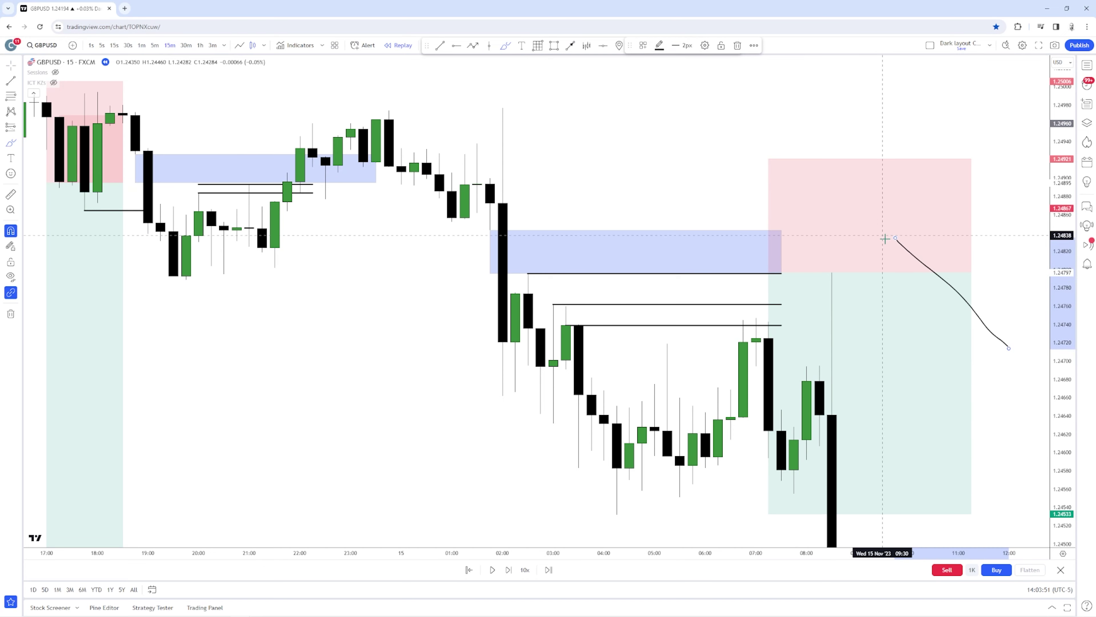
key("ctrl+z")
key("Escape")
Step: Shorten the 07:15 short position to end at 10:00 and extend its target to 1.24266
left_click_drag(1016, 327, 877, 207)
left_click_drag(1064, 260, 1057, 361)
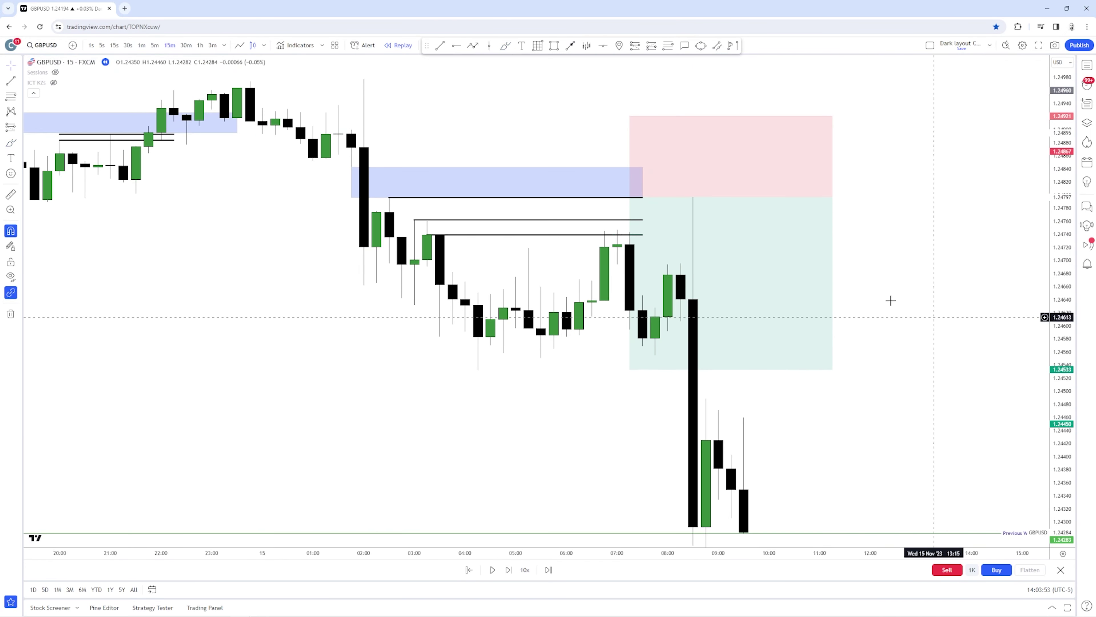
left_click_drag(832, 197, 768, 197)
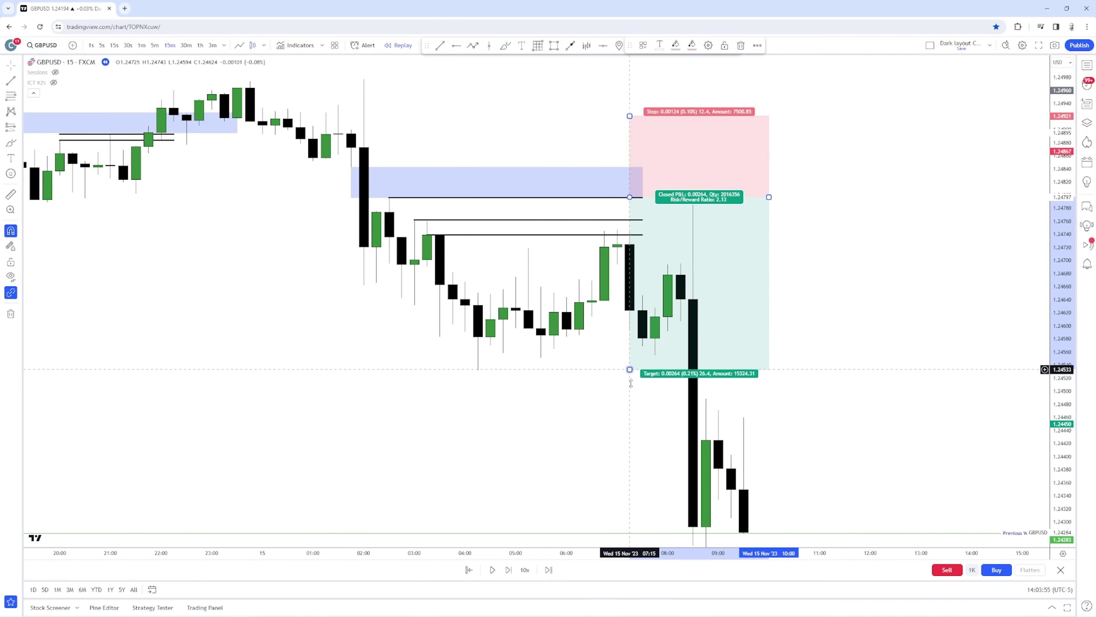
left_click_drag(631, 383, 630, 503)
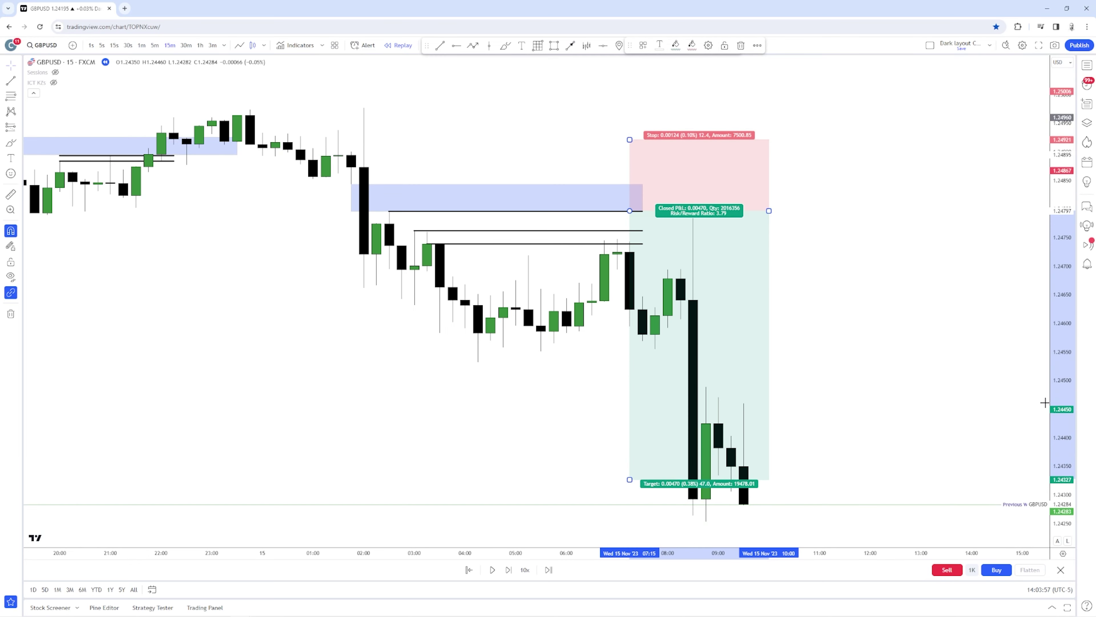
left_click_drag(625, 337, 625, 357)
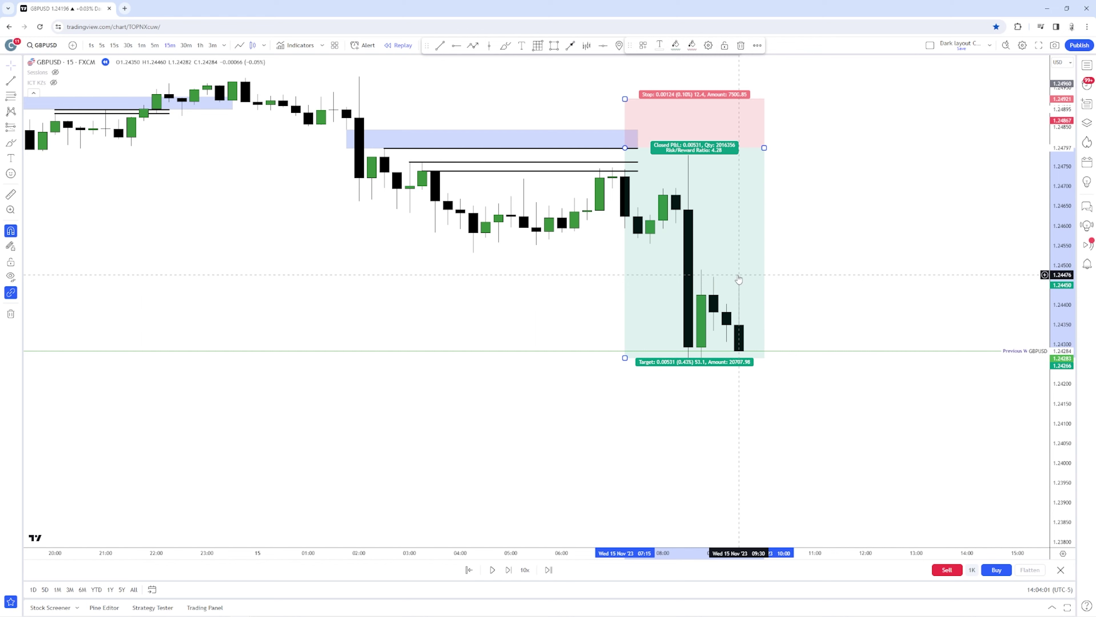
Step: Advance the replay to the 11:00 candle on 15 November and delete the 07:15 short position
left_click(794, 267)
key("shift+Right")
key("shift+Right")
key("shift+Right")
key("shift+Right")
key("shift+Right")
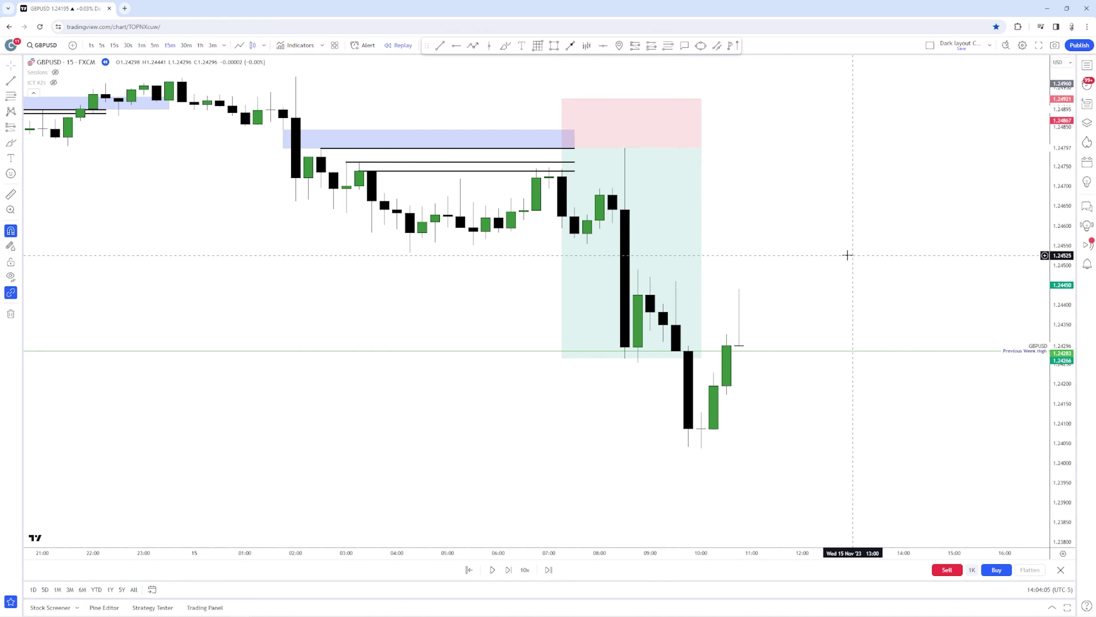
key("shift+Right")
key("shift+Right")
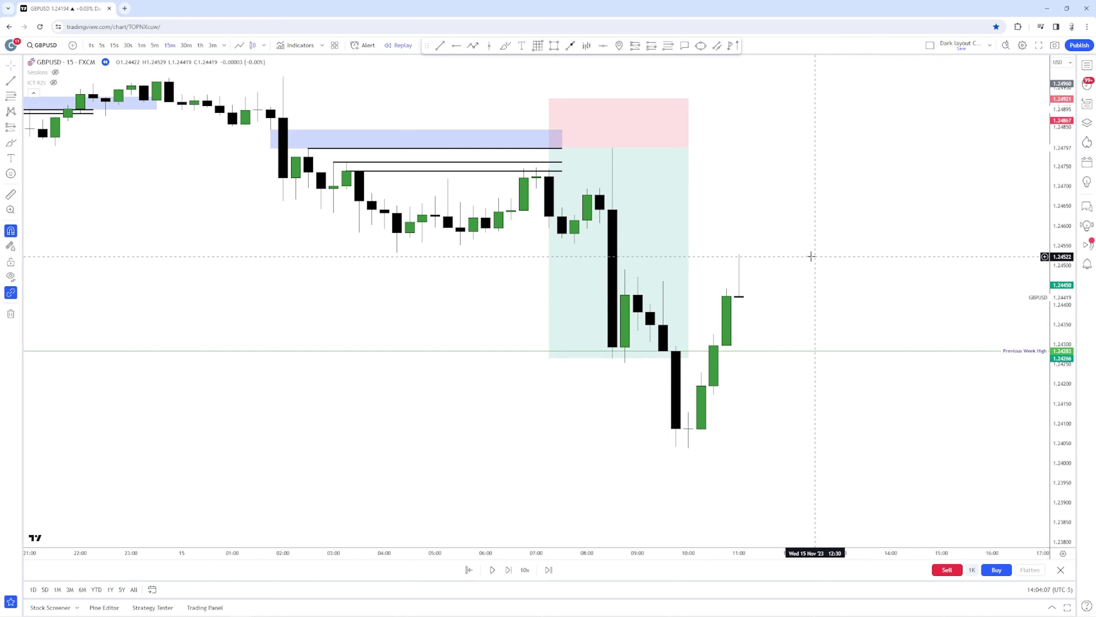
left_click(676, 213)
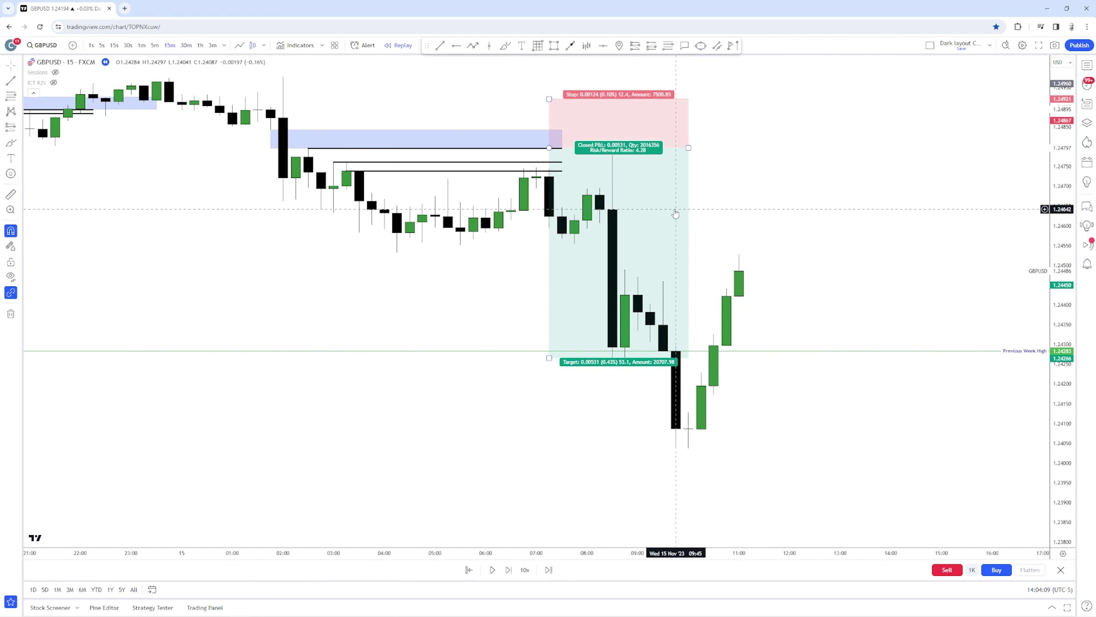
key("Delete")
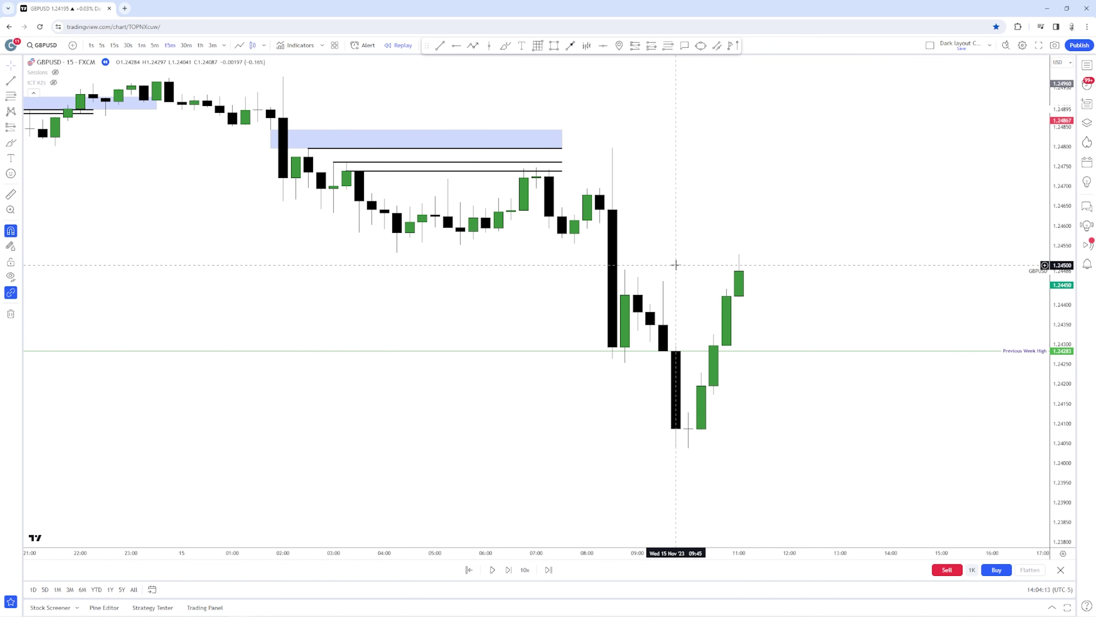
Step: Switch to the 3-minute timeframe and draw horizontal lines from about 08:54 to 10:54 at 1.24489 and about 1.2445
key("3")
key("Return")
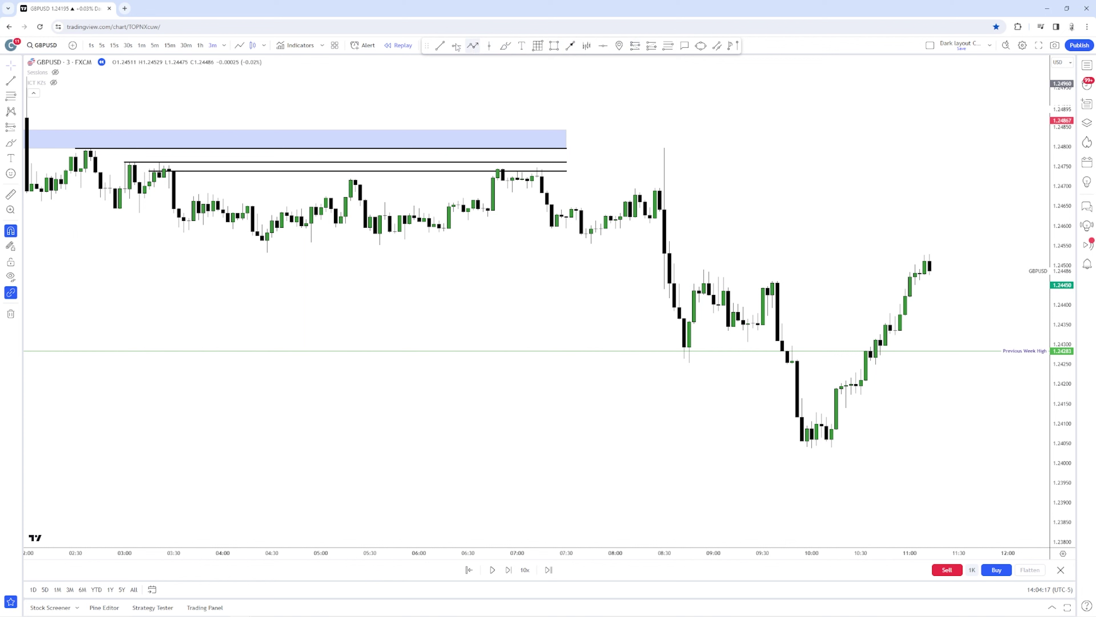
left_click_drag(699, 286, 861, 286)
left_click(704, 271)
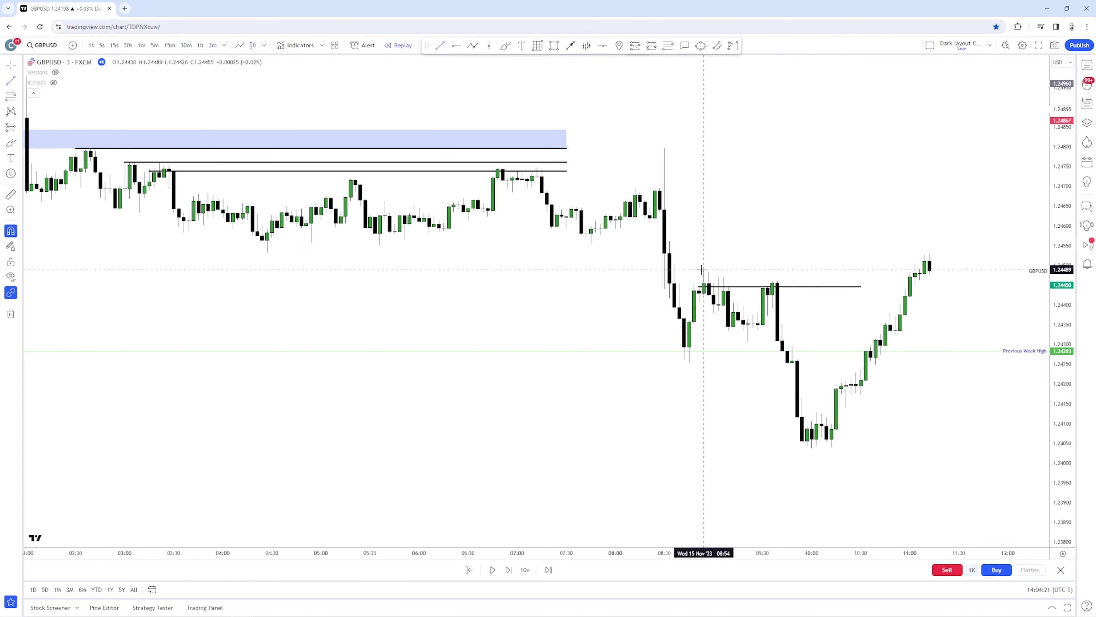
left_click(703, 269)
left_click(901, 270)
left_click_drag(806, 287, 910, 285)
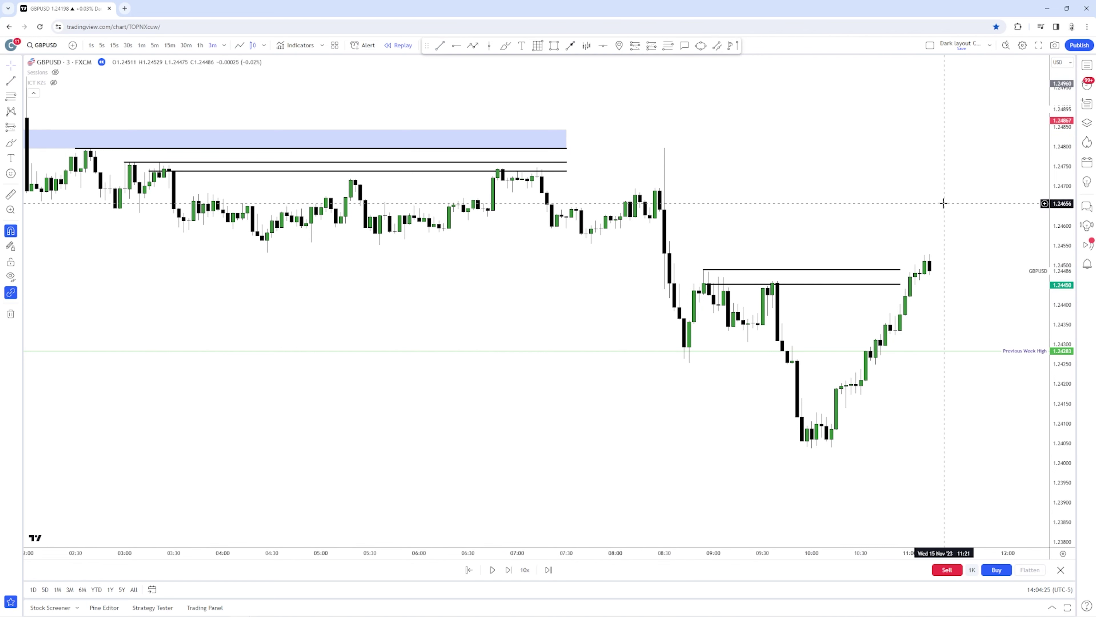
Step: Return to the 15-minute timeframe and draw a blue zone between 1.24607 and 1.24489, from 08:15 to 11:45 on 15 November
type("15")
key("Return")
scroll(801, 247, "up", 2)
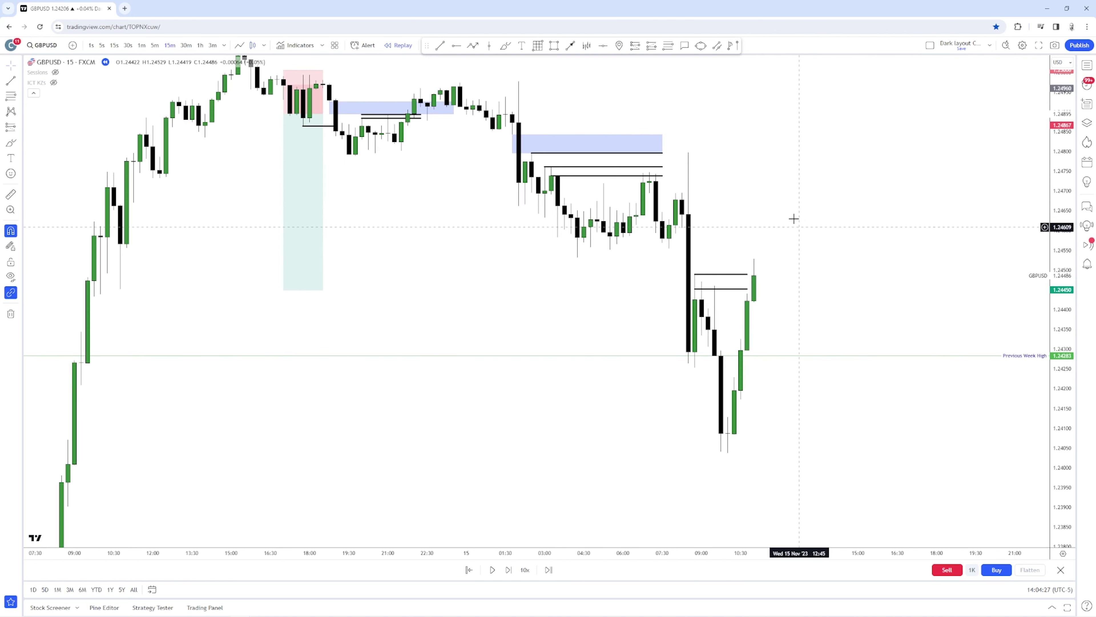
left_click(553, 46)
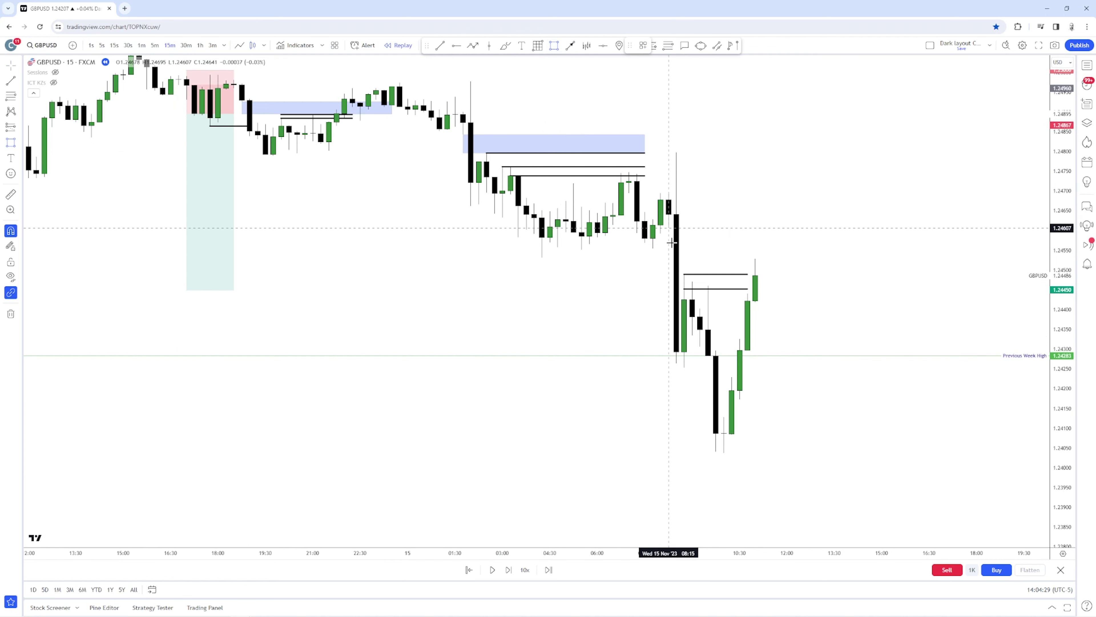
left_click(670, 234)
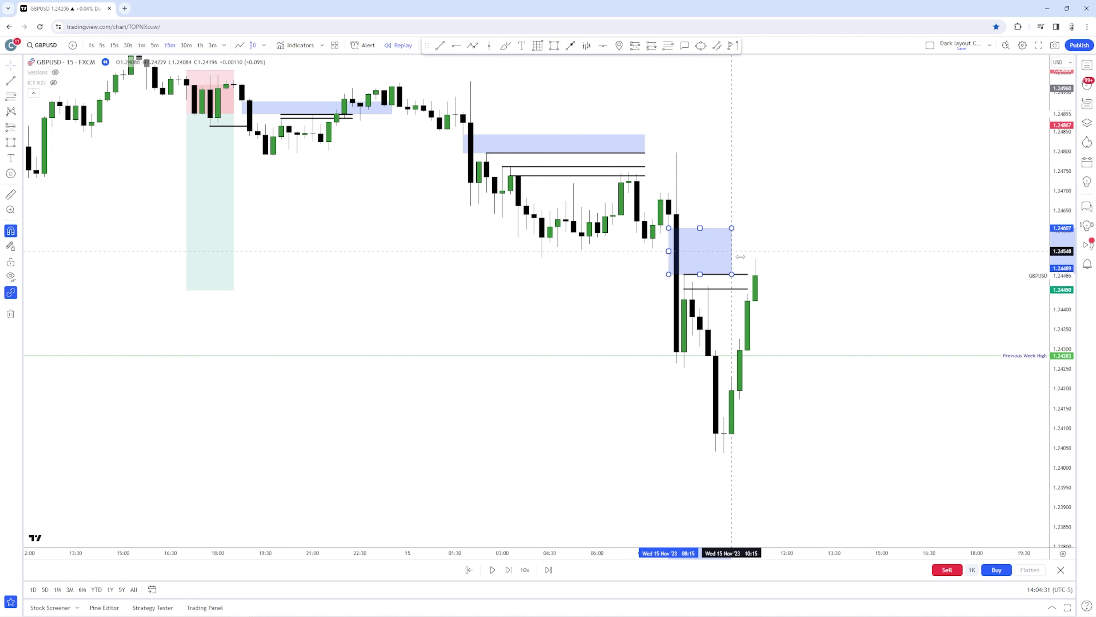
left_click(779, 275)
left_click(847, 253)
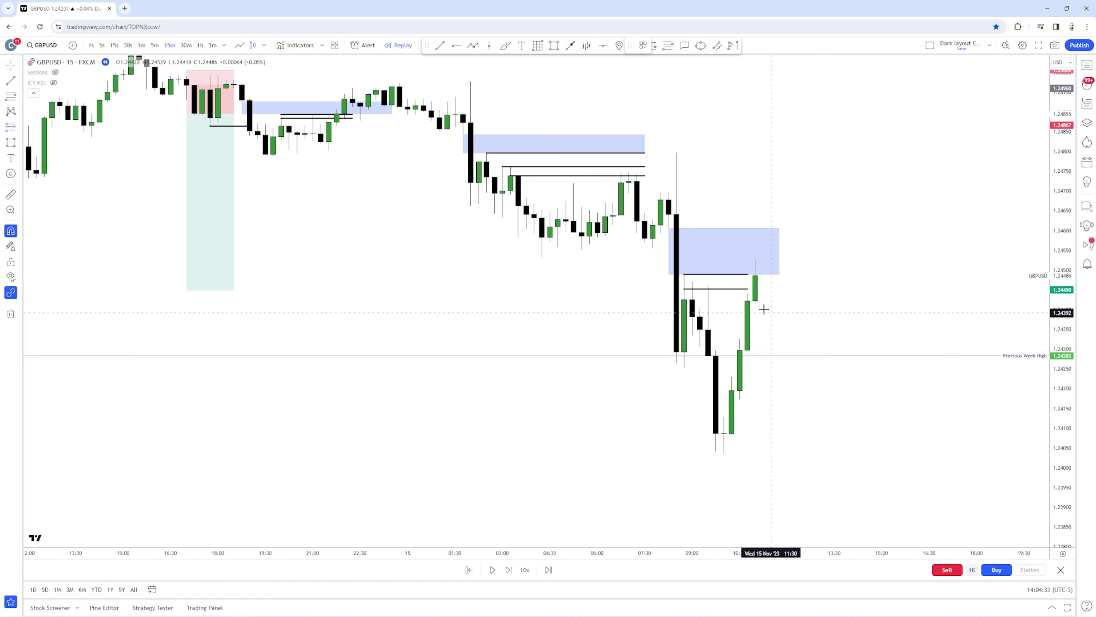
Step: Place a short position at 11:00 on 15 November with entry at 1.24489, stop at 1.24715 and target at 1.24037
left_click(754, 274)
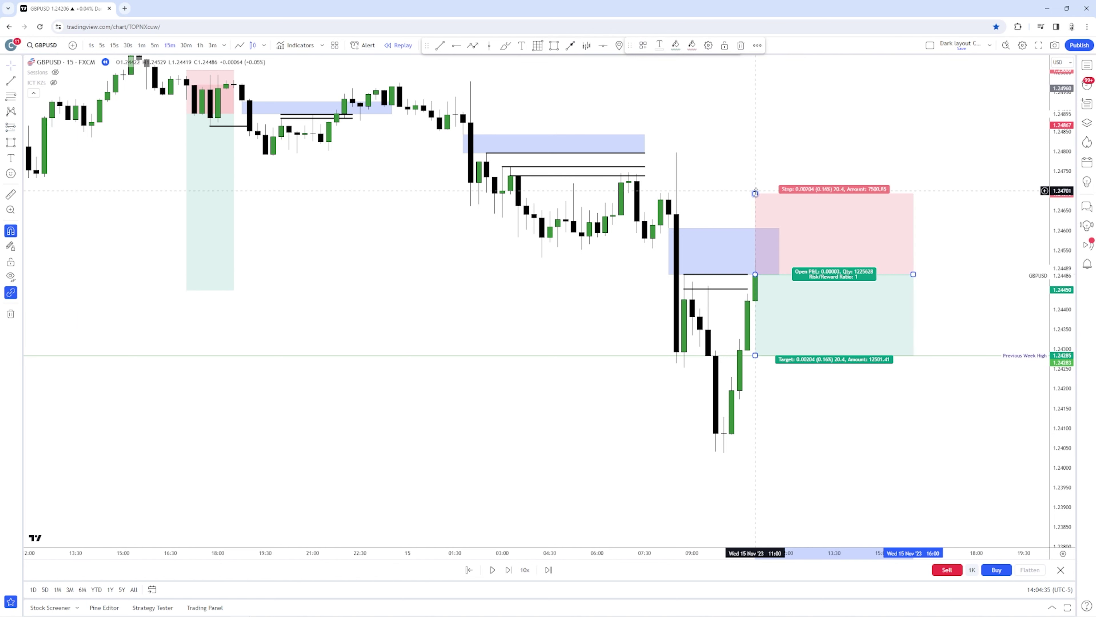
mouse_move(755, 193)
left_mouse_down()
mouse_move(759, 152)
mouse_move(760, 187)
left_mouse_up()
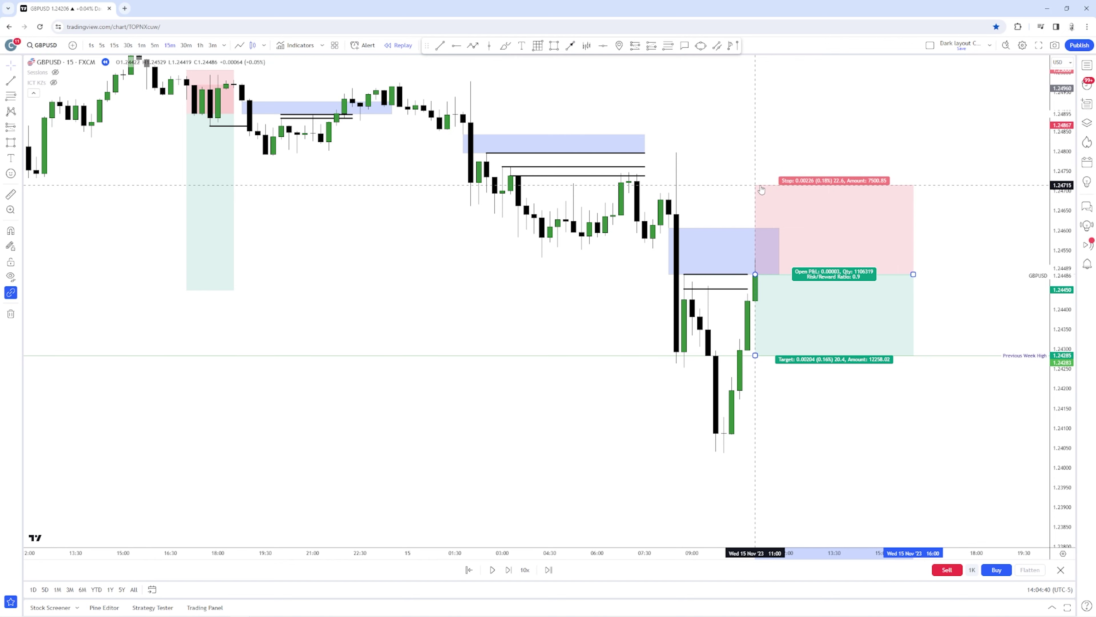
left_click_drag(755, 355, 759, 453)
Step: Advance the replay to the 02:45 candle on 16 November to play out the 11:00 short position
left_click_drag(922, 397, 908, 380)
key("shift+Right")
key("shift+Right")
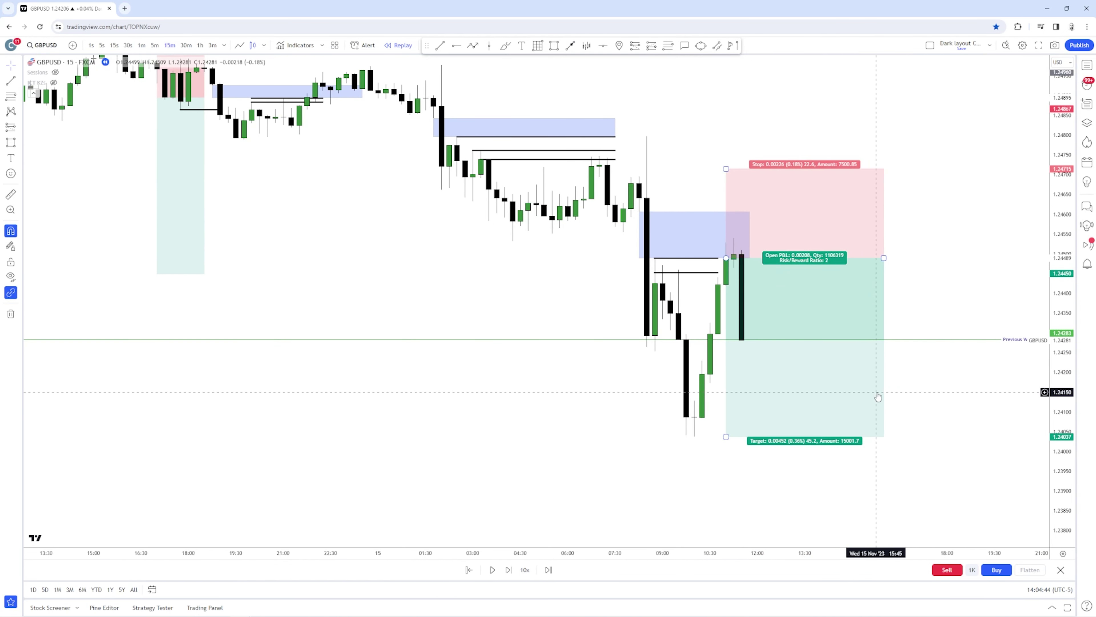
key("shift+Right")
key("shift+Right")
key("shift+Right")
key("shift+Right")
key("shift+Right")
key("shift+Right")
key("shift+Right")
key("shift+Right")
key("shift+Right")
key("shift+Right")
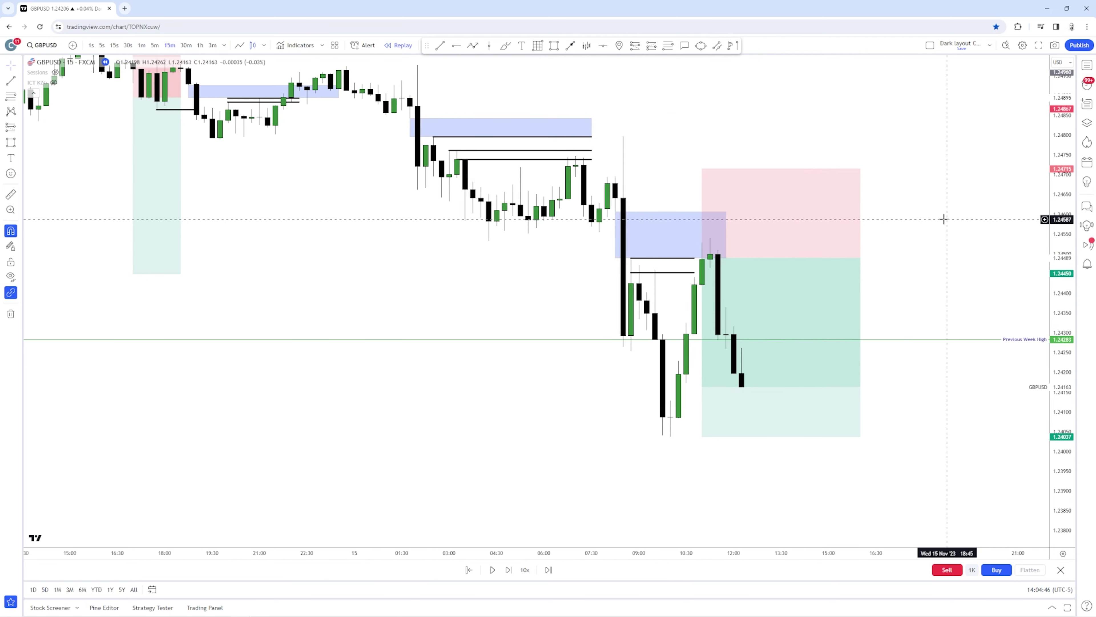
key("shift+Right")
key("shift+Right")
key("shift+Right")
key("shift+Right")
key("shift+Right")
key("shift+Right")
key("shift+Right")
key("shift+Right")
key("shift+Right")
key("shift+Right")
key("shift+Right")
key("shift+Right")
key("shift+Right")
key("shift+Right")
key("shift+Right")
key("shift+Right")
key("shift+Right")
key("shift+Right")
key("shift+Right")
key("shift+Right")
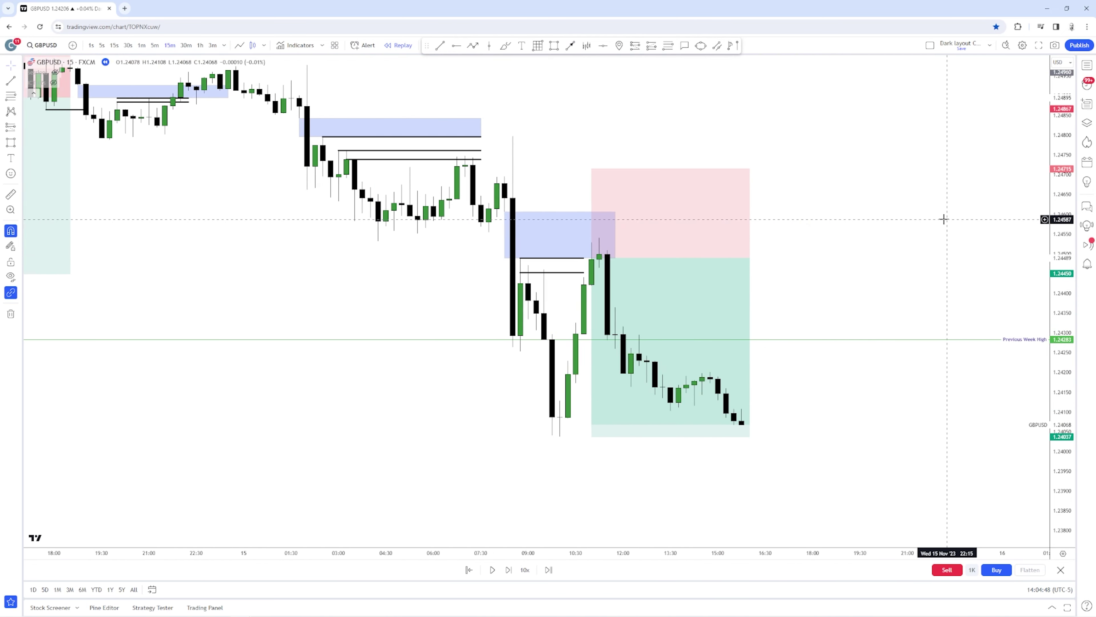
key("shift+Right")
key("shift+Right")
key("shift+Right")
key("shift+Right")
key("shift+Right")
key("shift+Right")
key("shift+Right")
key("shift+Right")
key("shift+Right")
key("shift+Right")
key("shift+Right")
scroll(765, 242, "down", 4)
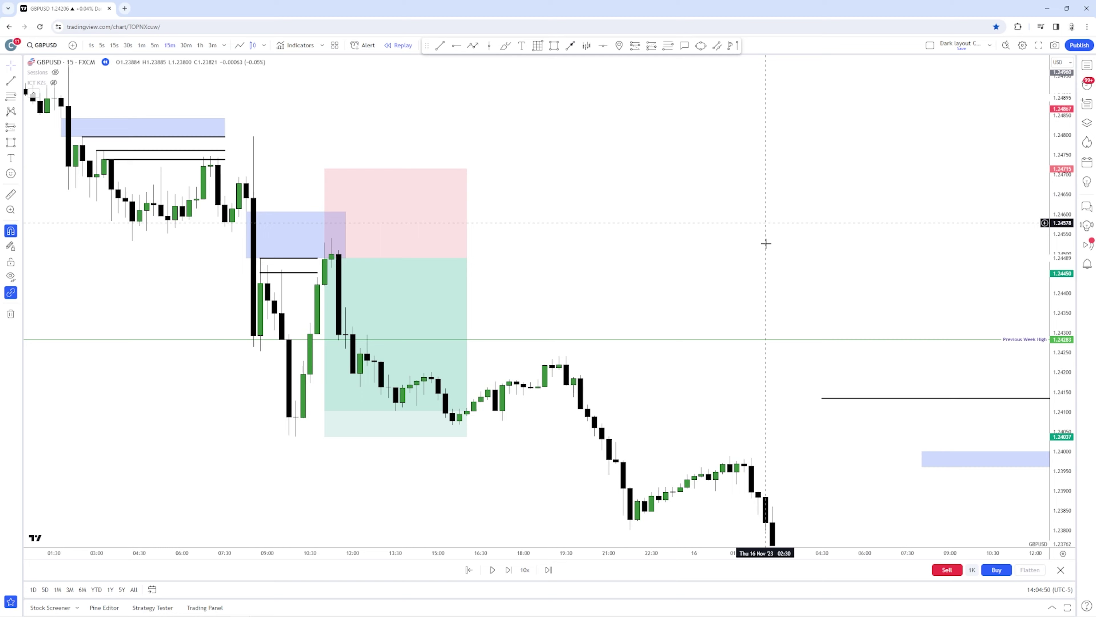
Step: Circle the falling candles around 20:30 on 15 November, near 1.2408, with a freehand brush stroke
left_click_drag(784, 423, 737, 318)
scroll(751, 384, "up", 5)
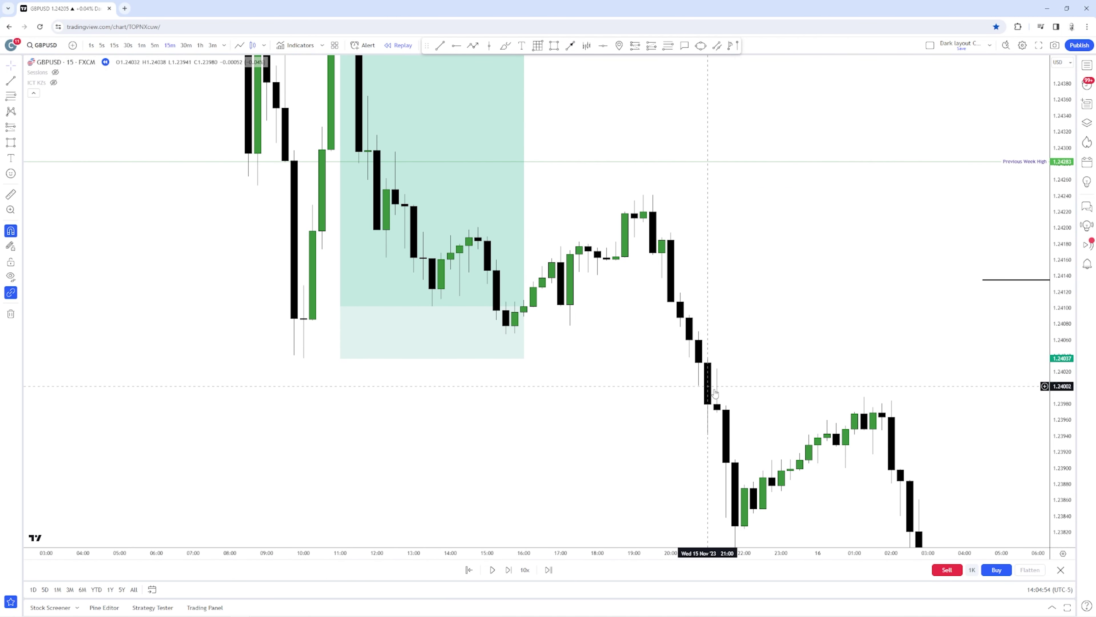
scroll(760, 344, "up", 1)
left_click_drag(785, 344, 673, 203)
left_click(505, 46)
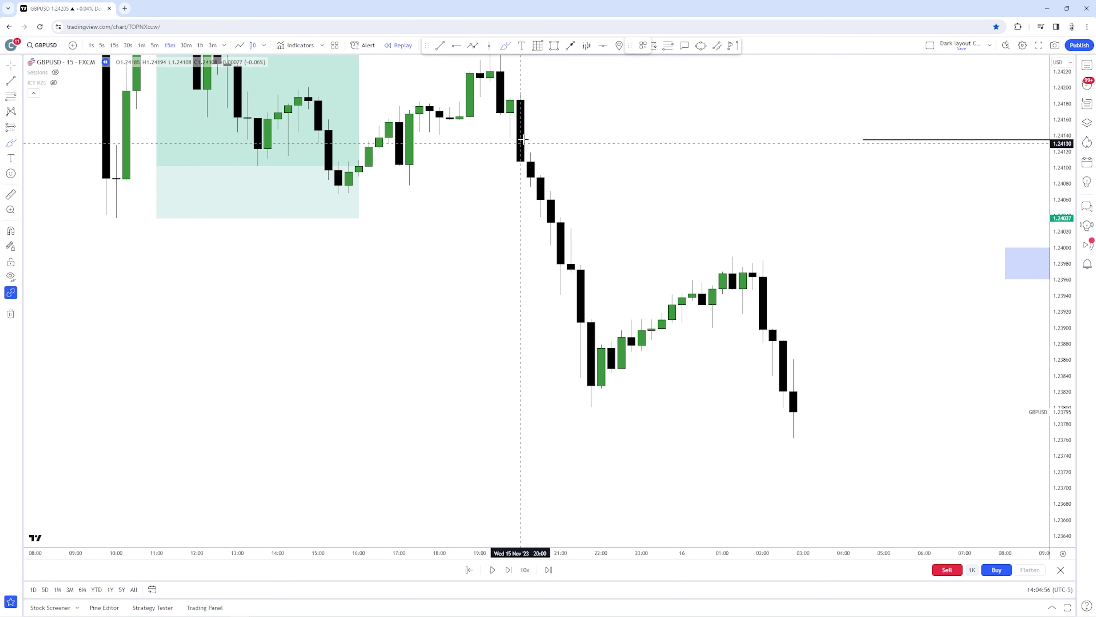
left_click_drag(518, 137, 532, 183)
key("Delete")
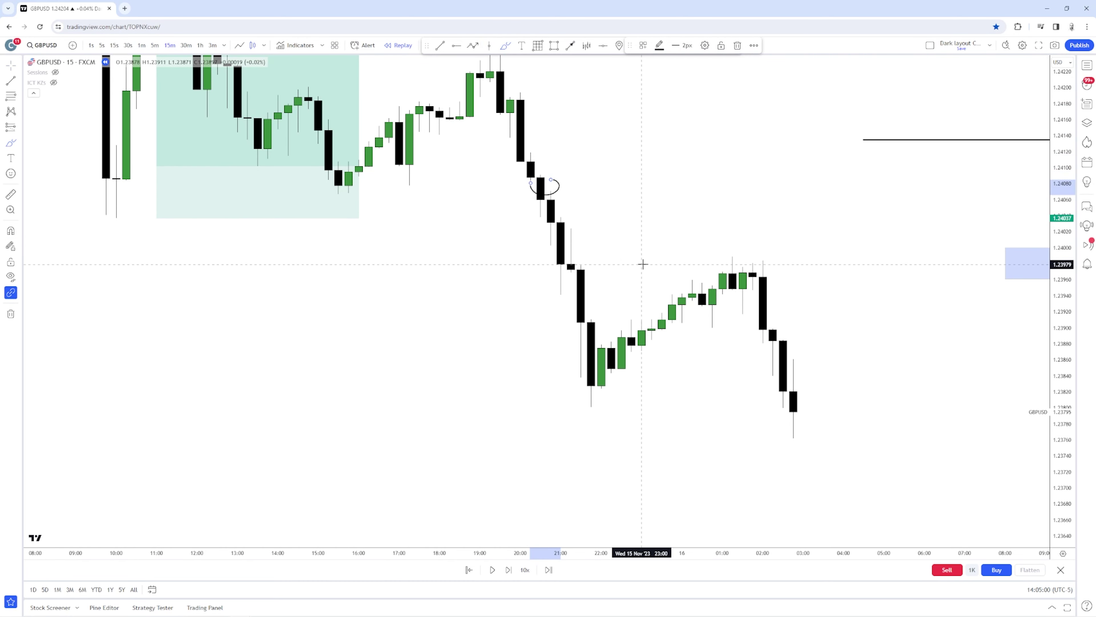
key("Escape")
Step: Circle the 09:30 candle's upper wick on 15 November, mark the zone's lower edge near 08:45, and remove both marks
left_click_drag(406, 215, 719, 429)
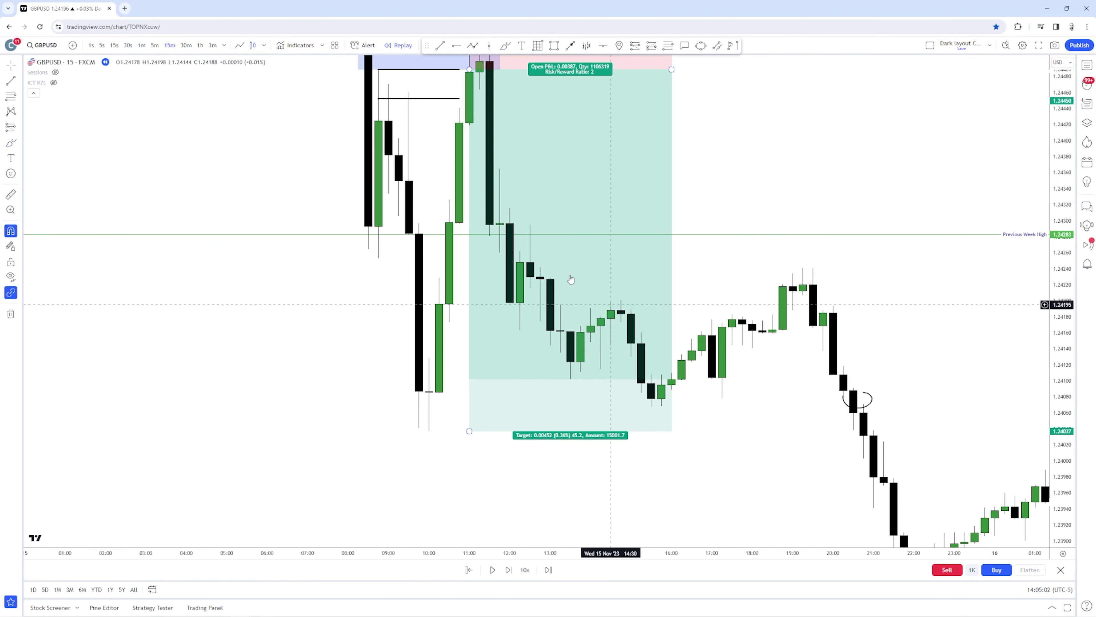
left_click_drag(711, 233, 883, 301)
left_click_drag(495, 140, 654, 347)
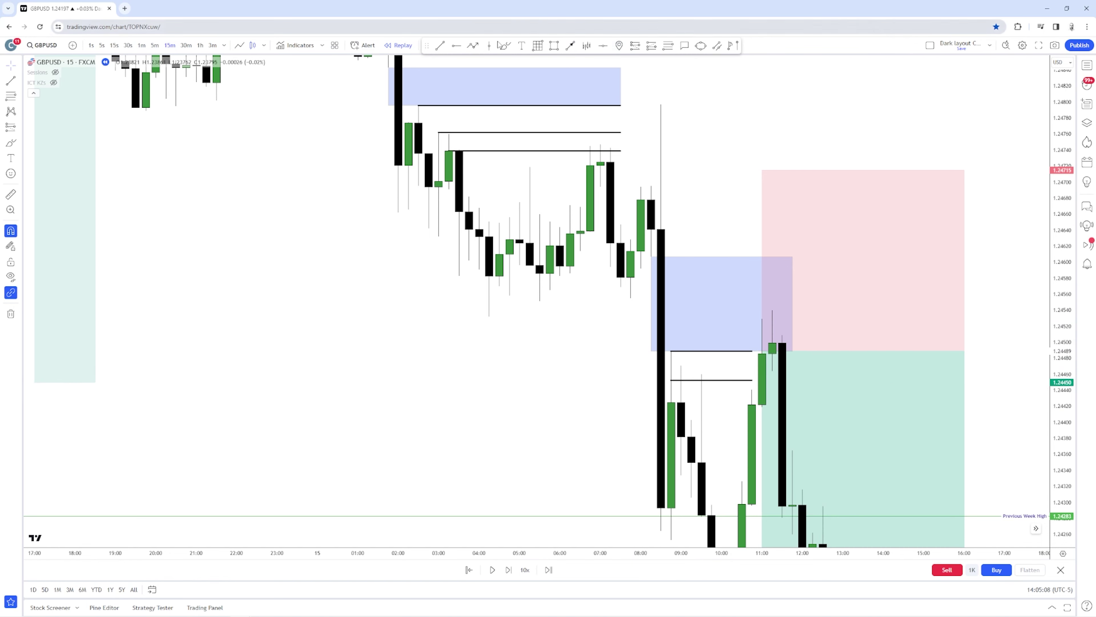
left_click(506, 45)
left_click_drag(699, 362, 693, 364)
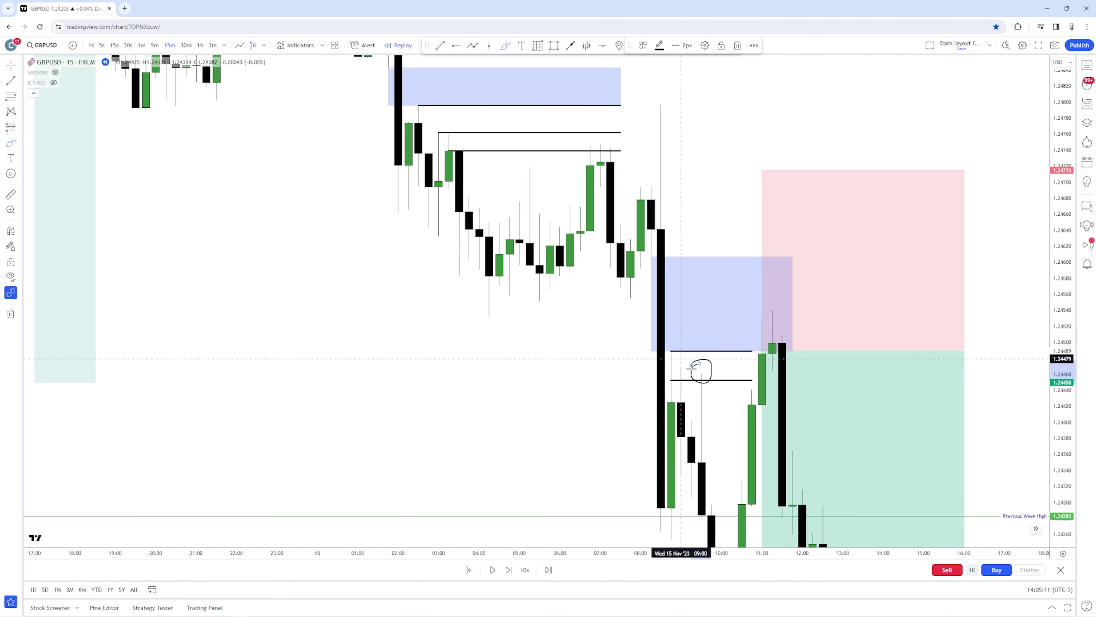
key("Delete")
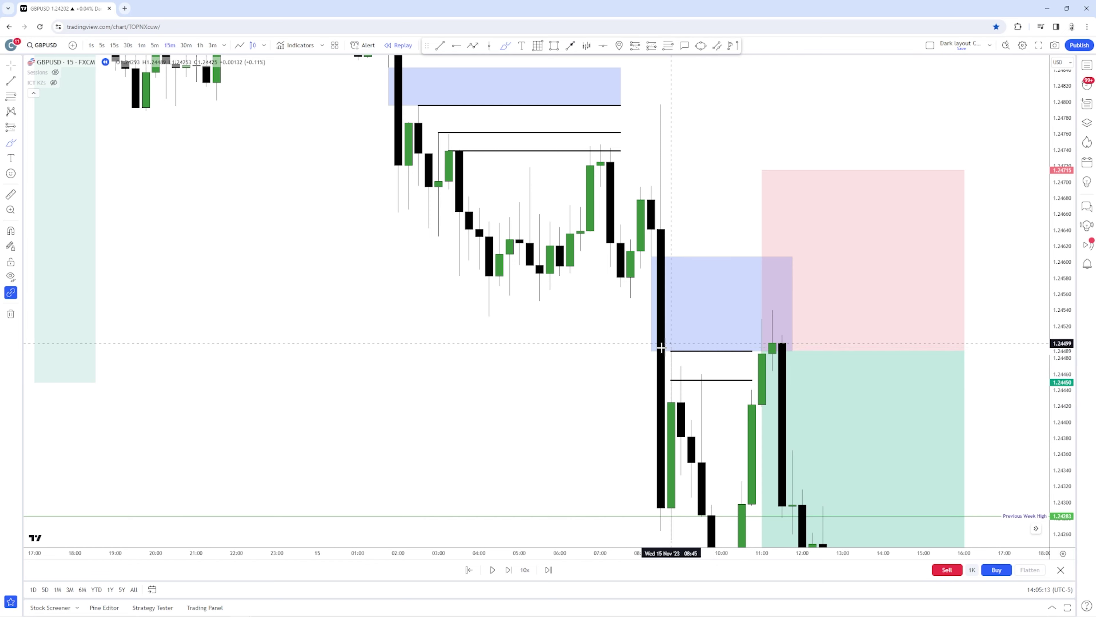
left_click_drag(670, 343, 671, 348)
key("ctrl+z")
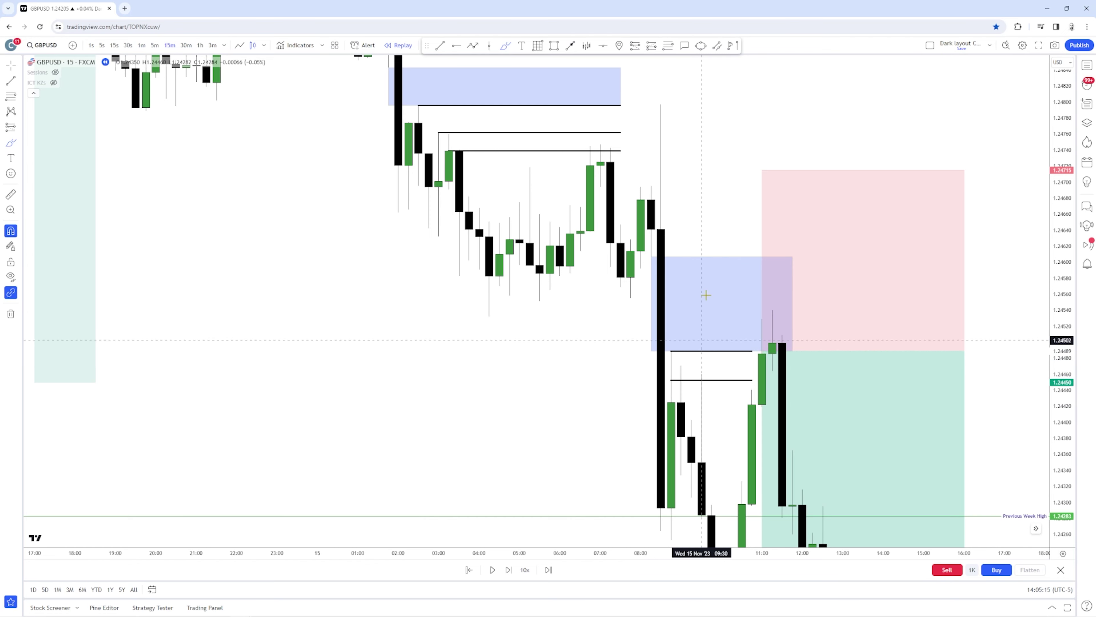
Step: Circle the highs near 03:15, 07:00 and 02:30 on 15 November one after another, removing each freehand mark
left_click_drag(717, 140, 743, 215)
left_click_drag(554, 256, 616, 294)
left_click(505, 46)
mouse_move(534, 238)
left_mouse_down()
mouse_move(535, 267)
mouse_move(532, 238)
left_mouse_up()
key("Delete")
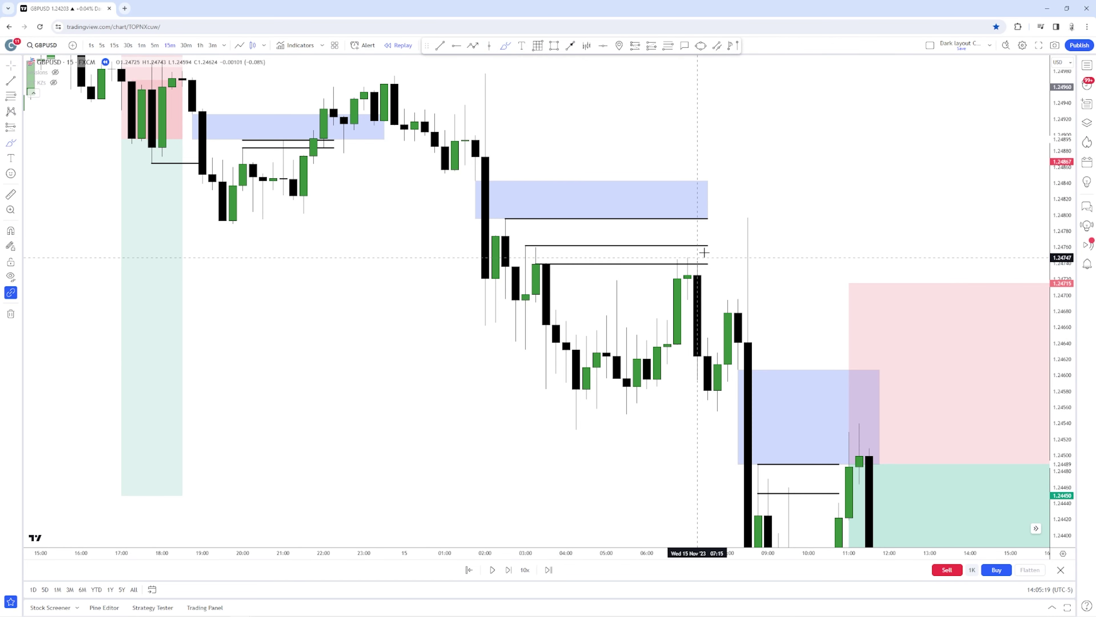
left_click_drag(685, 245, 670, 242)
key("Delete")
left_click_drag(504, 203, 491, 218)
key("Delete")
key("Escape")
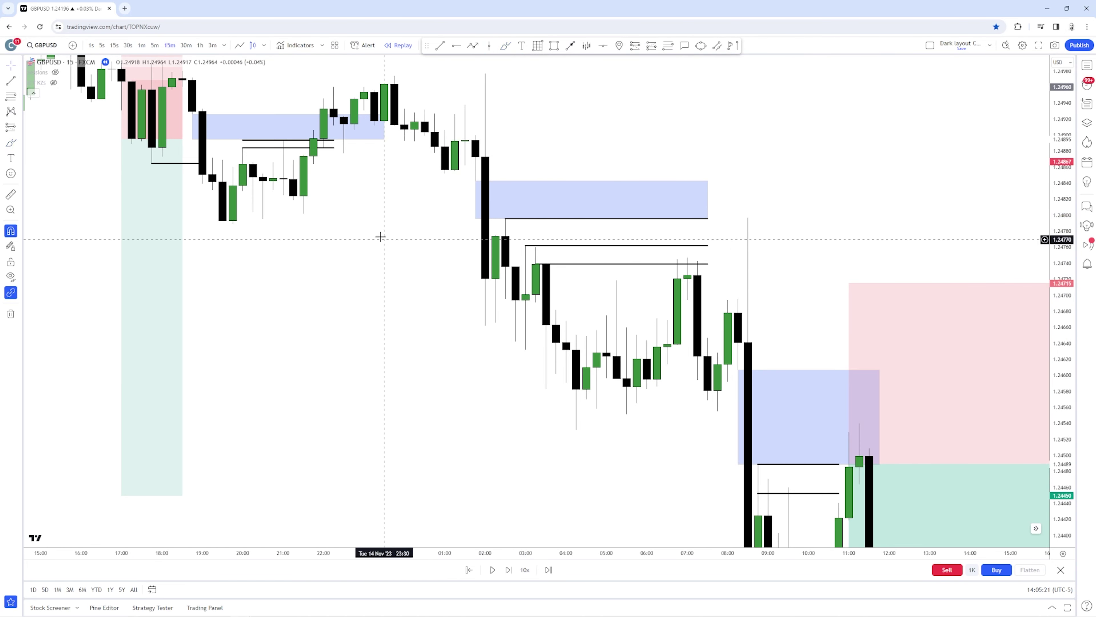
Step: Mark the highs around 21:00 on 14 November beside the two black lines with the brush and undo the mark
left_click_drag(344, 206, 606, 327)
left_click(535, 268)
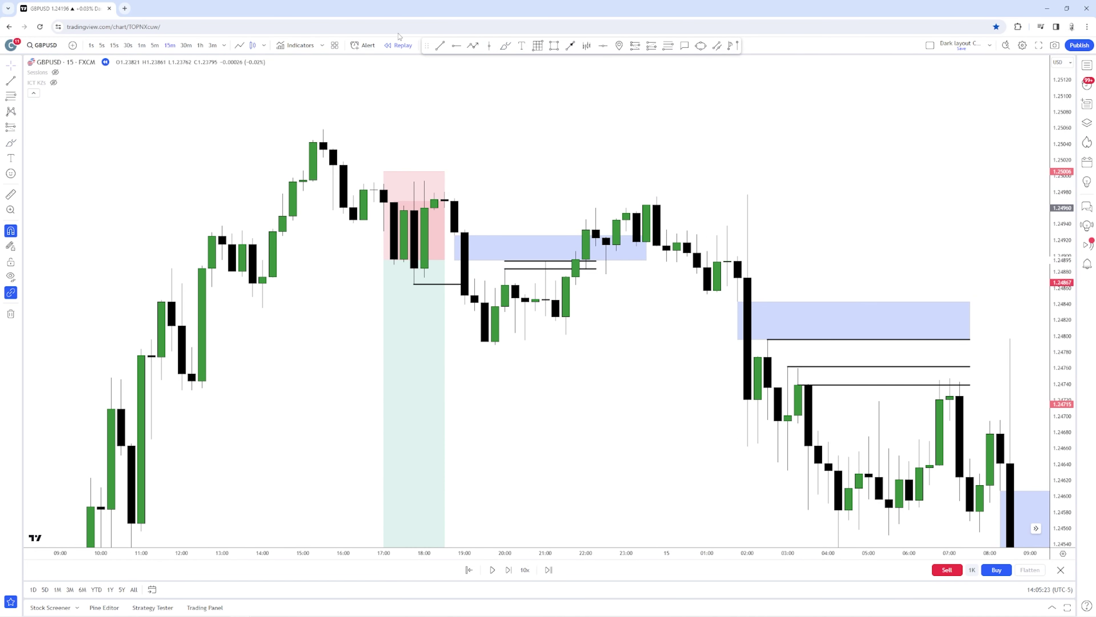
left_click(506, 46)
left_click_drag(523, 254, 546, 251)
key("ctrl+z")
key("ctrl+z")
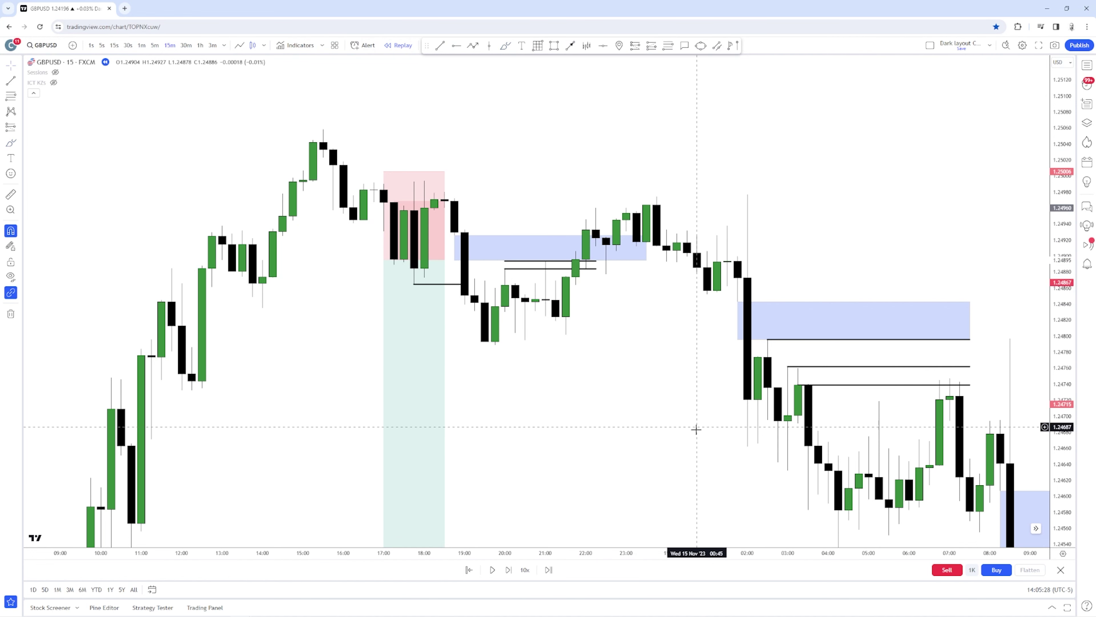
Step: Draw a black horizontal trend line at 1.23989 from the 01:15 high to 04:00 on 16 November
left_click_drag(734, 445, 425, 266)
left_click_drag(736, 266, 605, 163)
left_click_drag(1062, 250, 1062, 425)
left_click_drag(995, 342, 803, 254)
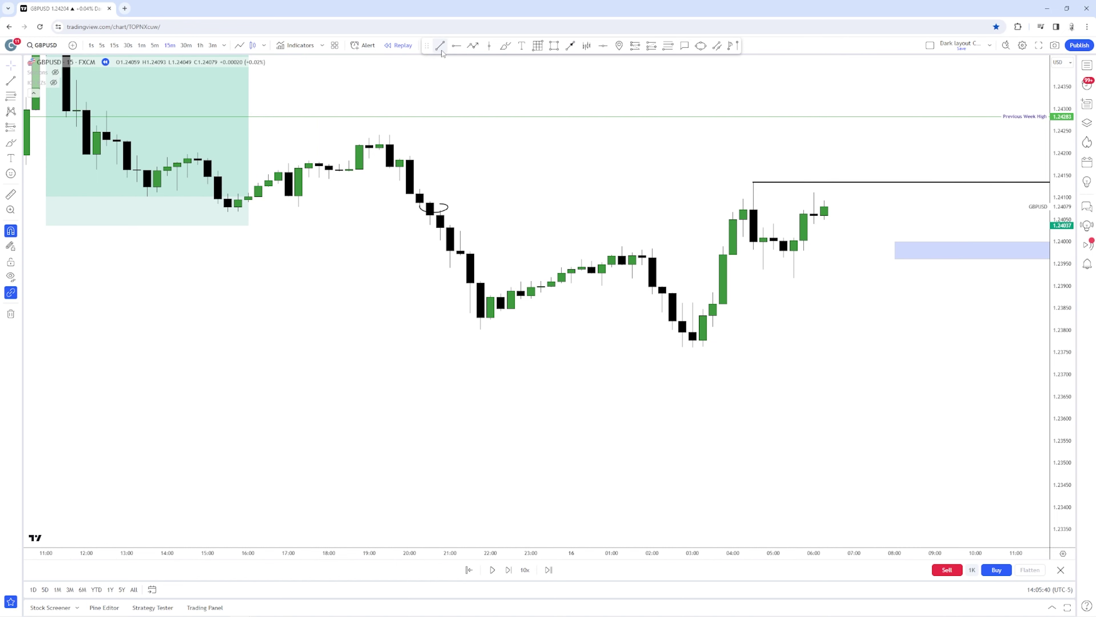
left_click(622, 243)
left_click(732, 246)
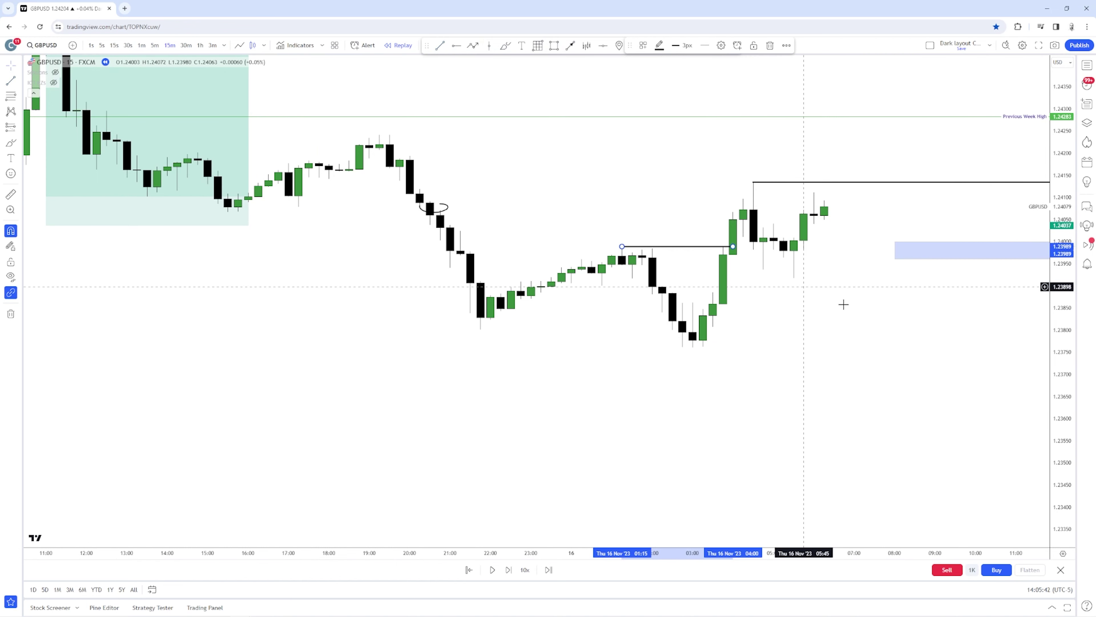
left_click(845, 302)
Step: Underline the 04:45 and 05:30 lows on 16 November with brush strokes, circle both lows and delete the circle
left_click_drag(855, 293, 771, 301)
scroll(772, 300, "up", 1)
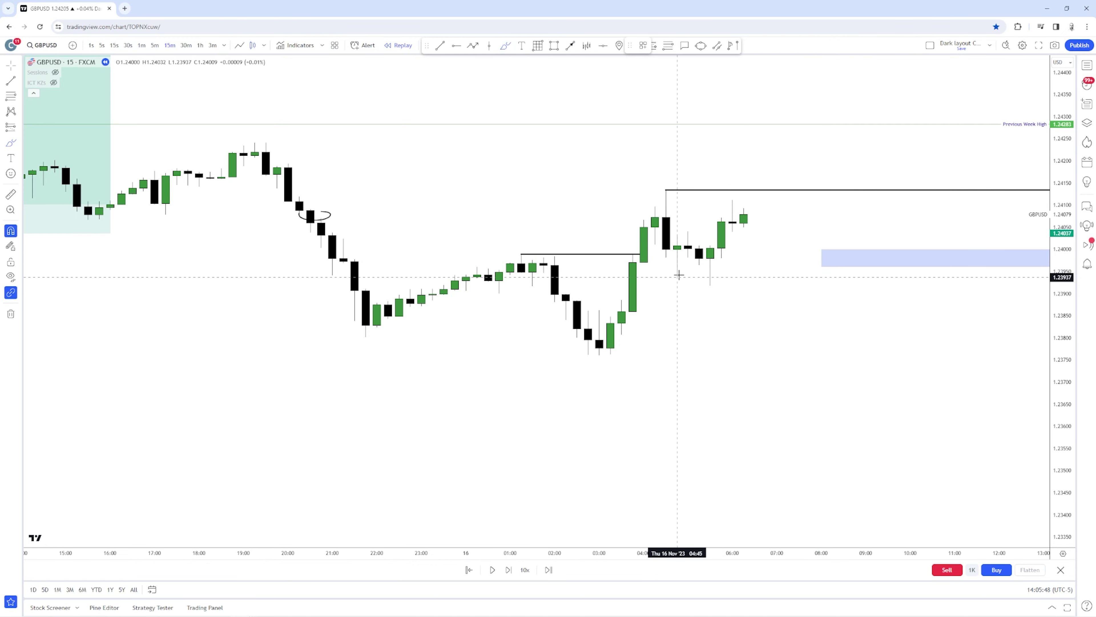
left_click_drag(675, 274, 755, 274)
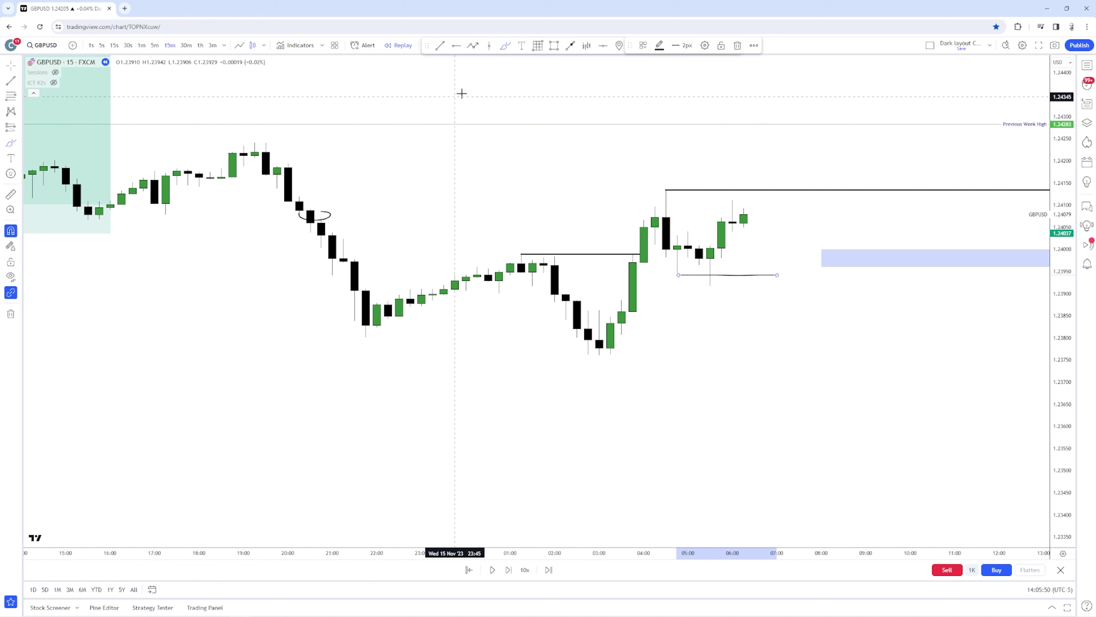
left_click_drag(710, 285, 765, 286)
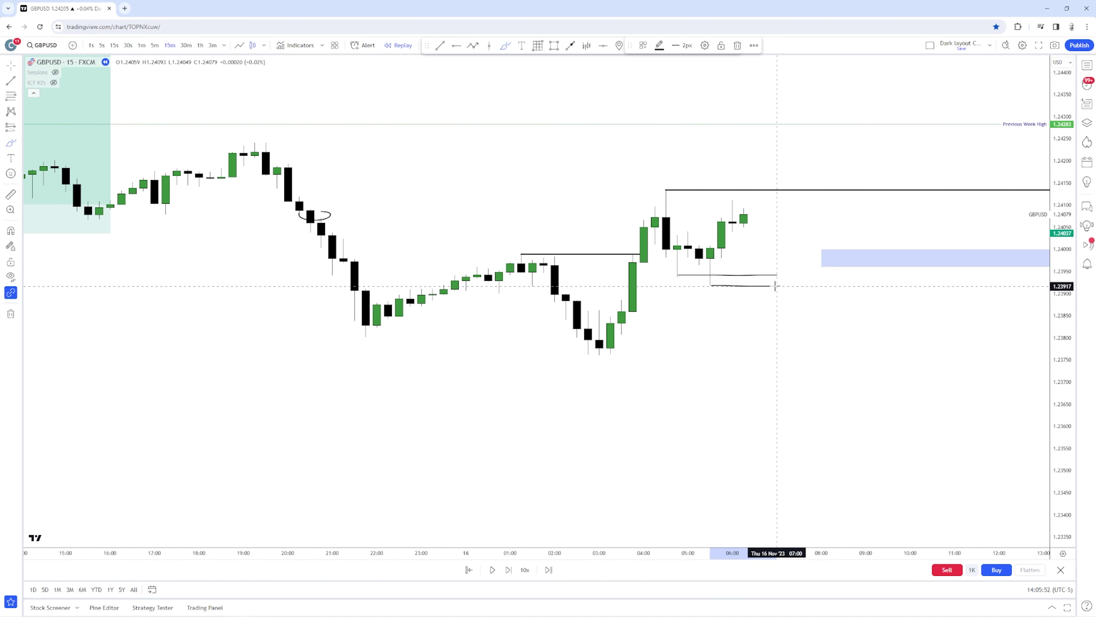
mouse_move(698, 268)
left_mouse_down()
mouse_move(664, 281)
mouse_move(710, 271)
left_mouse_up()
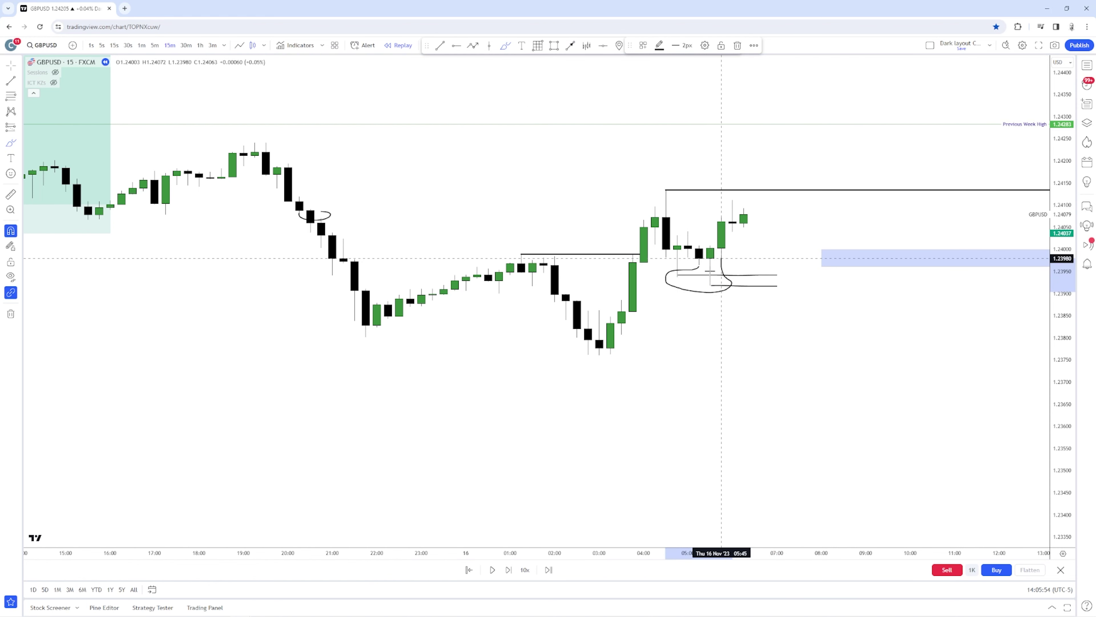
key("Delete")
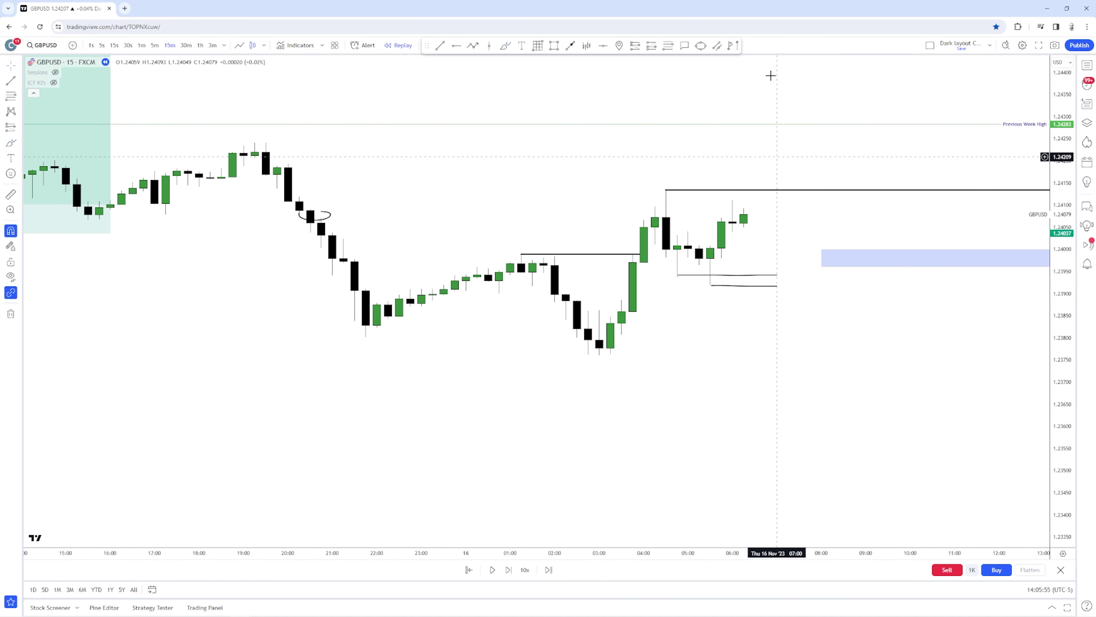
Step: Draw a blue zone below the 05:30 low, from about 03:30 to 08:00 on 16 November
left_click(554, 45)
left_click_drag(618, 290, 821, 300)
left_click(611, 84)
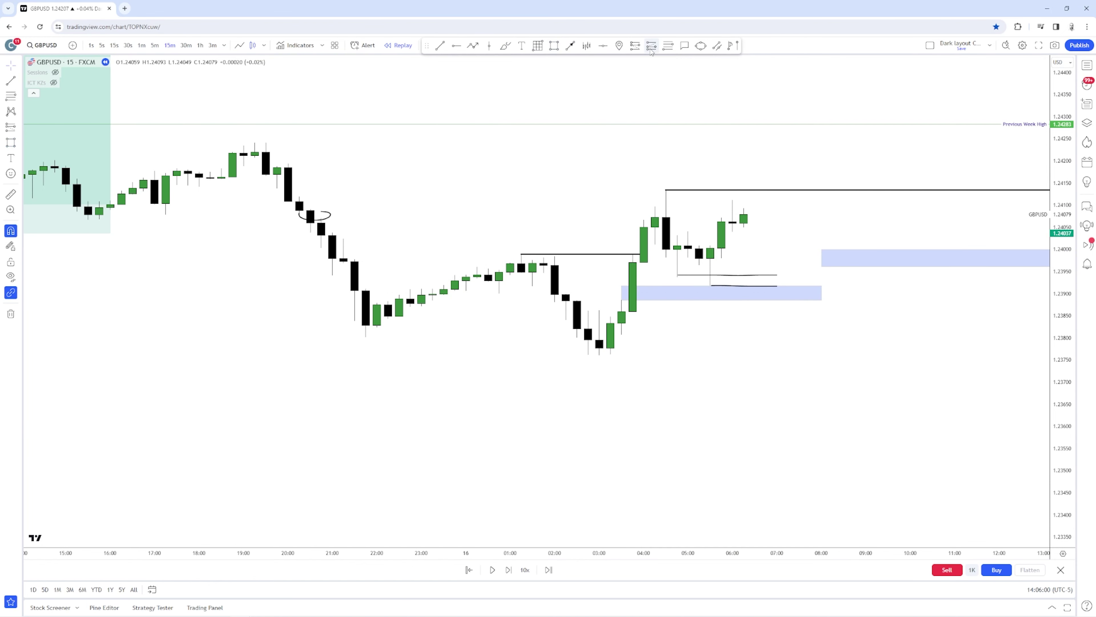
Step: Place a long position at 07:00 on 16 November with entry 1.23916, stop 1.23759 and target 1.24289
left_click(781, 286)
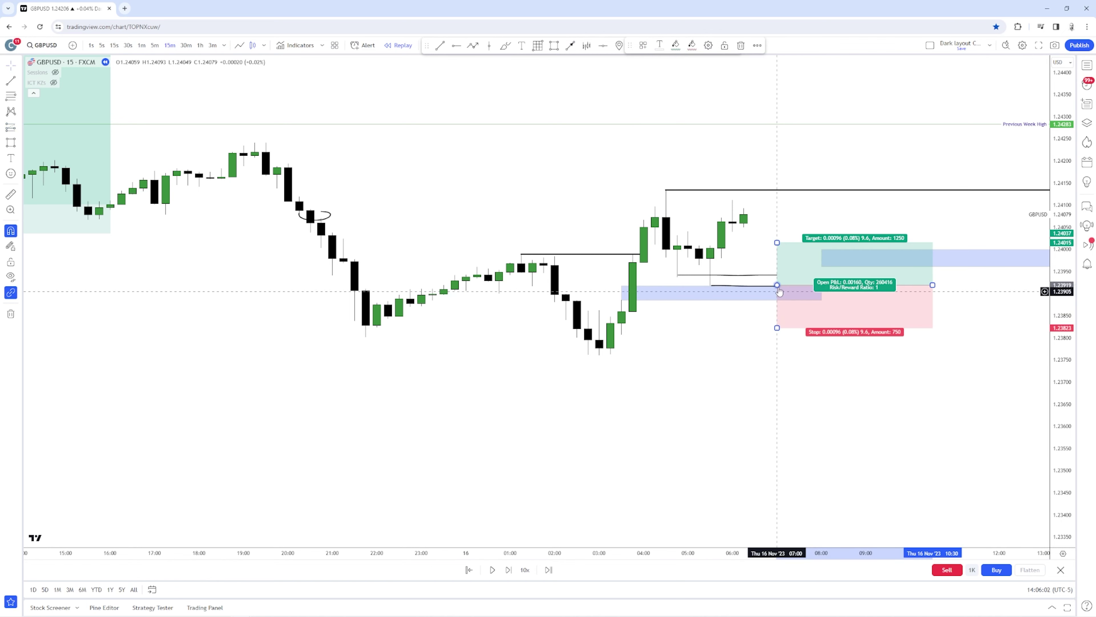
left_click_drag(787, 278, 787, 279)
left_click_drag(777, 328, 777, 356)
left_click_drag(777, 243, 776, 121)
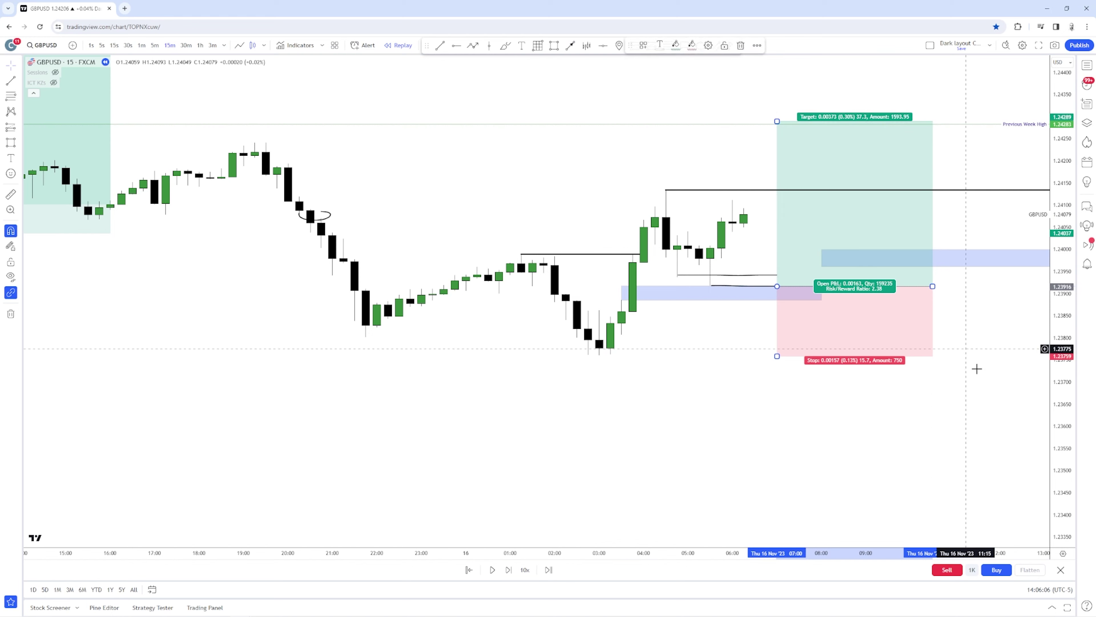
left_click(975, 369)
Step: Advance the replay bar by bar to the 09:15 candle on 16 November
key("shift+Right")
key("shift+Right")
key("shift+Right")
key("shift+Right")
key("shift+Right")
key("shift+Right")
key("shift+Right")
key("shift+Right")
key("shift+Right")
key("shift+Right")
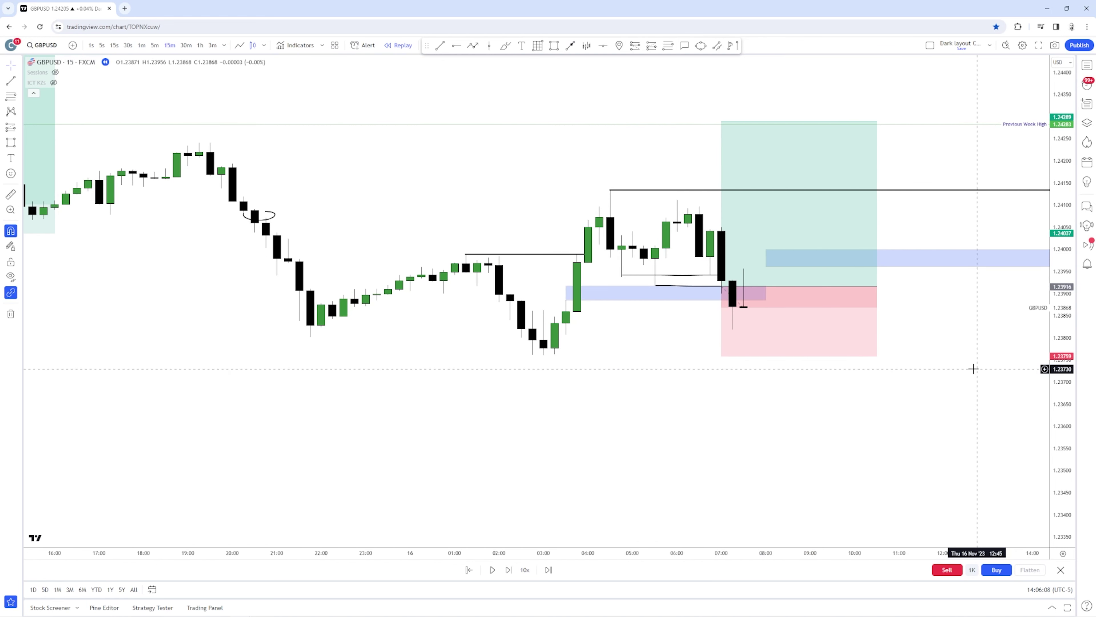
key("shift+Right")
key("shift+Right")
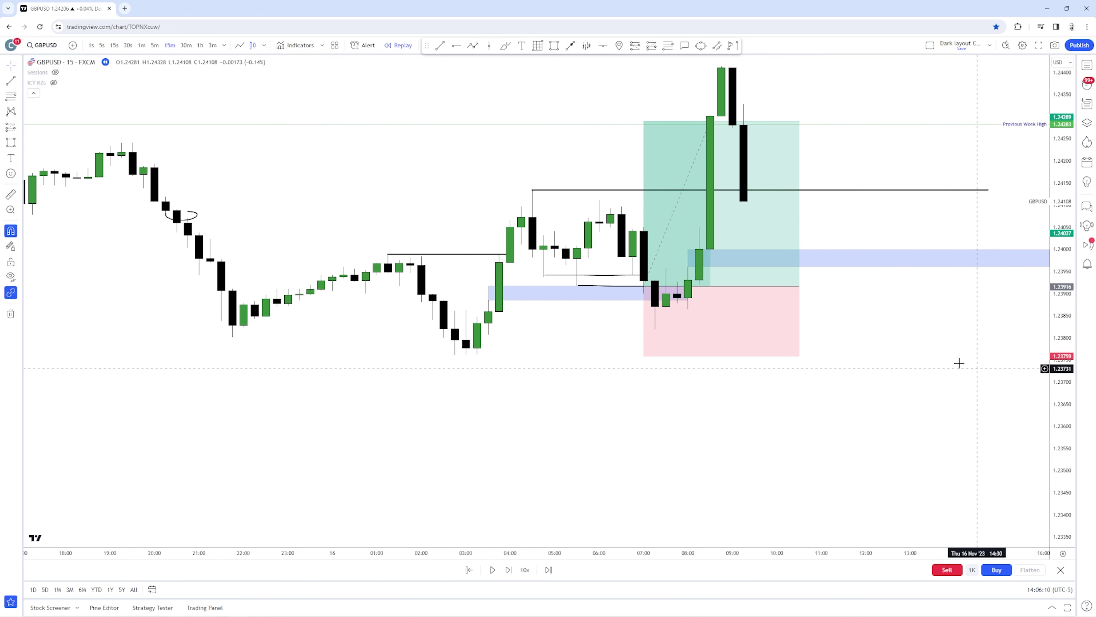
scroll(949, 365, "down", 2)
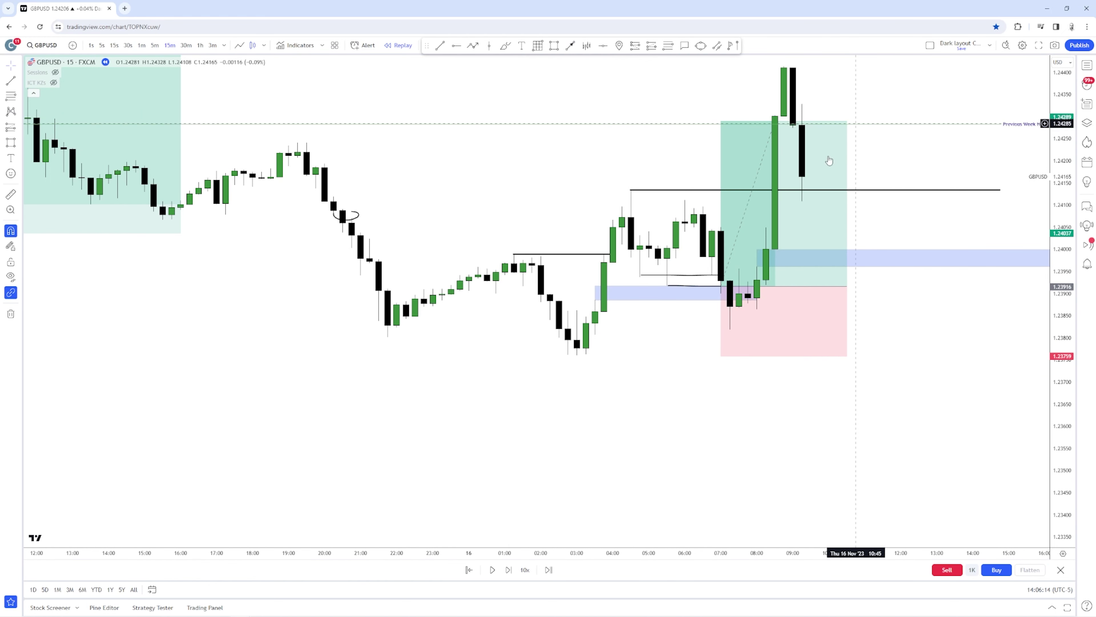
Step: Delete the 07:00 long position, the blue zone beneath the lows and the brush strokes under the 04:45 and 05:30 lows
mouse_move(824, 239)
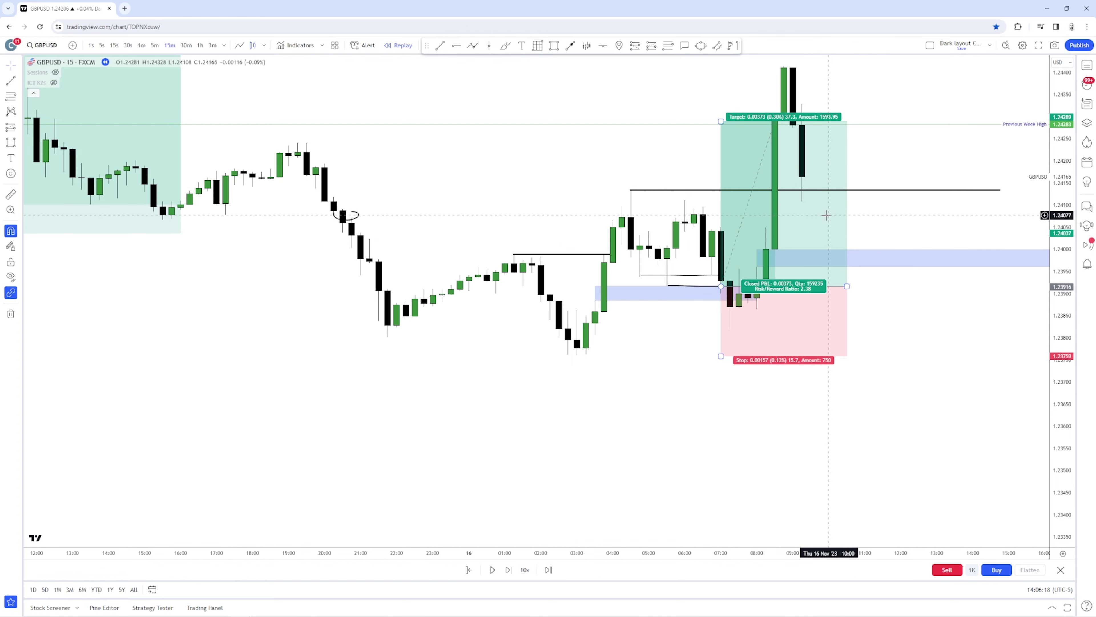
key("Delete")
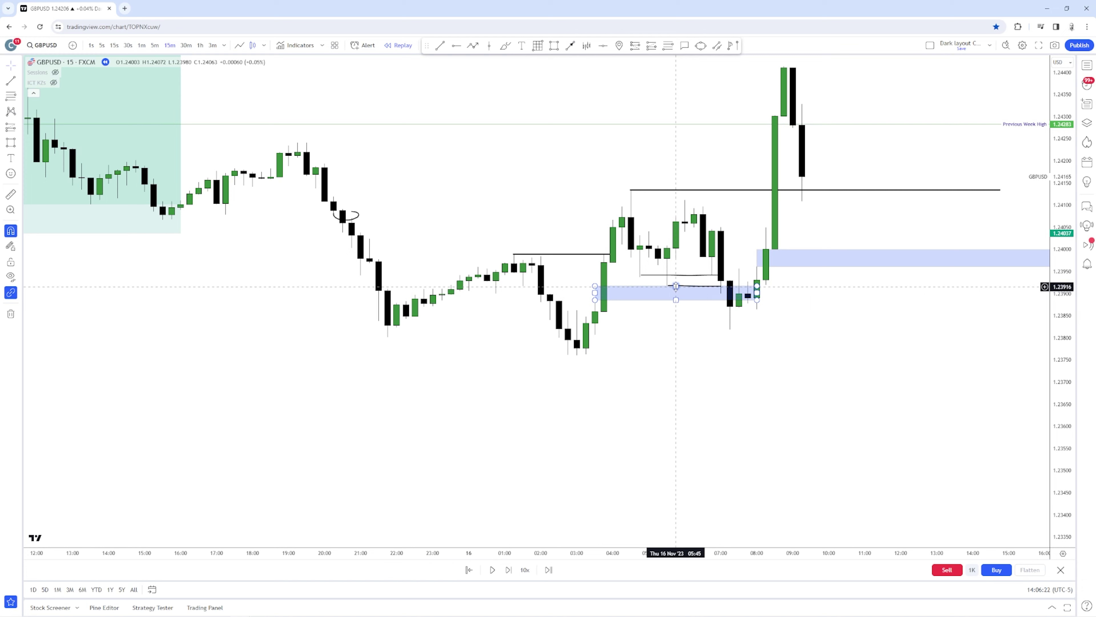
key("Delete")
left_click(681, 276)
key("Delete")
Step: Draw a blue zone from 08:15 on 16 November between about 1.24049 and 1.24107, and place a long position at 12:45 with entry 1.24107
left_click_drag(910, 153, 836, 171)
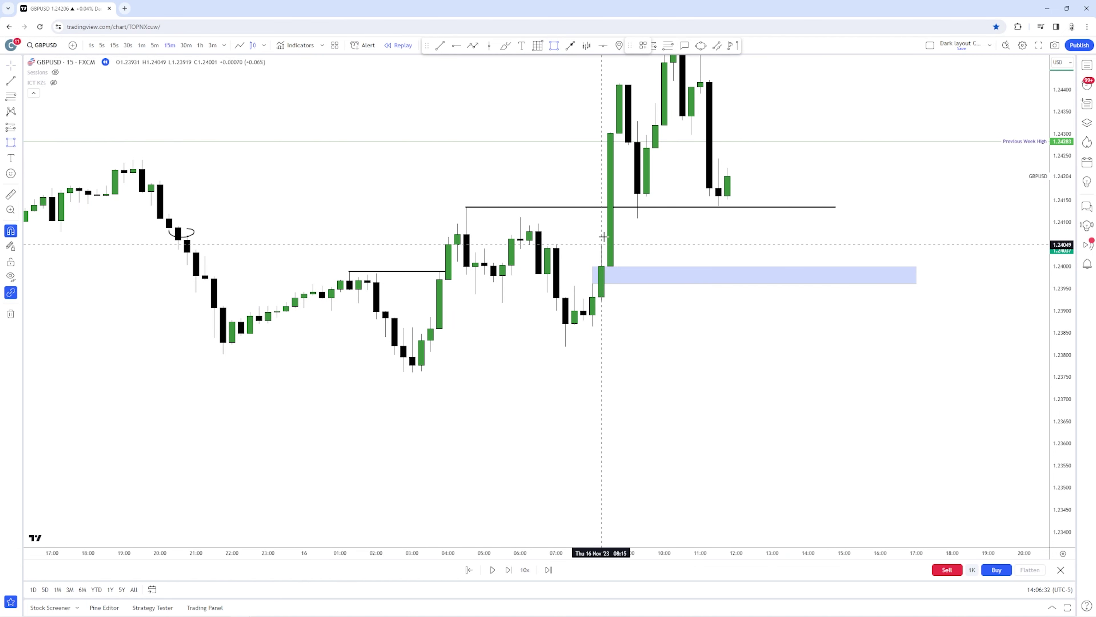
mouse_move(602, 243)
left_mouse_down()
mouse_move(635, 227)
mouse_move(871, 231)
left_mouse_up()
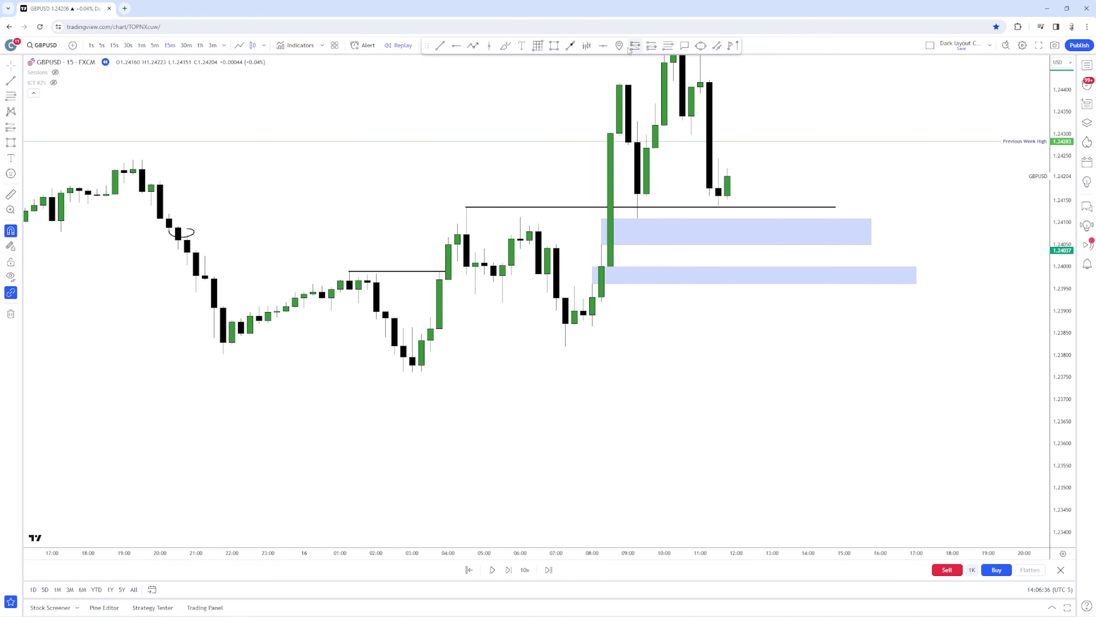
left_click(764, 219)
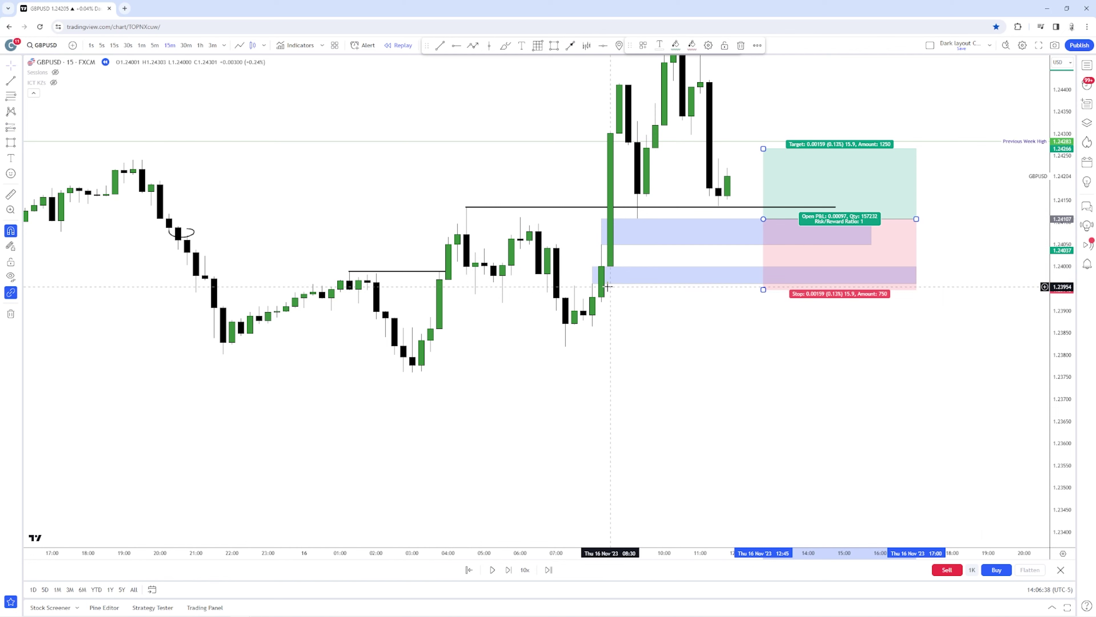
left_click(529, 104)
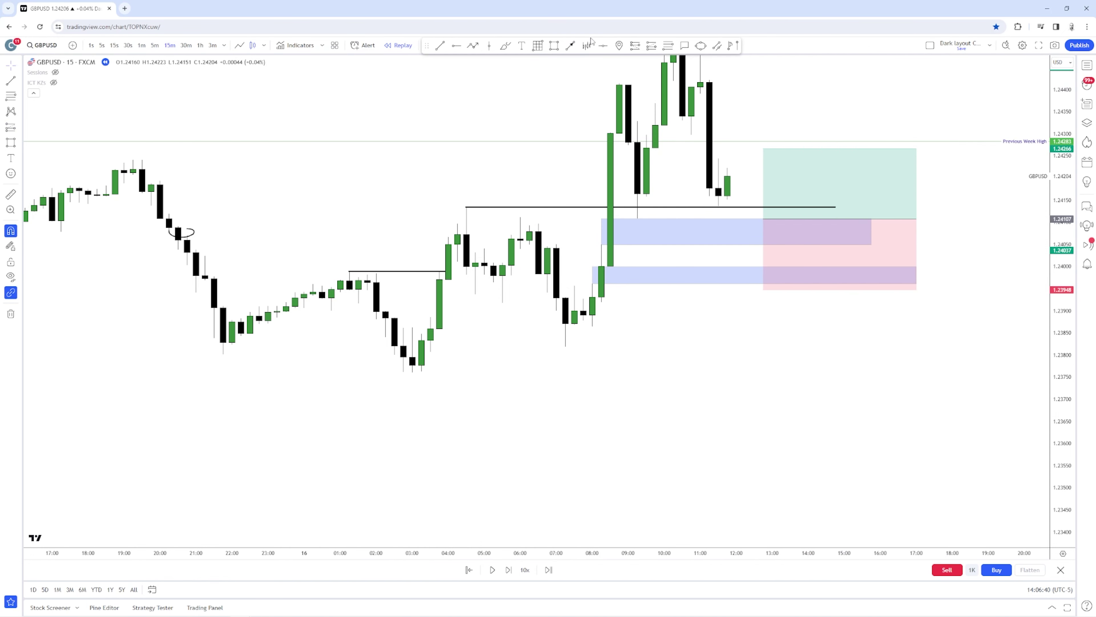
Step: Circle the 09:15 and 11:30 lows on 16 November with the brush and undo both marks
left_click(504, 50)
mouse_move(636, 206)
left_mouse_down()
mouse_move(651, 216)
mouse_move(613, 209)
left_mouse_up()
left_click_drag(719, 194, 697, 197)
key("ctrl+z")
key("ctrl+z")
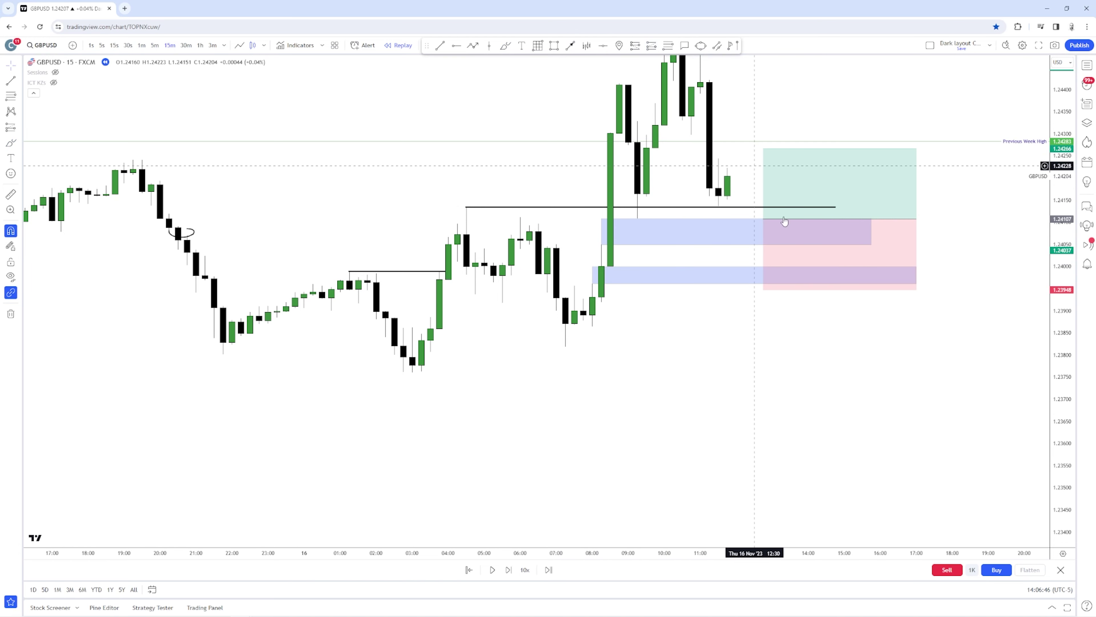
Step: Lower the long position's stop to 1.23866, try moving its entry down to the lower zone and undo that move
left_click_drag(762, 289, 766, 326)
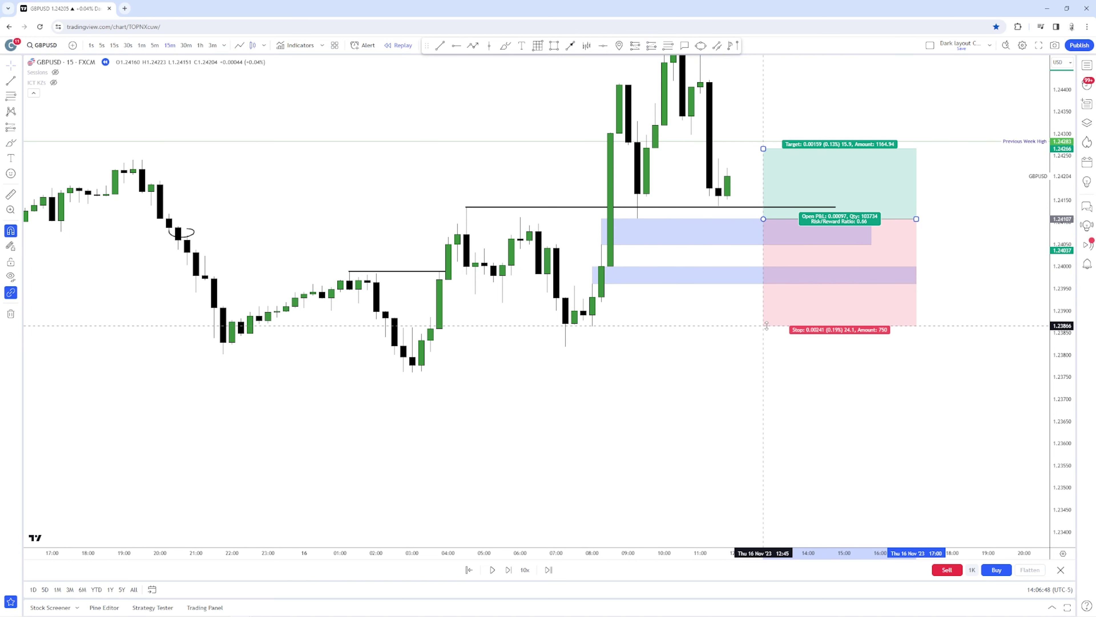
left_click_drag(764, 220, 758, 267)
key("ctrl+z")
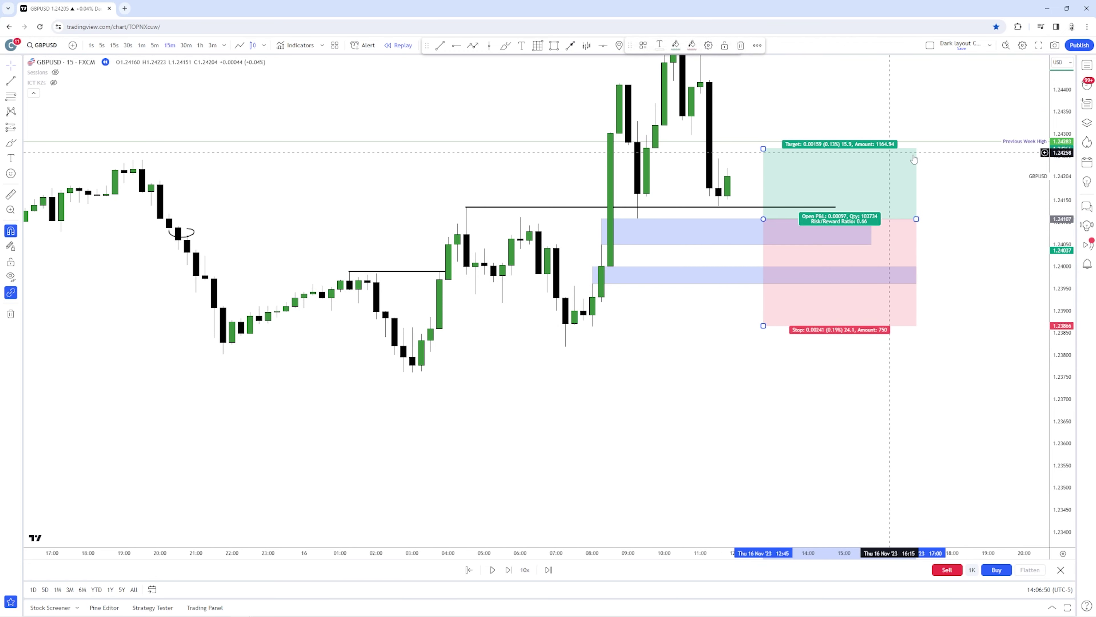
left_click(933, 169)
Step: Advance the replay bar by bar to the latest candle at 14:00 on 16 November
key("shift+Right")
key("shift+Right")
key("shift+Right")
key("shift+Right")
key("shift+Right")
key("shift+Right")
key("shift+Right")
key("shift+Right")
key("shift+Right")
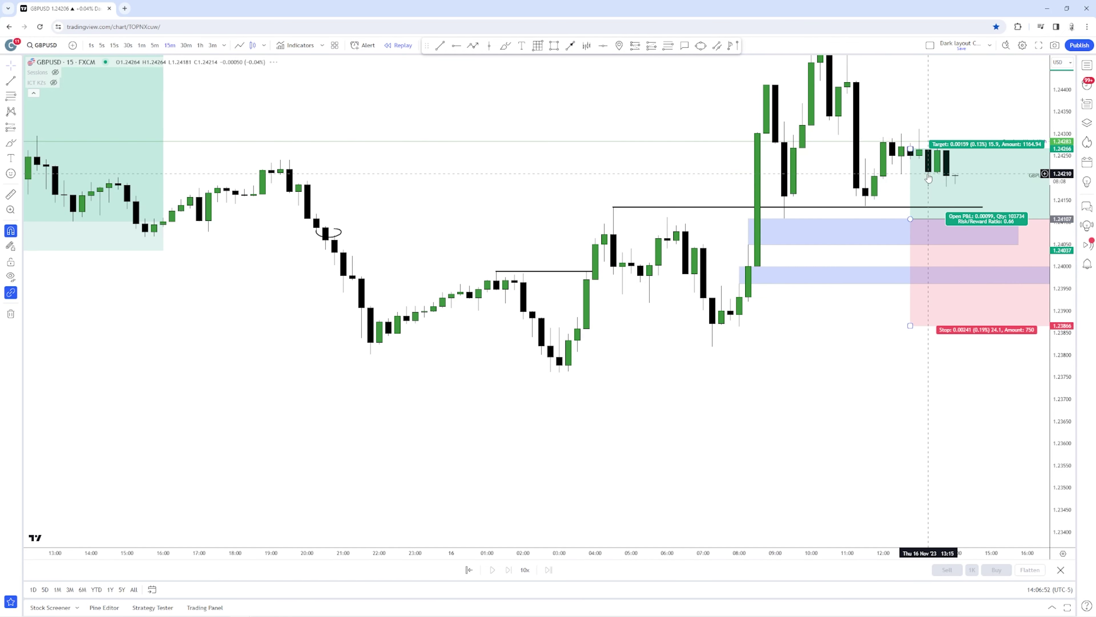
Step: Extend the black line from the 04:30 high to 15:30 and raise the long position's target to 1.24559
left_click_drag(939, 120, 746, 159)
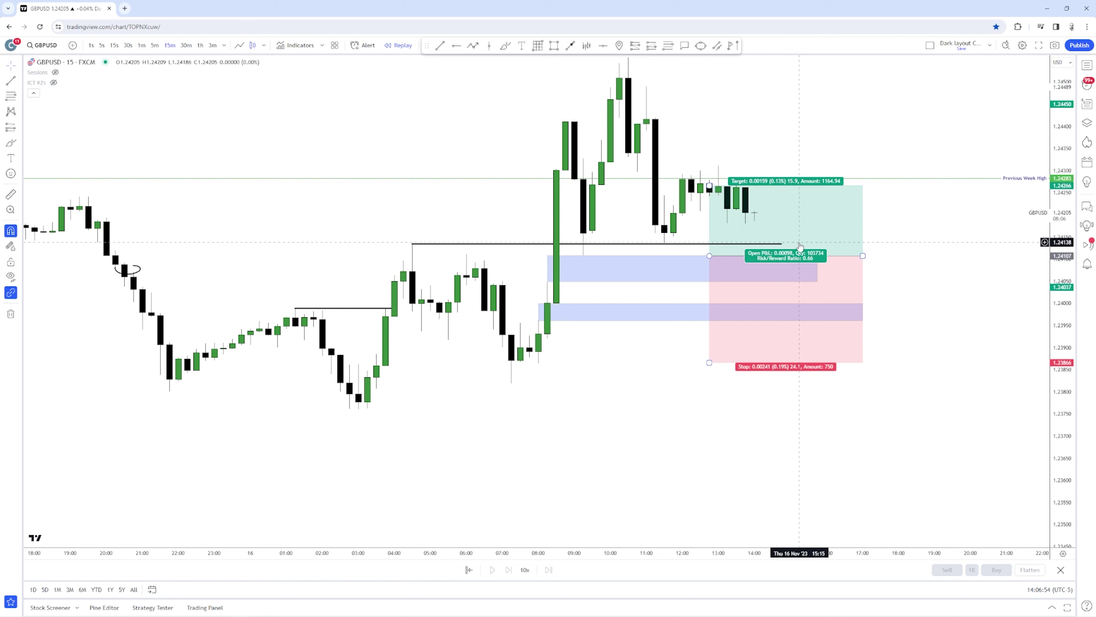
left_click_drag(782, 245, 809, 245)
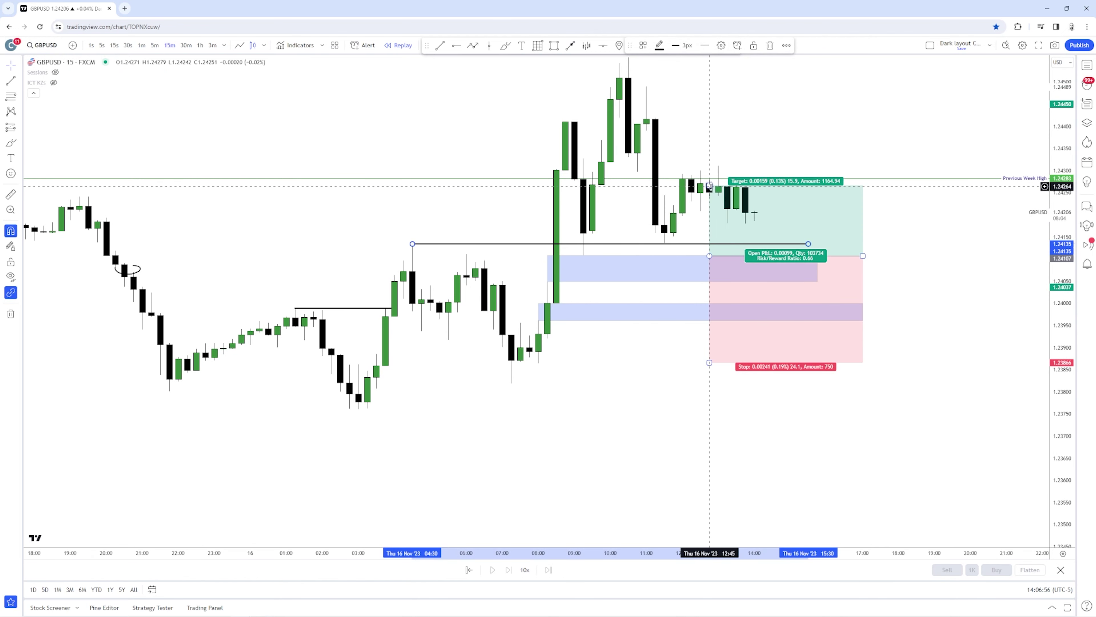
left_click_drag(710, 186, 709, 78)
left_click_drag(935, 104, 931, 203)
left_click_drag(706, 176, 706, 156)
left_click(925, 165)
Step: Remove the upper blue zone at the long position's entry and review the marked trades from 14 to 16 November
scroll(885, 328, "down", 1)
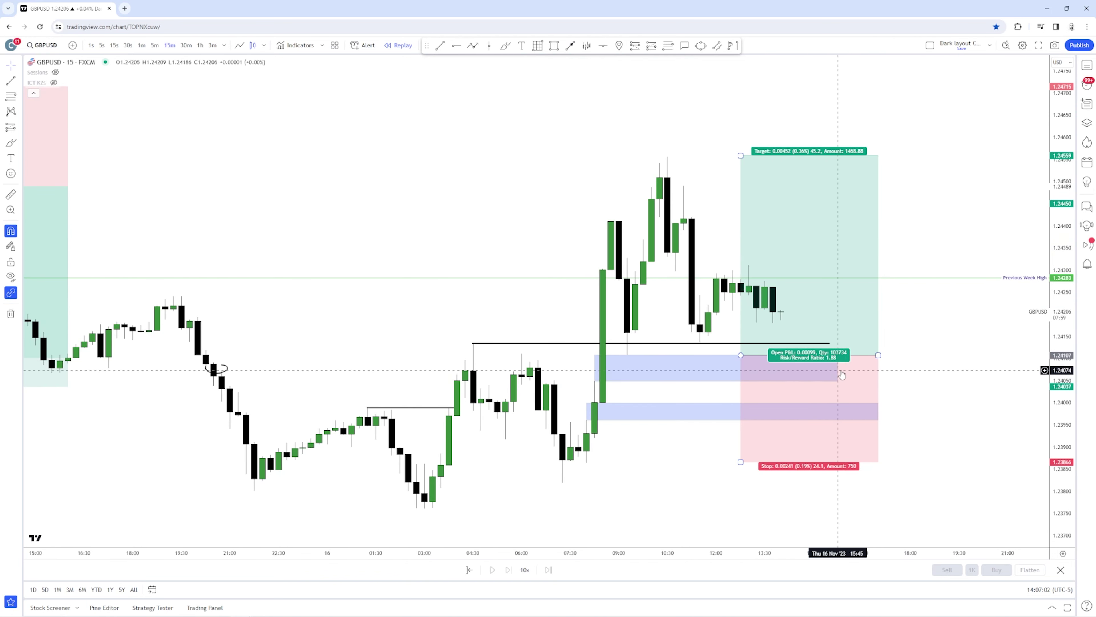
left_click_drag(838, 367, 878, 367)
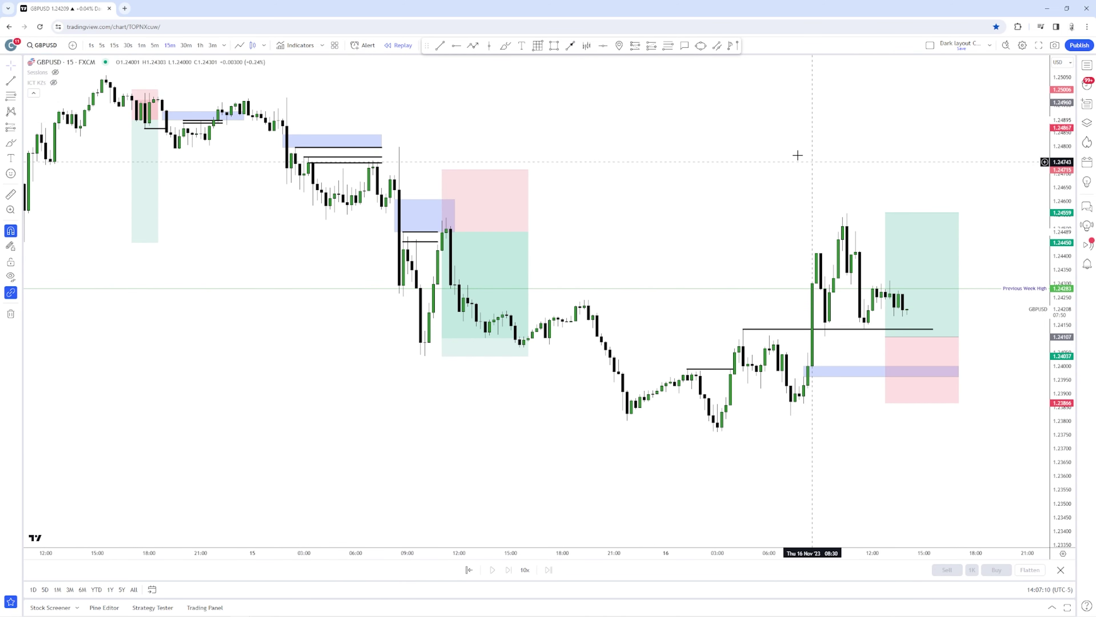
scroll(820, 130, "down", 2)
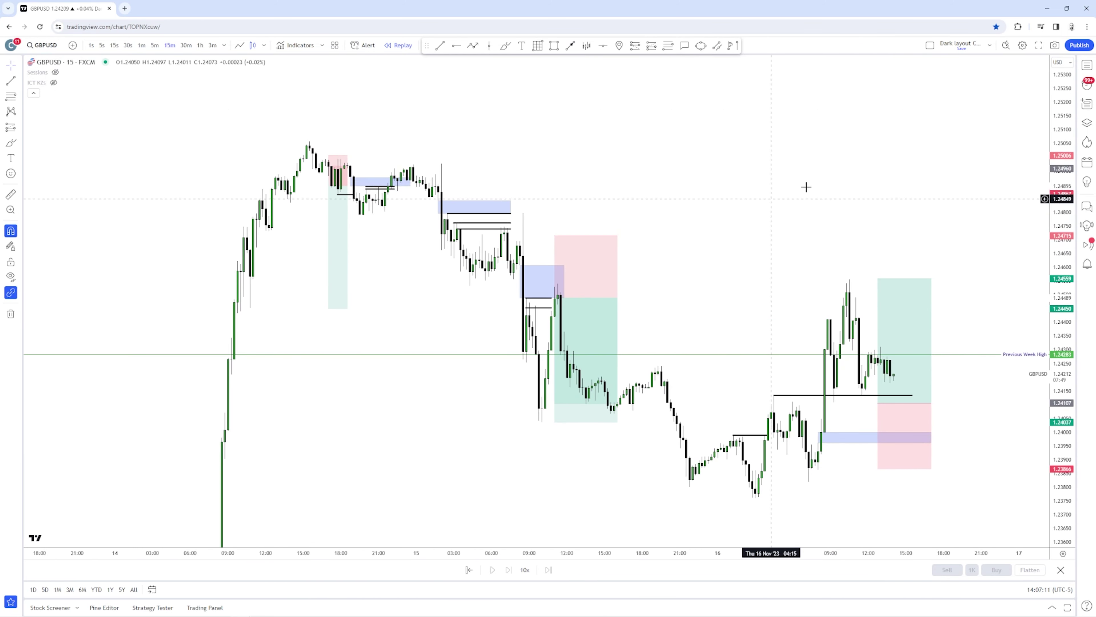
left_click_drag(956, 174, 759, 183)
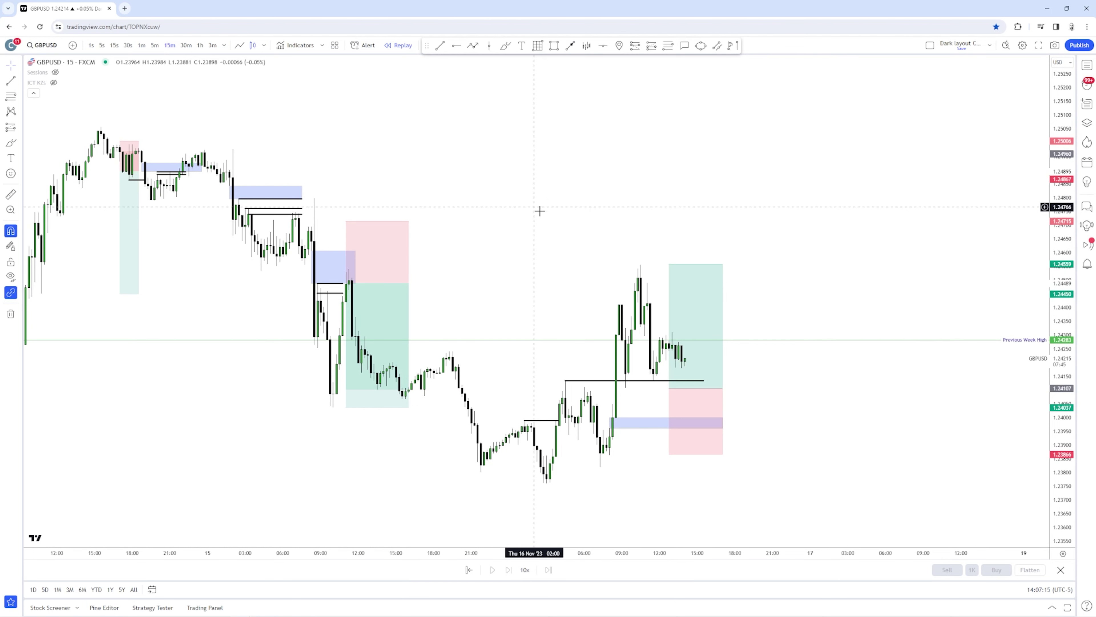
scroll(690, 207, "left", 5)
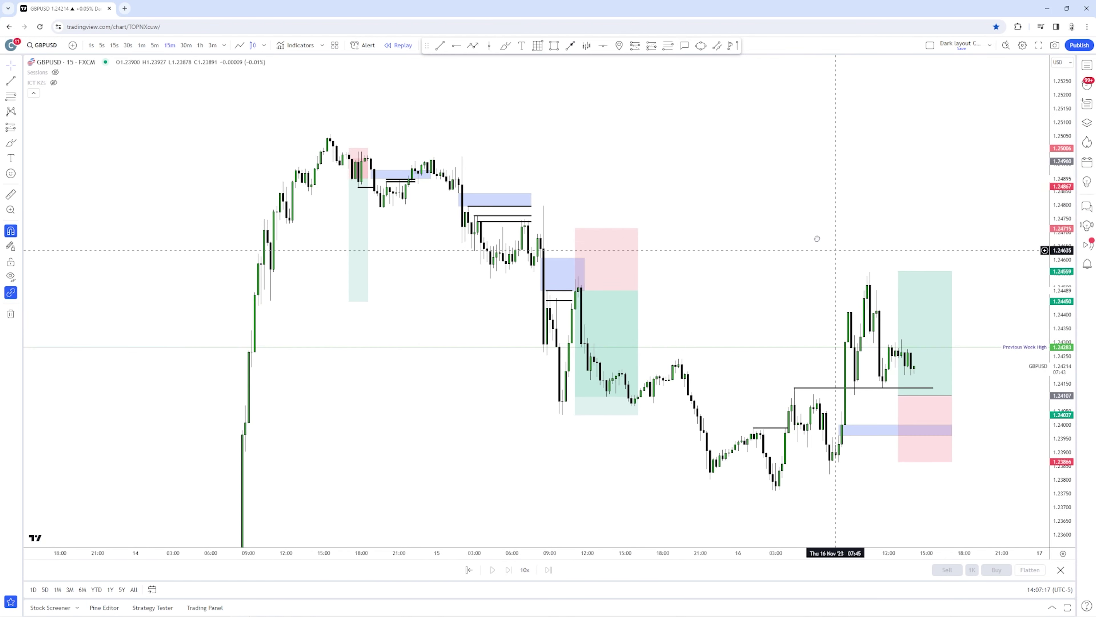
scroll(812, 238, "right", 4)
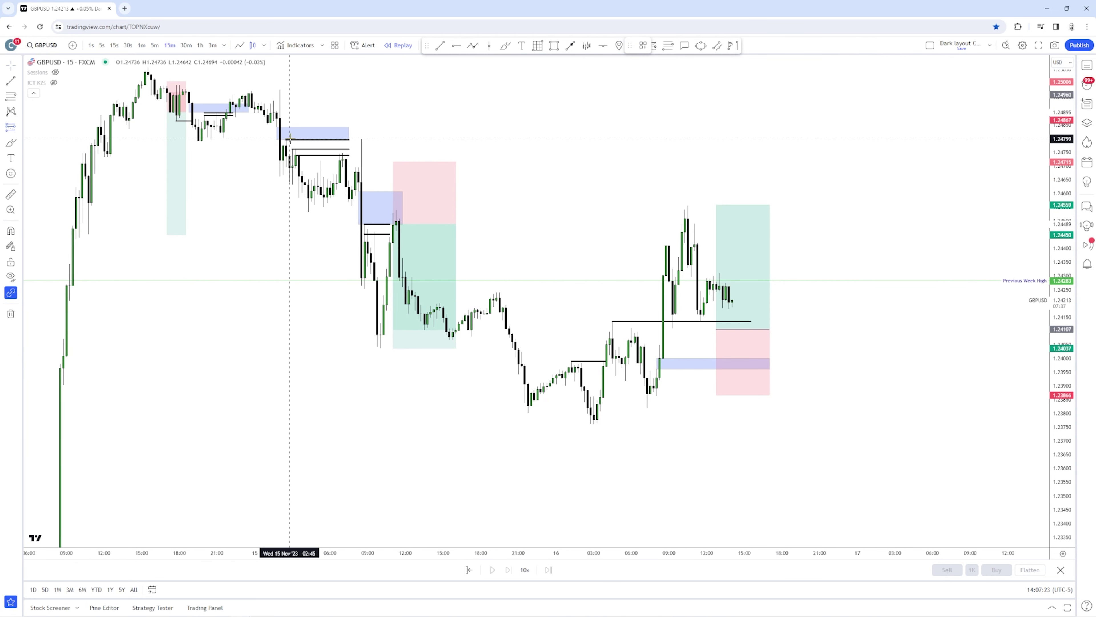
Step: Place a short position from 02:45 to about 07:15 on 15 November with entry 1.24799, stop 1.24920 and target 1.24338
left_click(289, 138)
left_click_drag(271, 84, 300, 181)
left_click_drag(312, 111, 318, 203)
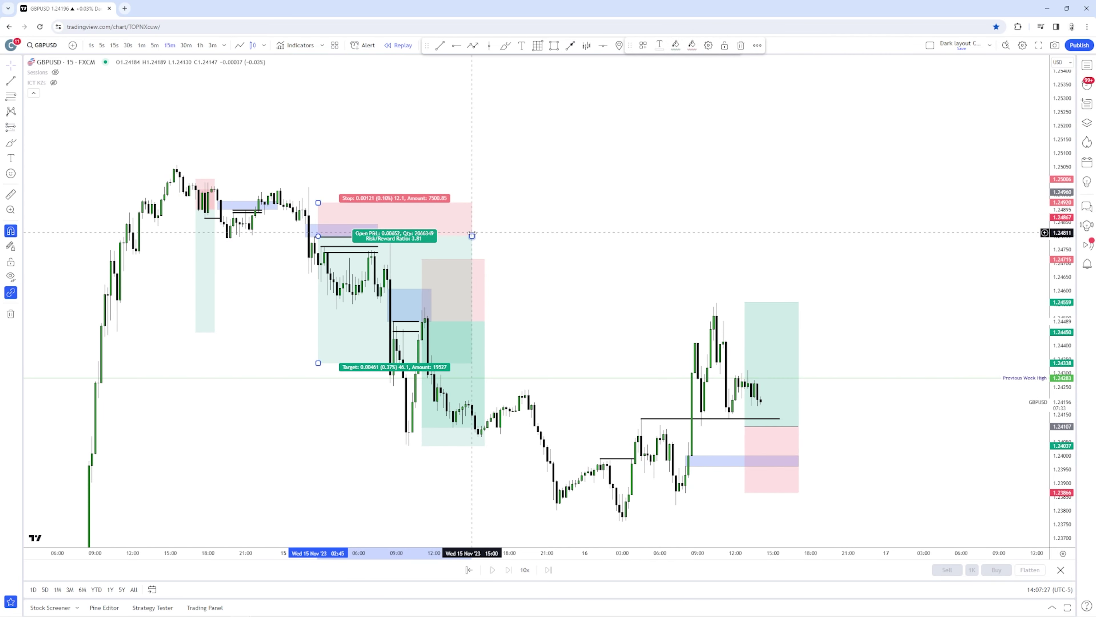
left_click_drag(471, 236, 387, 261)
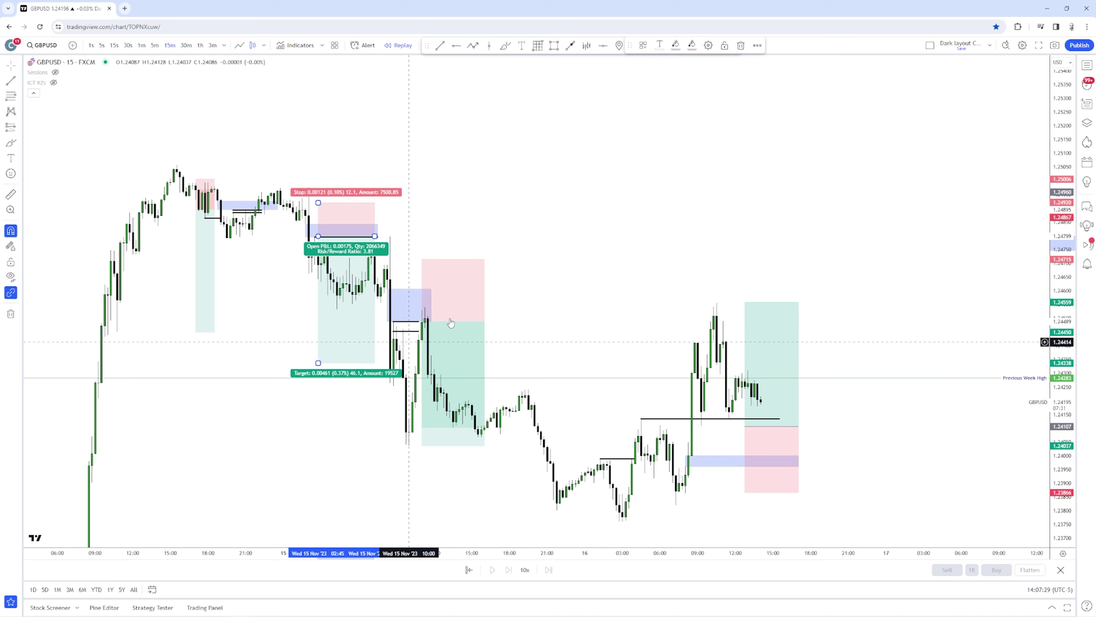
Step: Extend the 14 November short position's end to 20:00
left_click_drag(535, 244, 691, 105)
left_click_drag(426, 157, 414, 208)
left_click(360, 119)
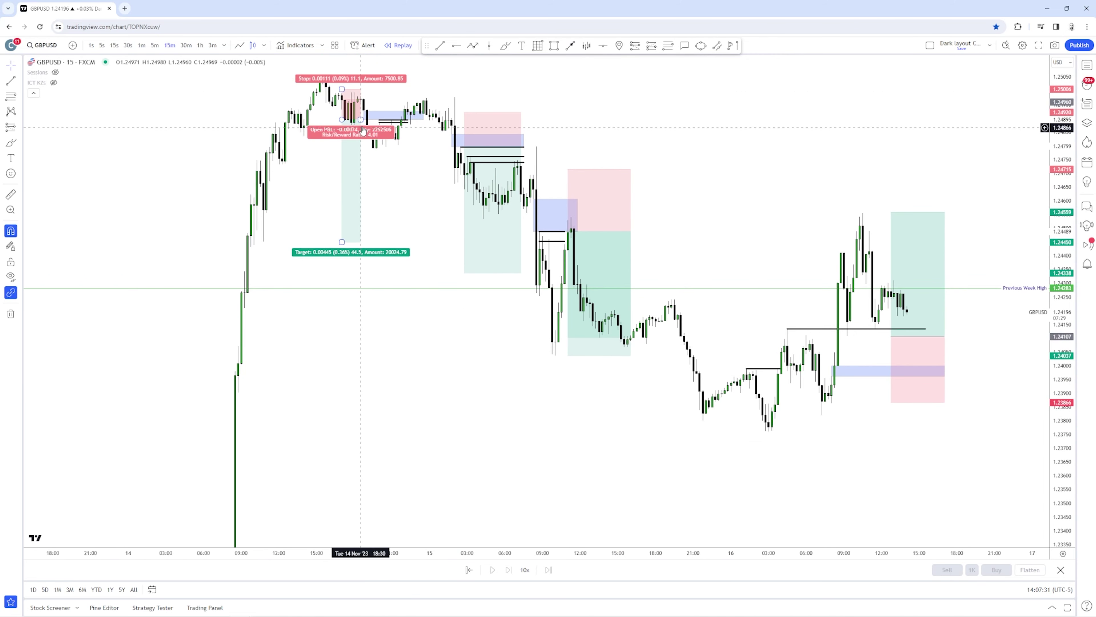
left_click_drag(361, 119, 379, 119)
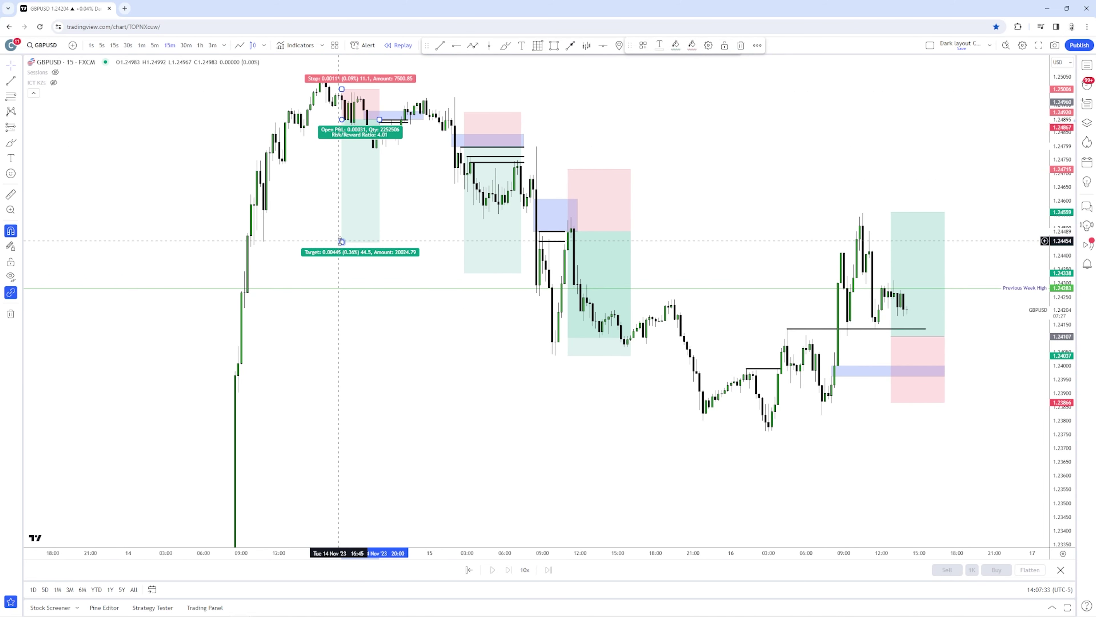
Step: Shift the 14 November short position to 21:30–00:30 and lower its target to 1.24071
left_click_drag(341, 241, 404, 346)
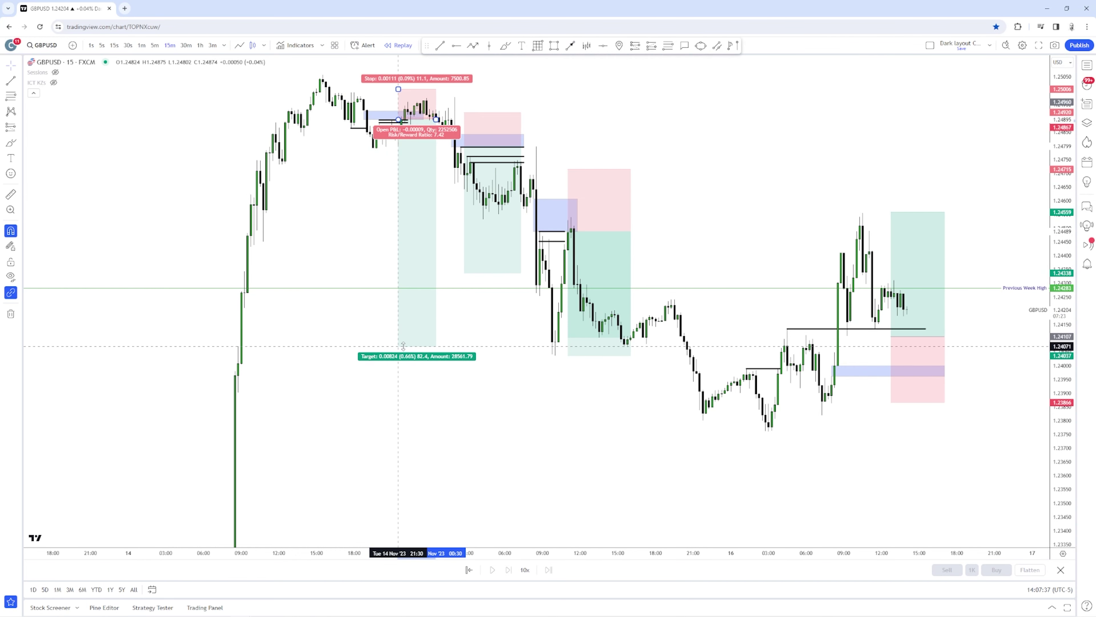
Step: Try marking the 14 November 09:00 rally with a blue zone extended across to 15 November, and remove it
left_click(554, 46)
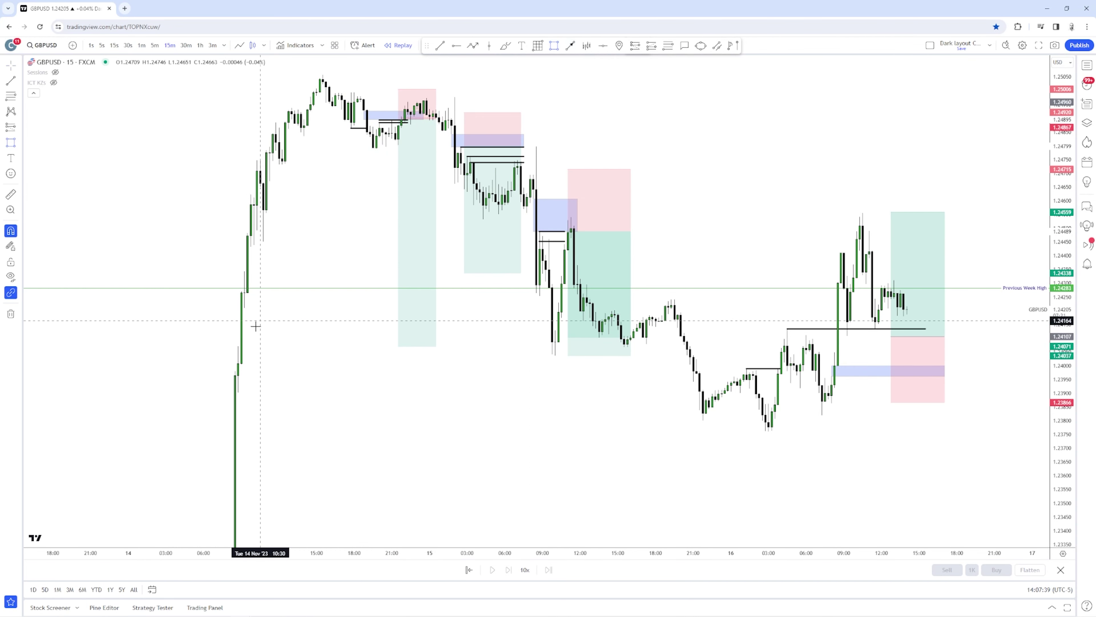
left_click(236, 343)
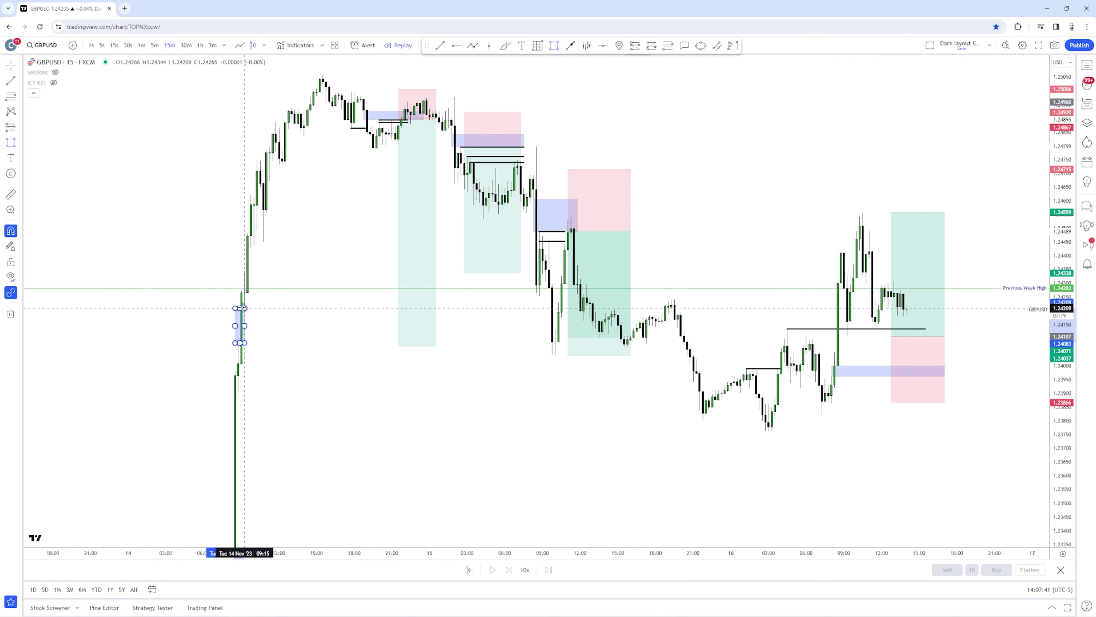
left_click(245, 308)
left_click_drag(244, 325, 559, 326)
key("Escape")
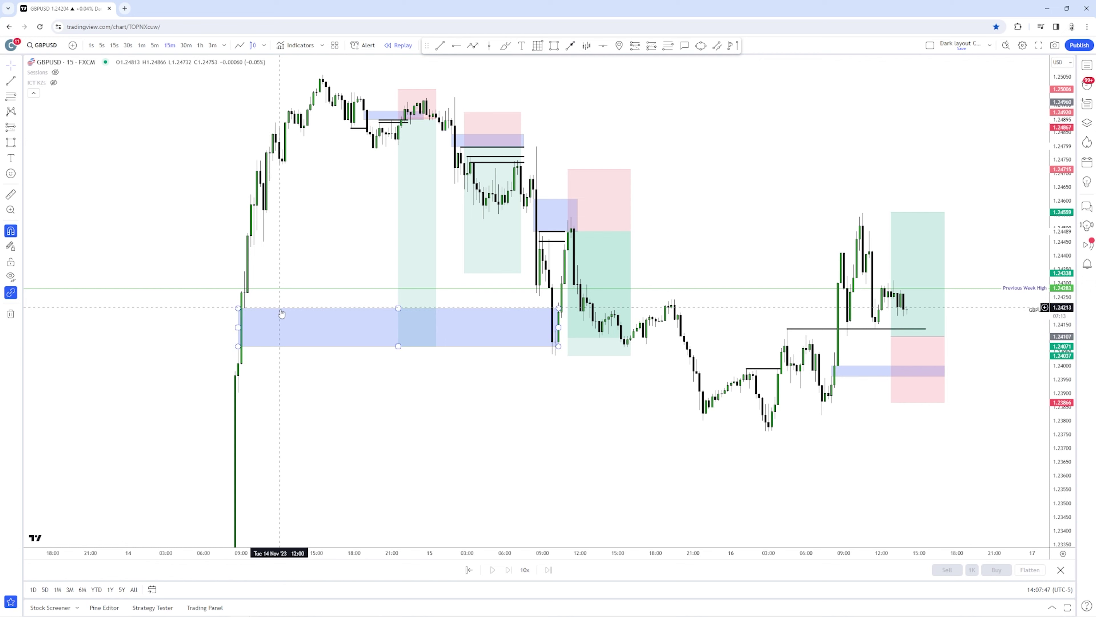
key("Delete")
Step: Lower the targets of the 02:45 and 11:00 short positions on 15 November to 1.24072
left_click_drag(464, 273, 473, 349)
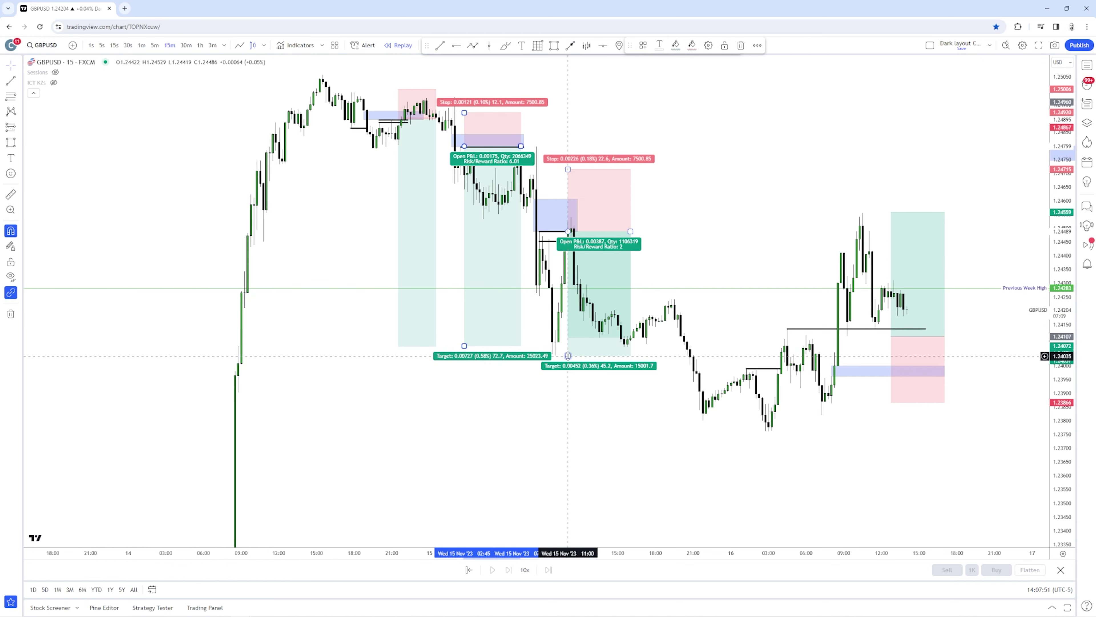
left_click_drag(569, 357, 571, 349)
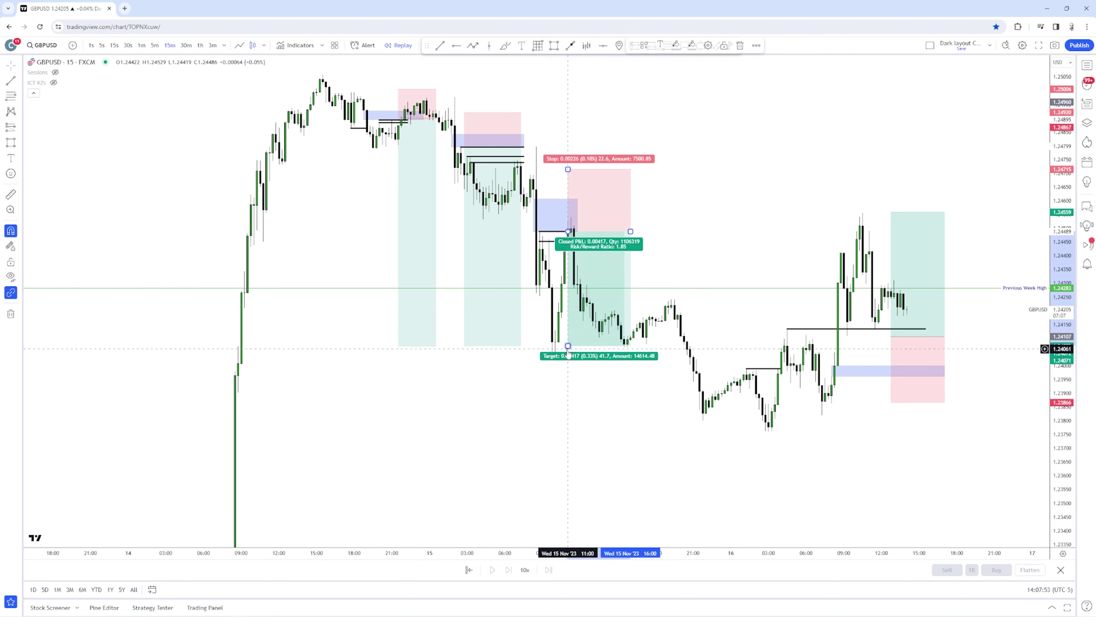
left_click(730, 225)
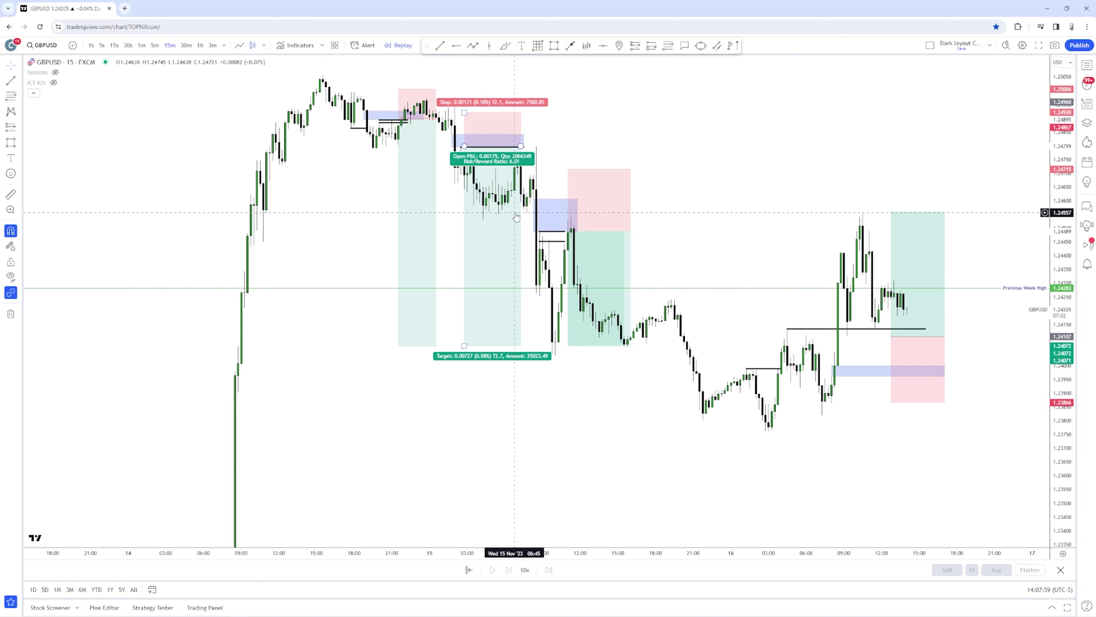
Step: Extend the 16 November long position's end to about 17:45
left_click_drag(770, 216, 666, 320)
scroll(497, 156, "down", 2)
scroll(665, 320, "up", 2)
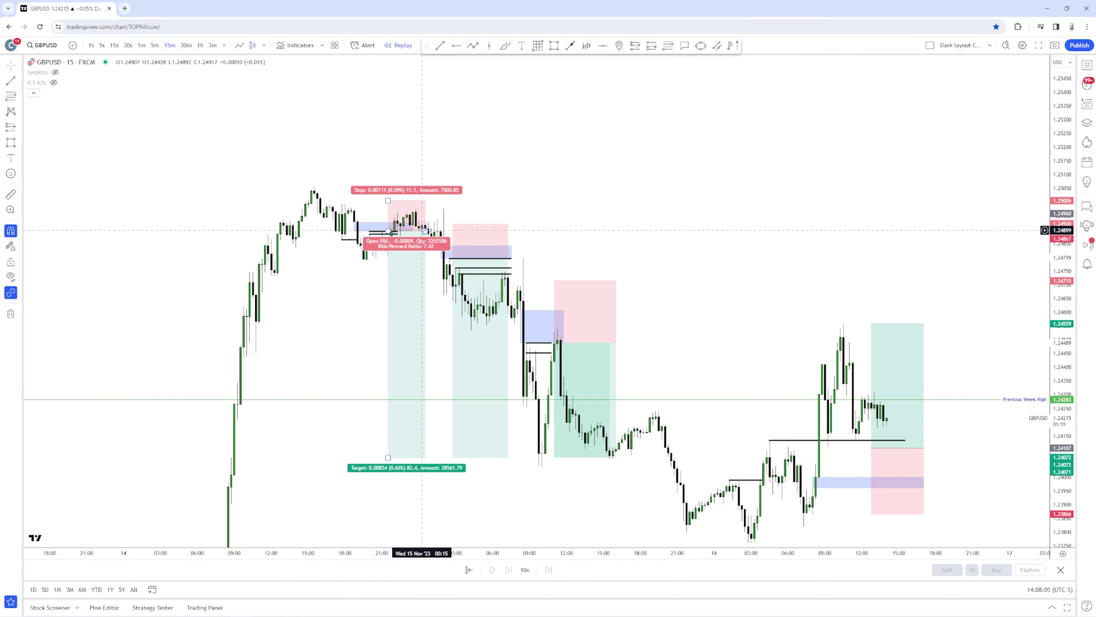
left_click_drag(1066, 419, 1063, 319)
left_click_drag(725, 294, 730, 187)
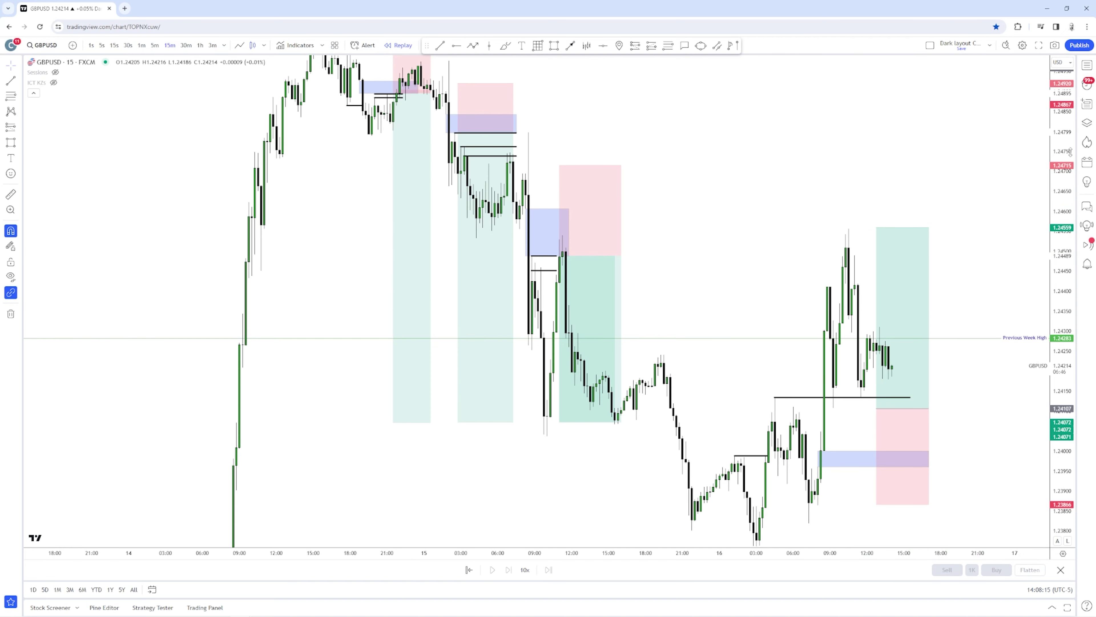
left_click_drag(1071, 152, 1067, 236)
left_click_drag(929, 193, 810, 176)
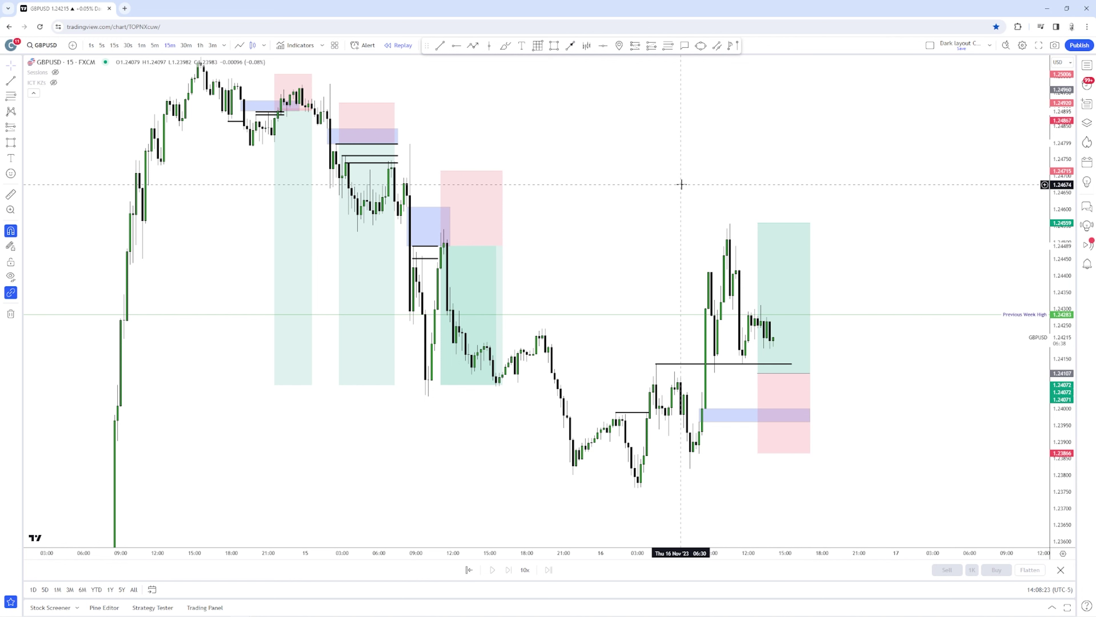
left_click(758, 374)
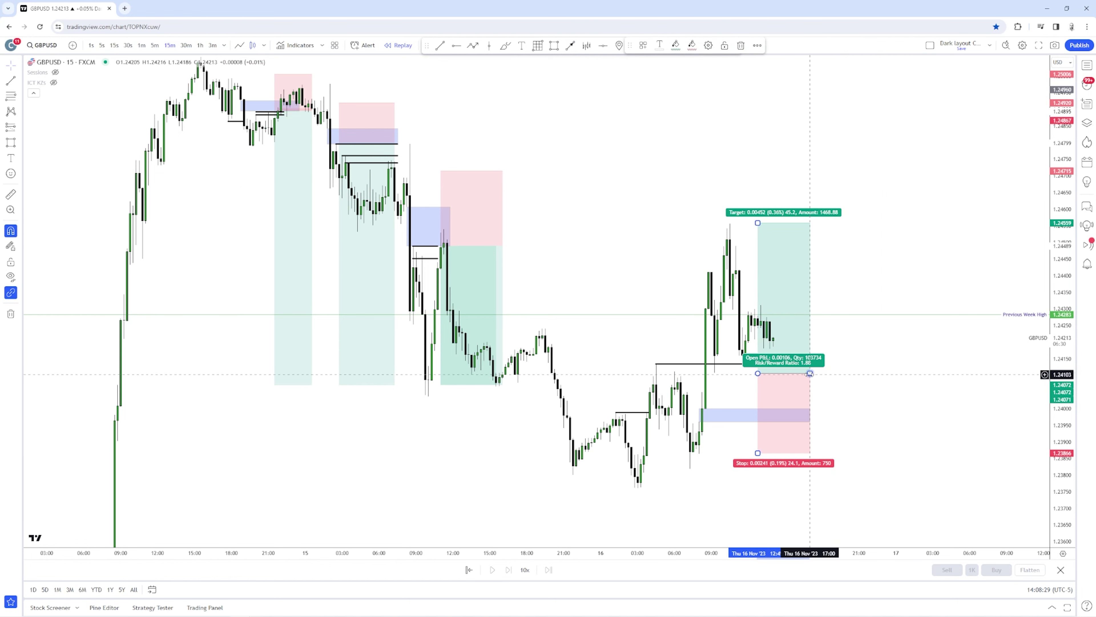
left_click_drag(810, 373, 819, 373)
left_click(884, 221)
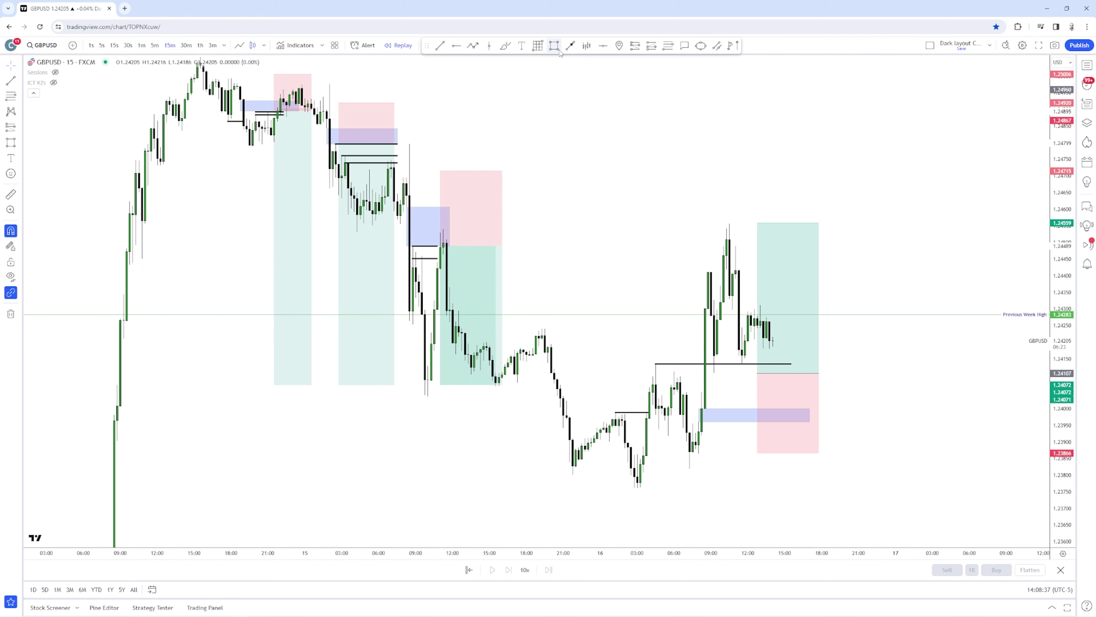
Step: Draw a blue zone between 1.24108 and 1.24049 from 08:15 on 16 November, and extend both zones to the long position's end
left_click(701, 392)
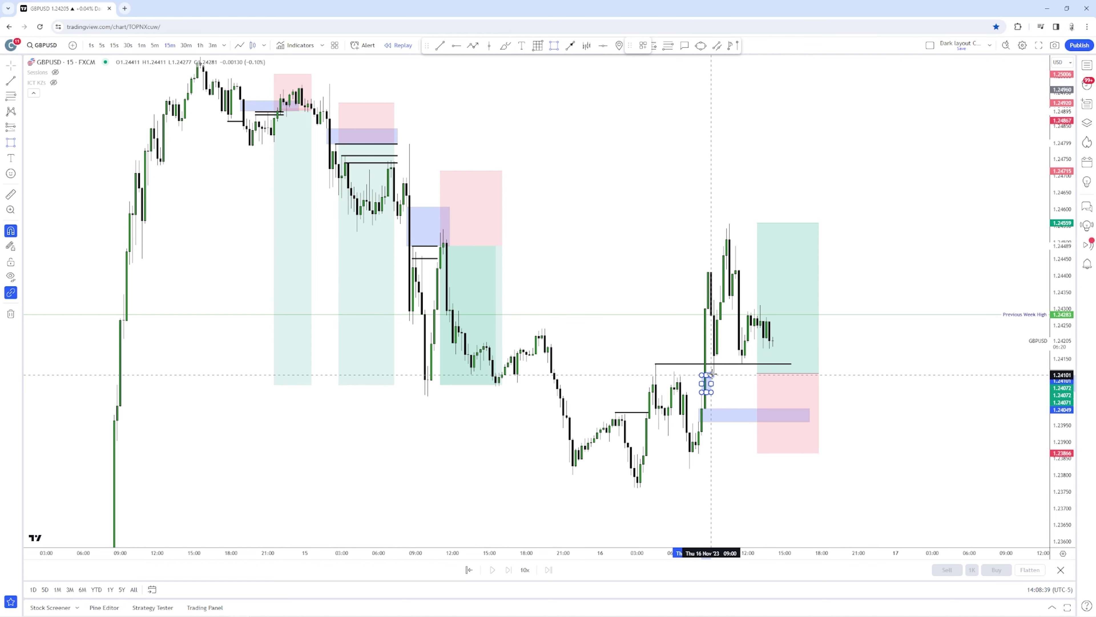
left_click(714, 373)
mouse_move(714, 382)
left_mouse_down()
mouse_move(815, 383)
mouse_move(812, 416)
mouse_move(819, 383)
left_mouse_up()
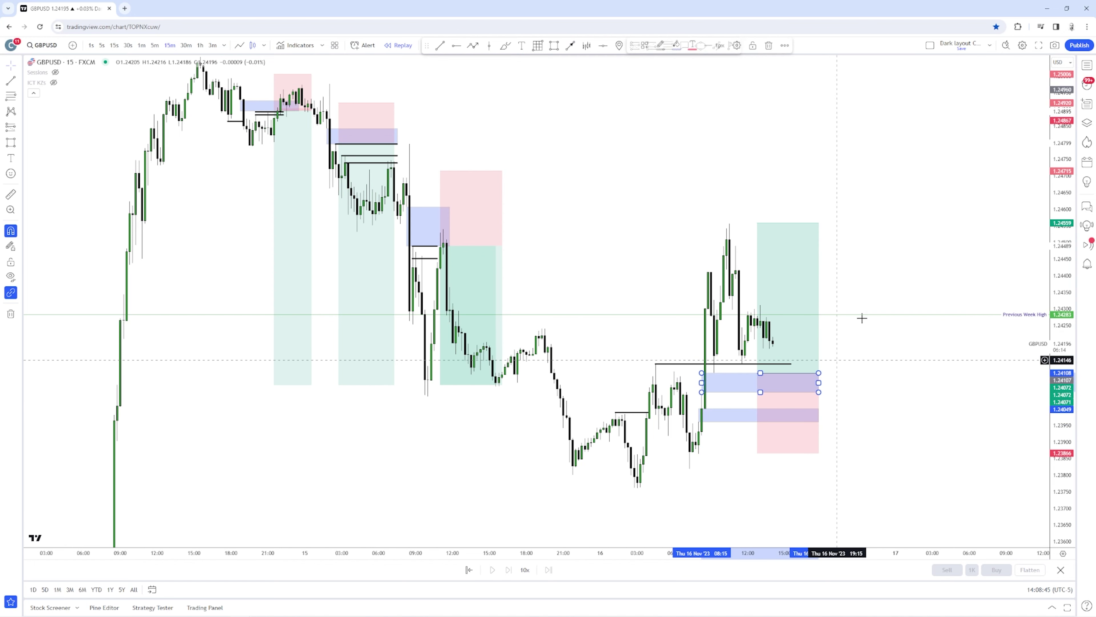
left_click(859, 213)
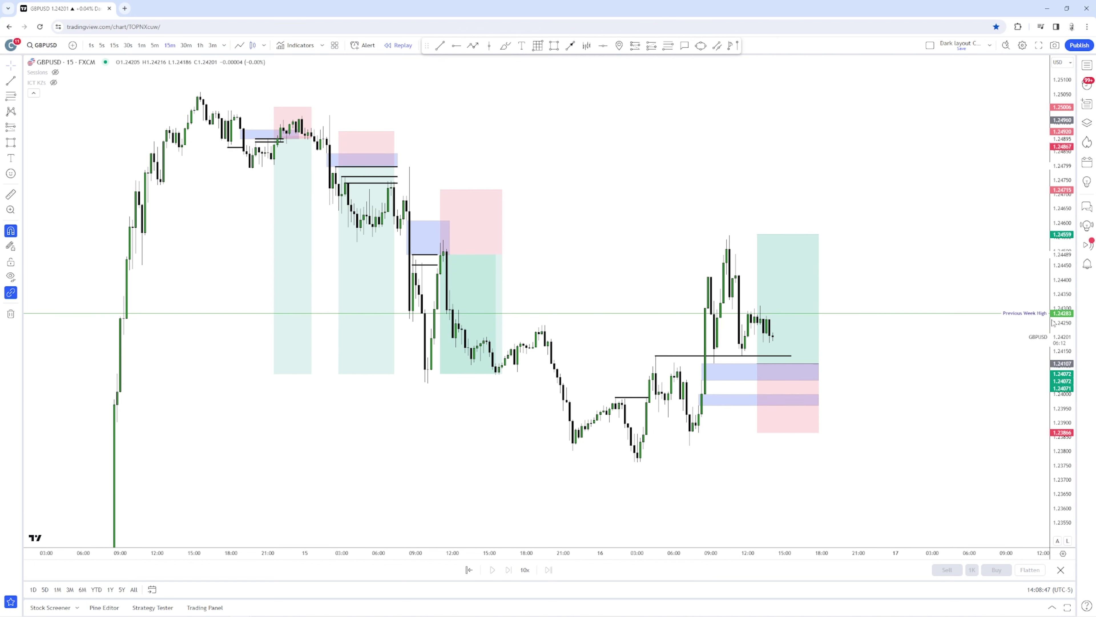
left_click(777, 408)
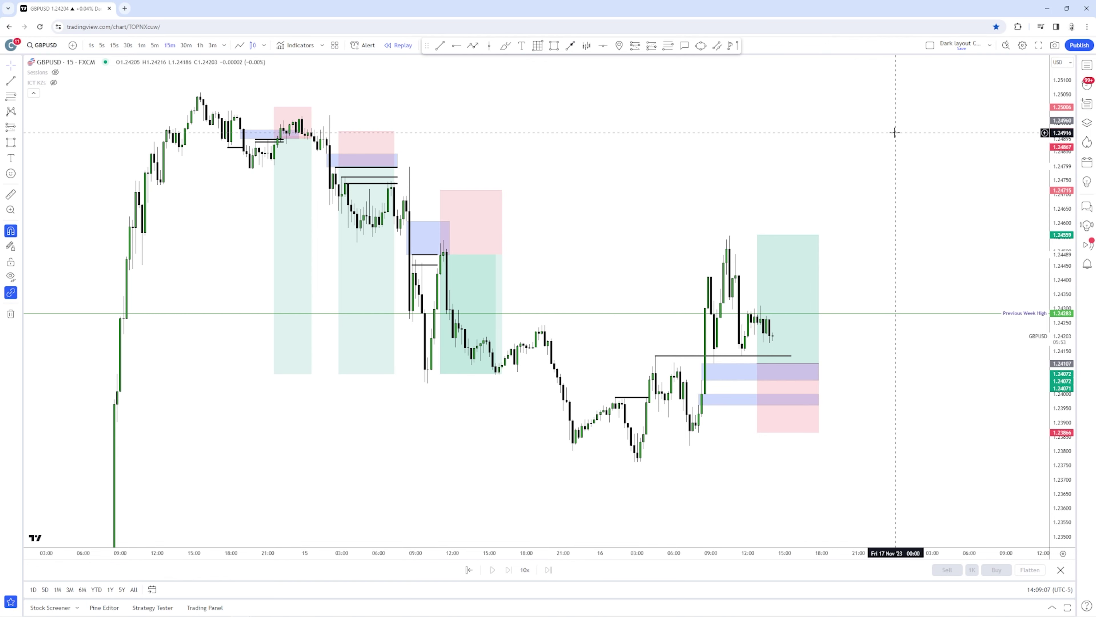
mouse_move(825, 190)
left_mouse_down()
mouse_move(788, 201)
mouse_move(817, 203)
left_mouse_up()
scroll(811, 204, "up", 2)
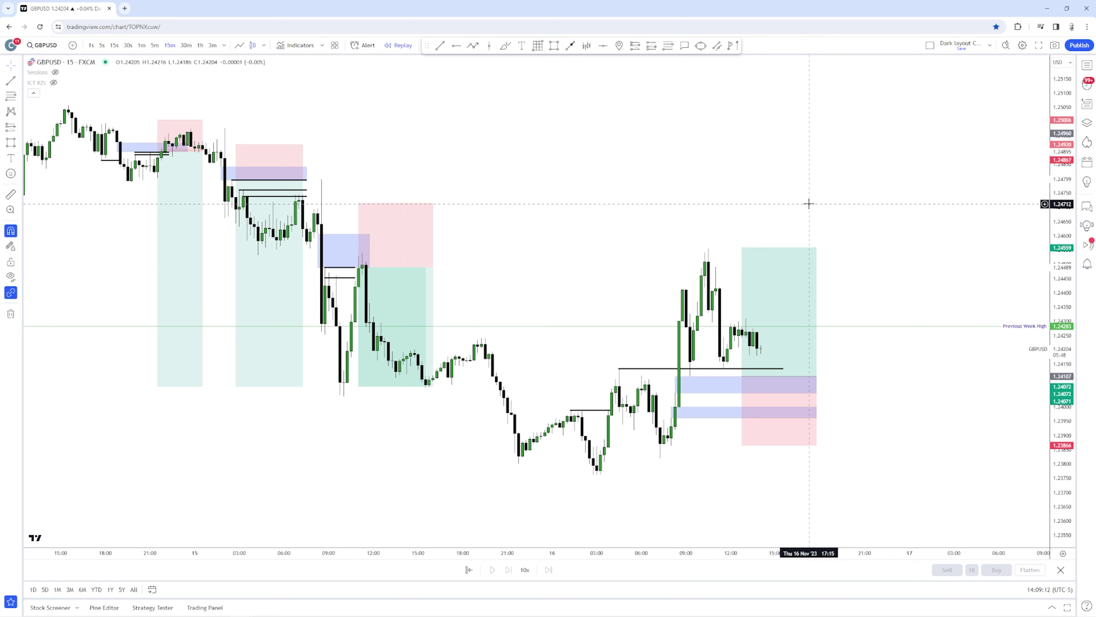
left_click_drag(757, 187, 812, 189)
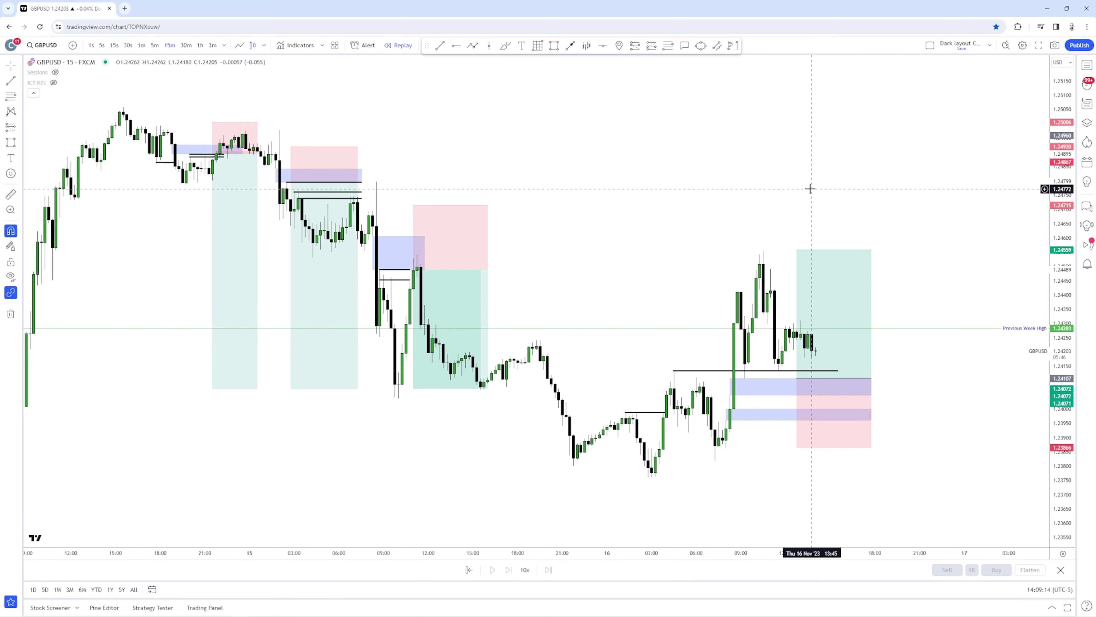